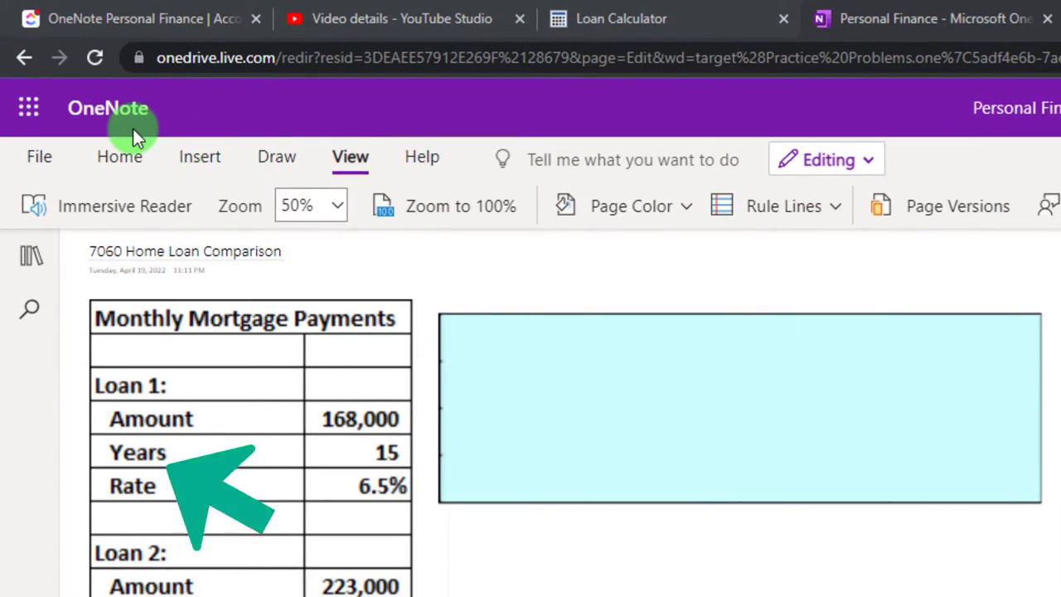
Display the Personal Finance notebook's sections and open the Practice Problems section.
click(30, 259)
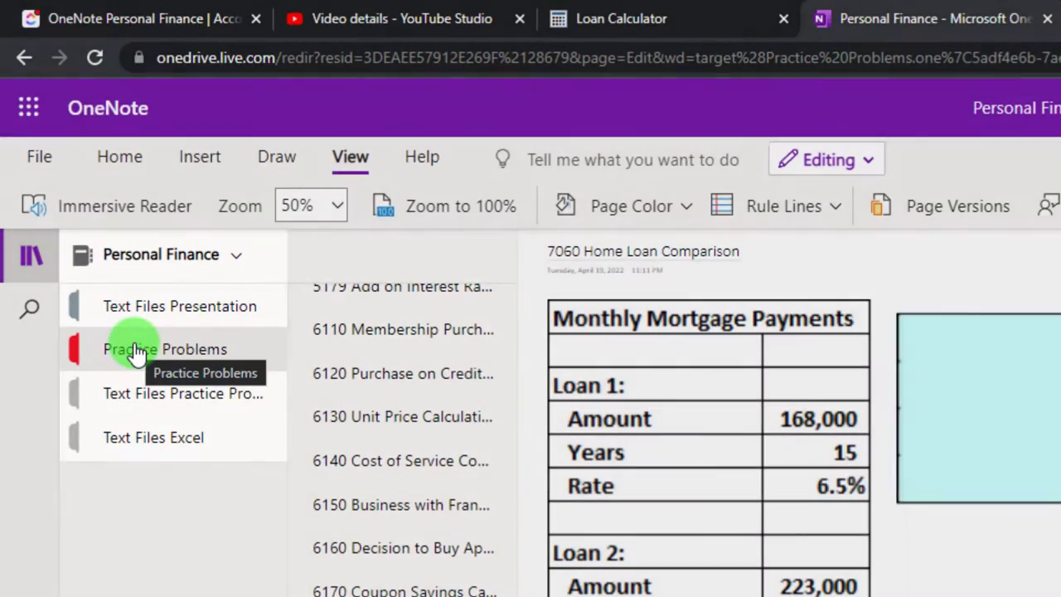
click(133, 349)
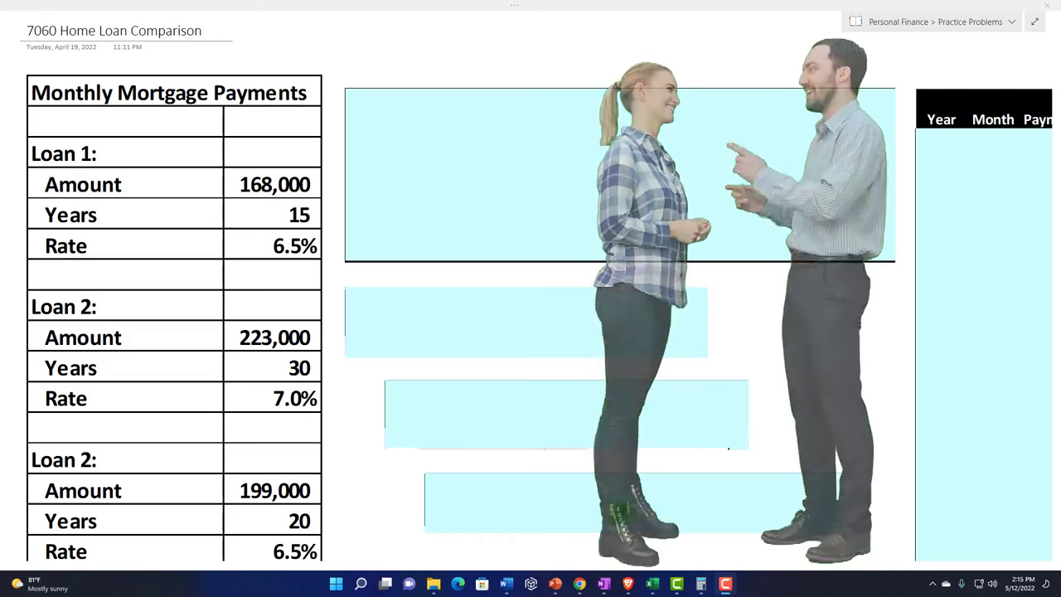
click(578, 586)
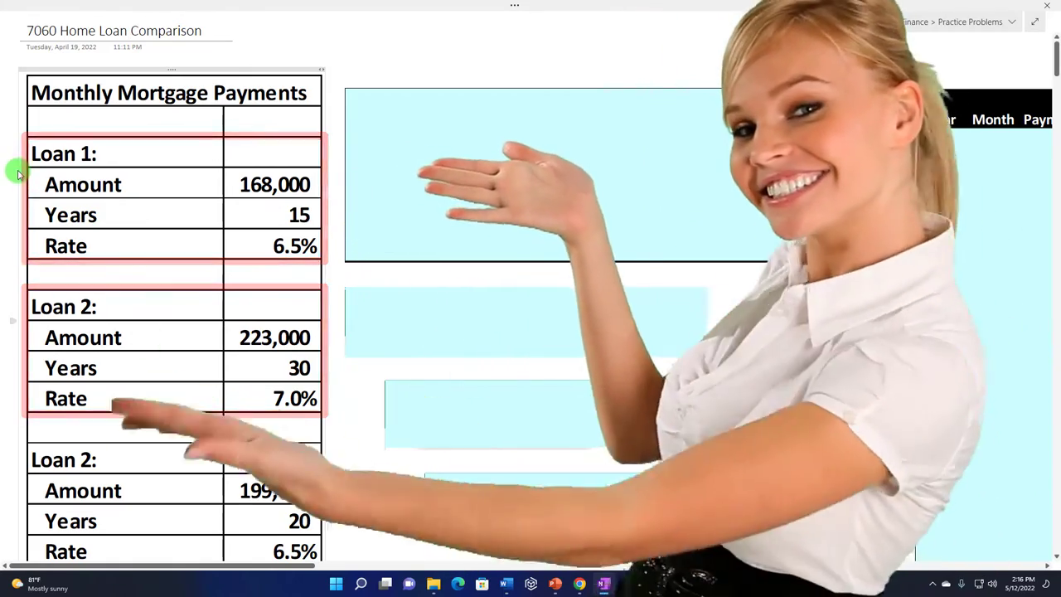
Uncover the rate and payment cells of the first loan in the home loan comparison table.
scroll(33, 303, down, 1)
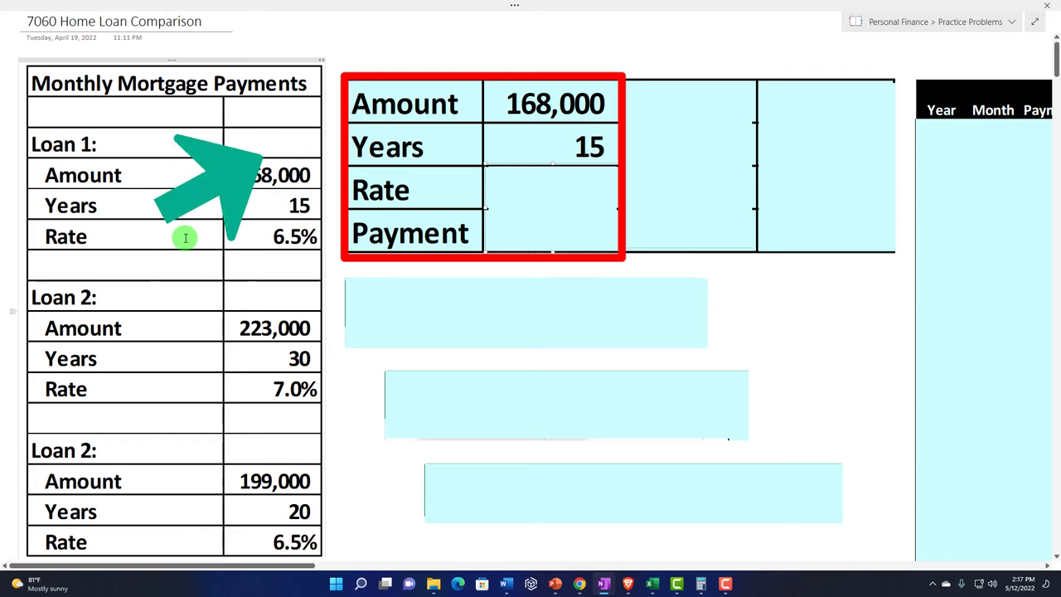
click(559, 184)
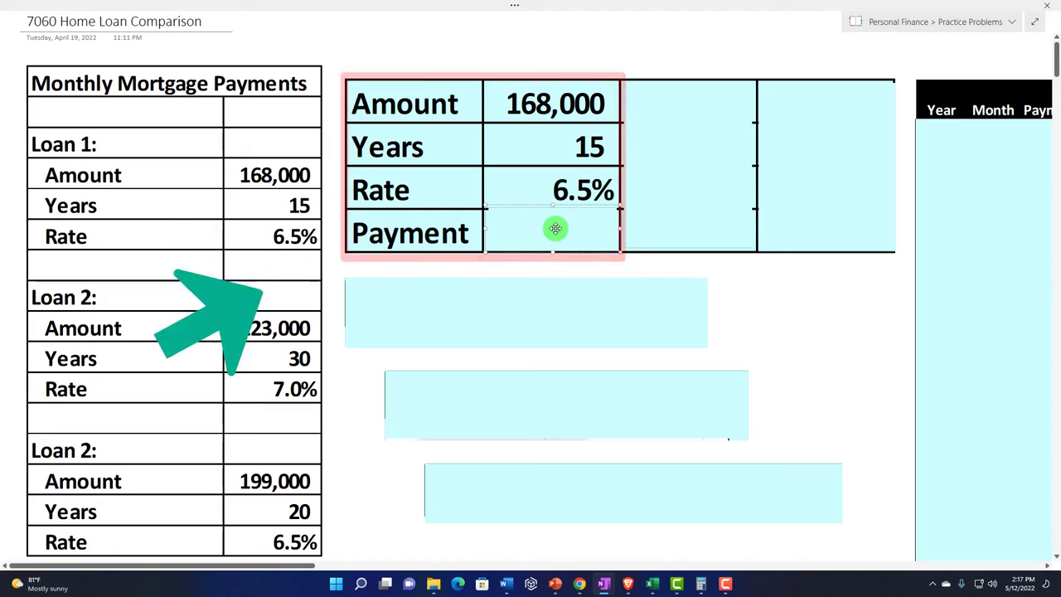
text(1,463)
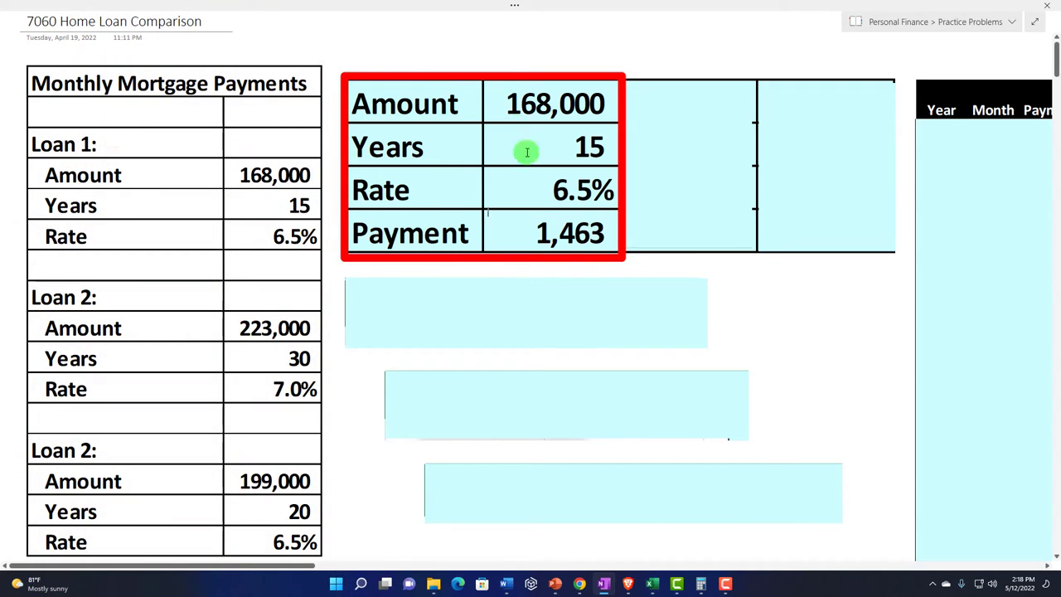
Switch to the Loan Calculator in the browser and set the amortized loan amount to $168000 and the term to 15 years.
click(580, 584)
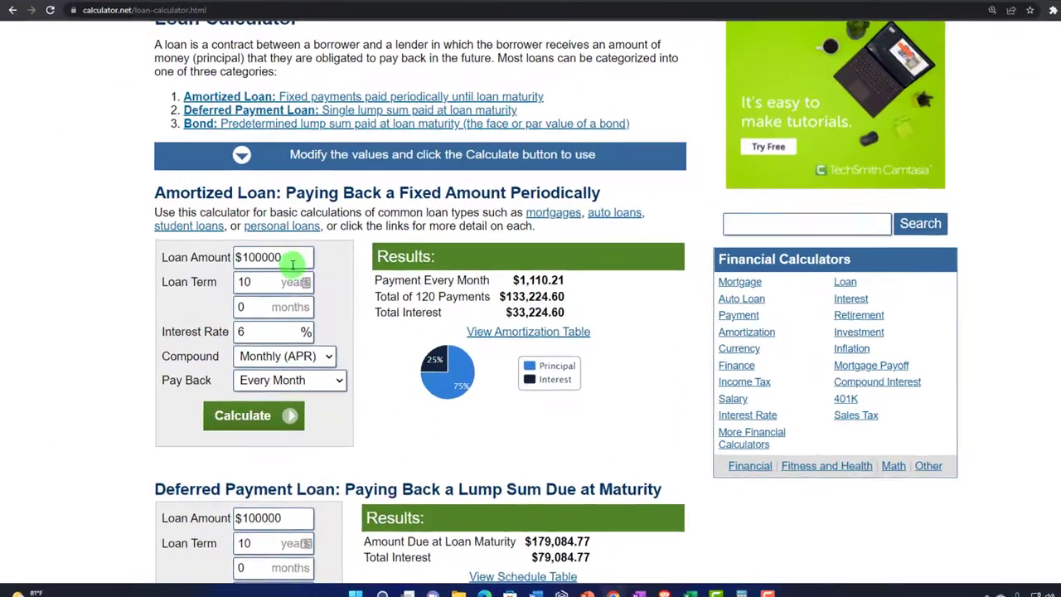
click(151, 262)
text(168000)
key(Tab)
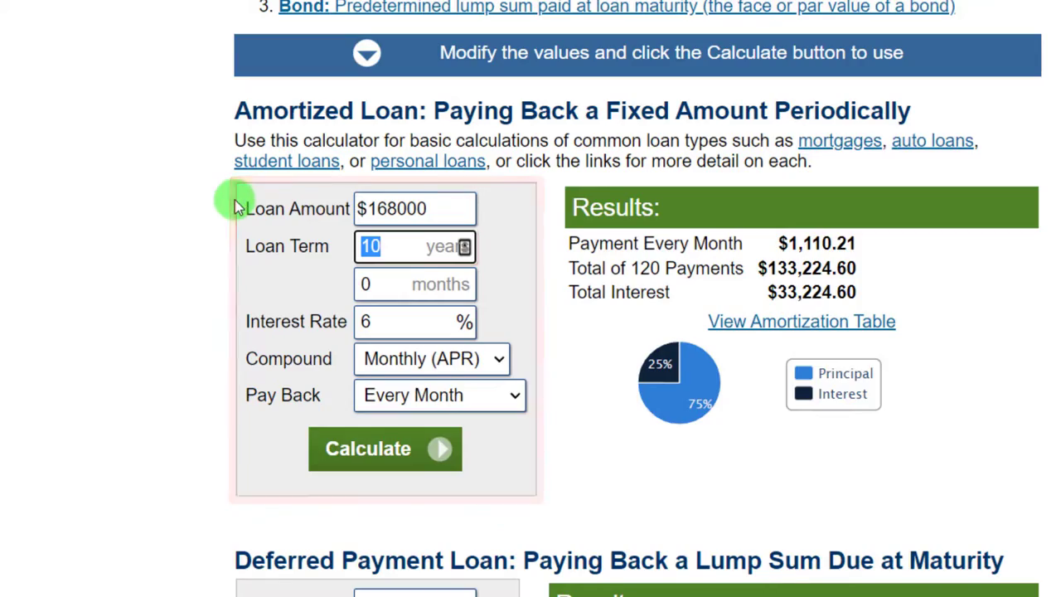
scroll(235, 199, up, 1)
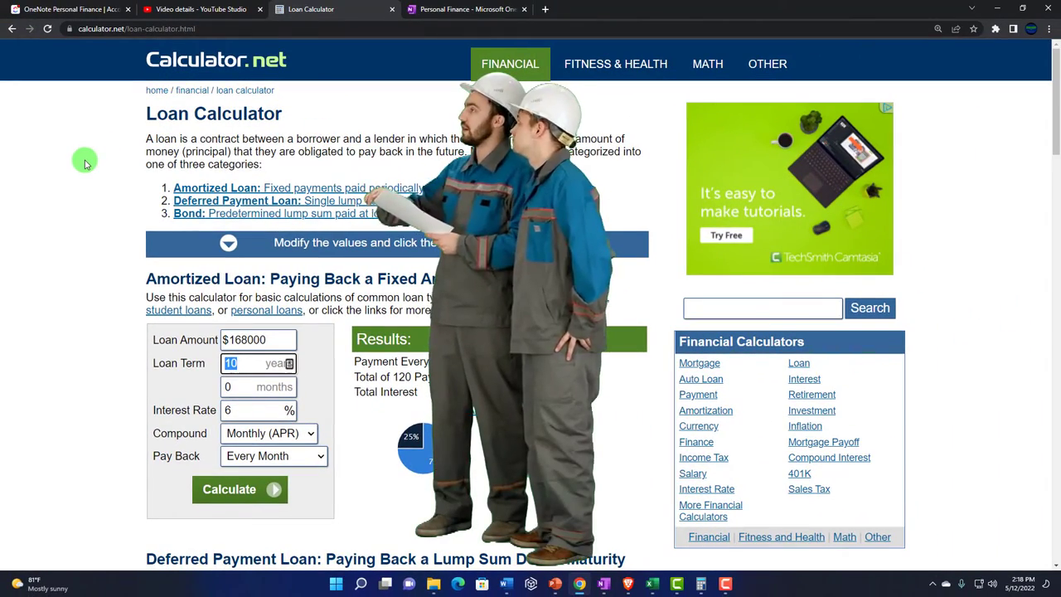
scroll(84, 162, down, 1)
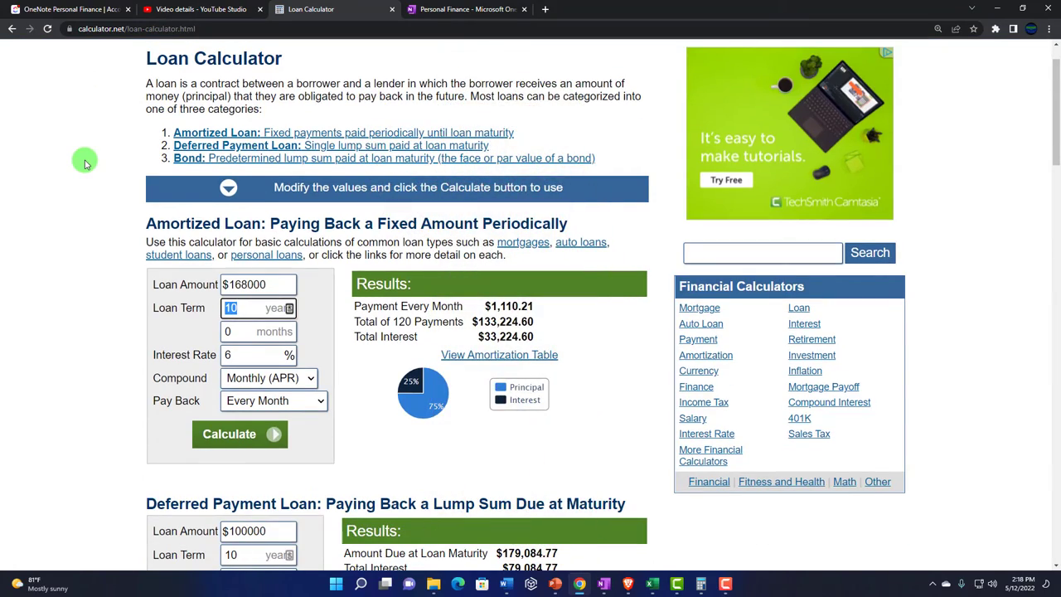
scroll(84, 163, down, 1)
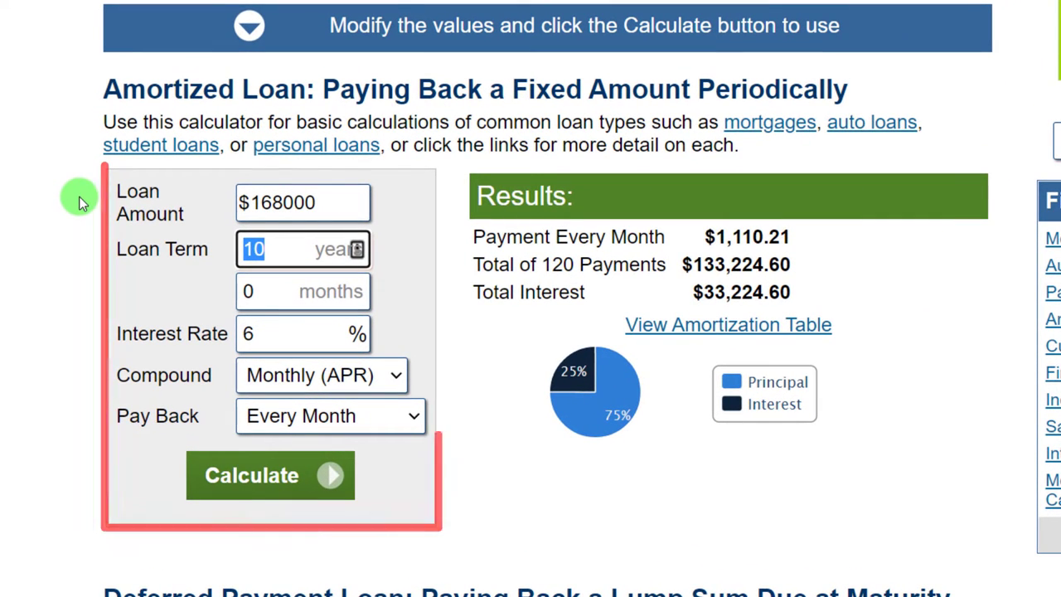
text(1)
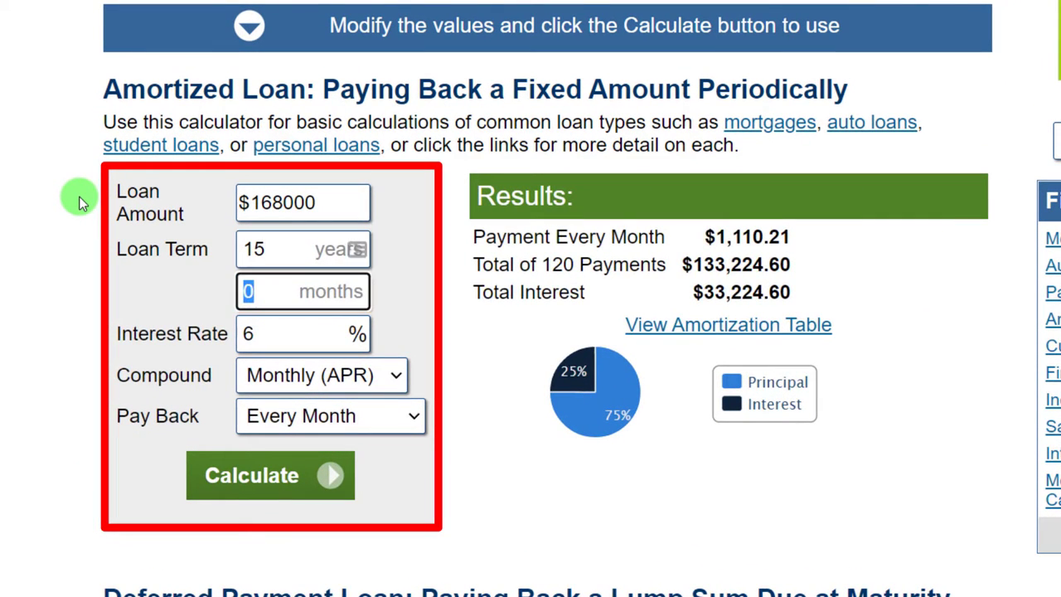
key(Tab)
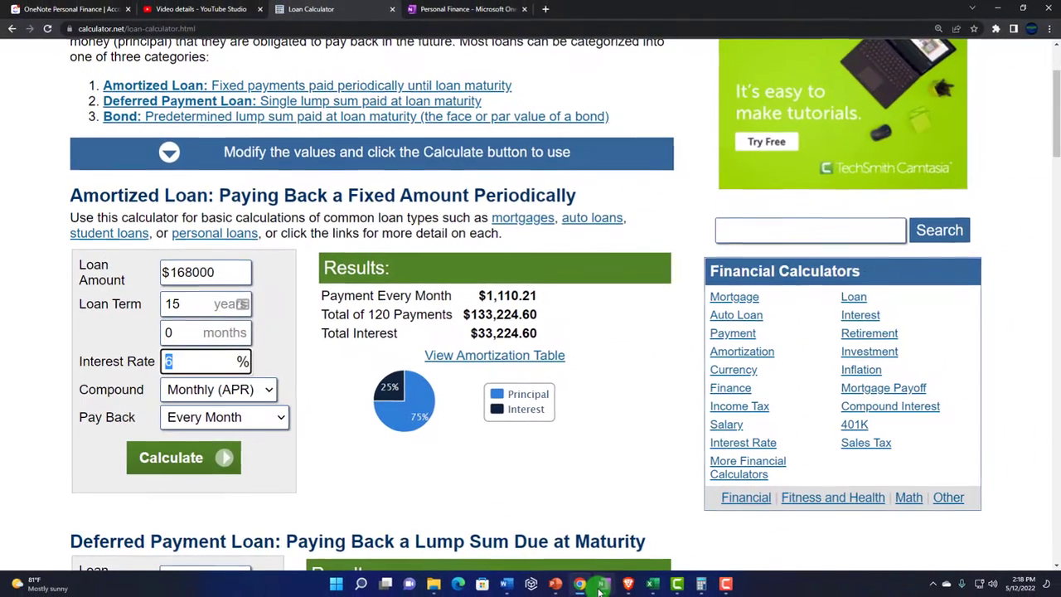
Check Loan 1's rate in OneNote, set the calculator's interest rate to 6.5% and calculate the monthly payment.
click(602, 585)
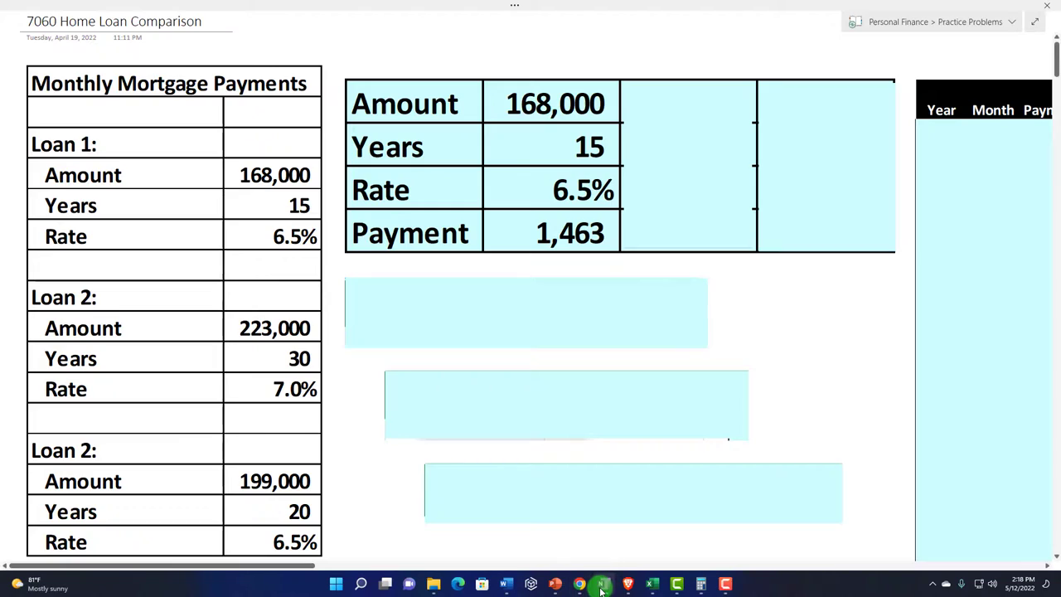
click(601, 585)
text(6.)
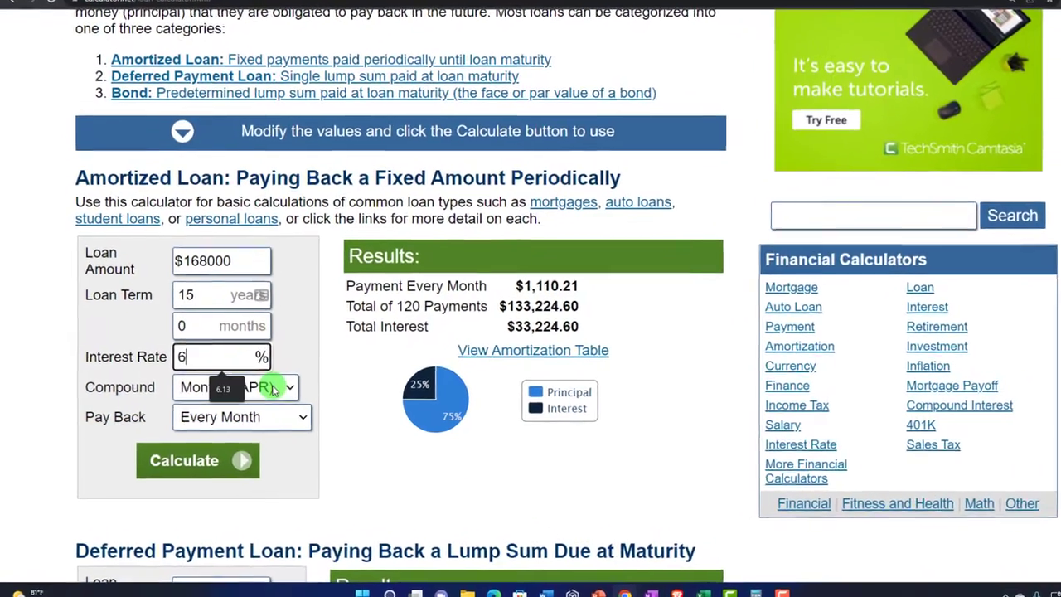
text(5)
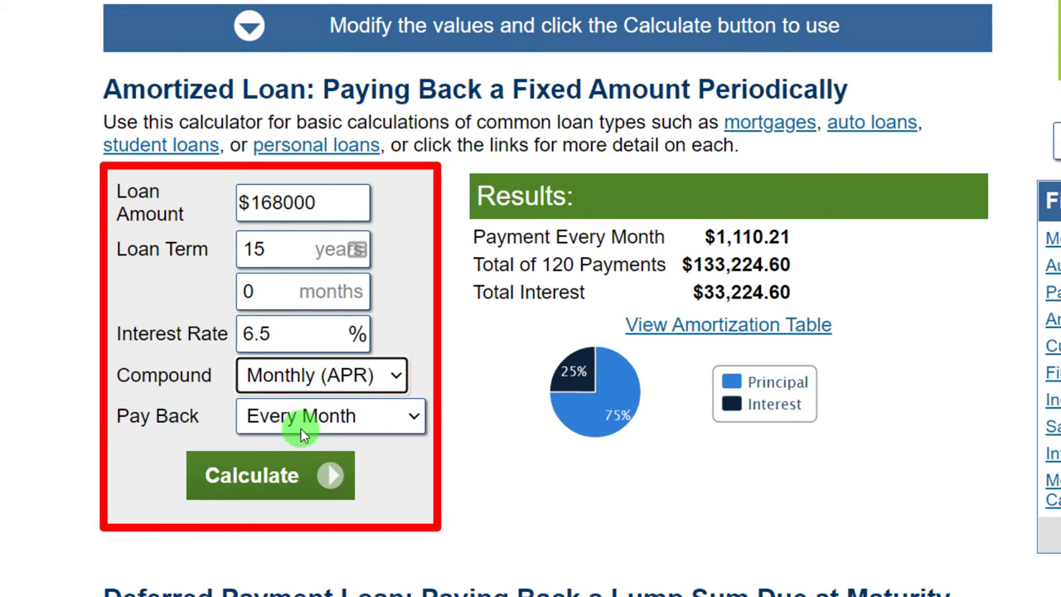
click(285, 475)
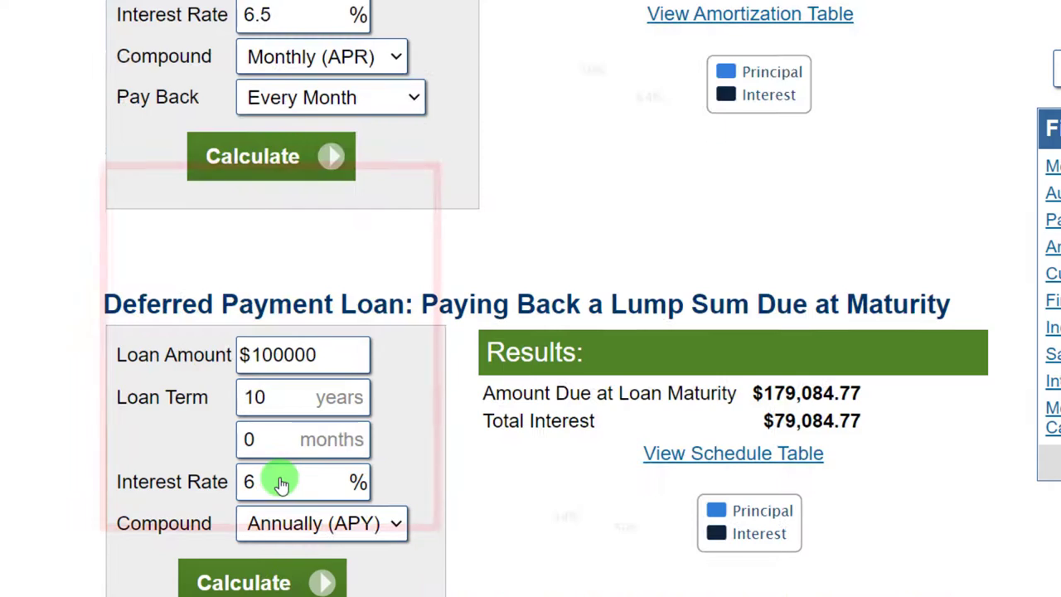
scroll(531, 422, up, 2)
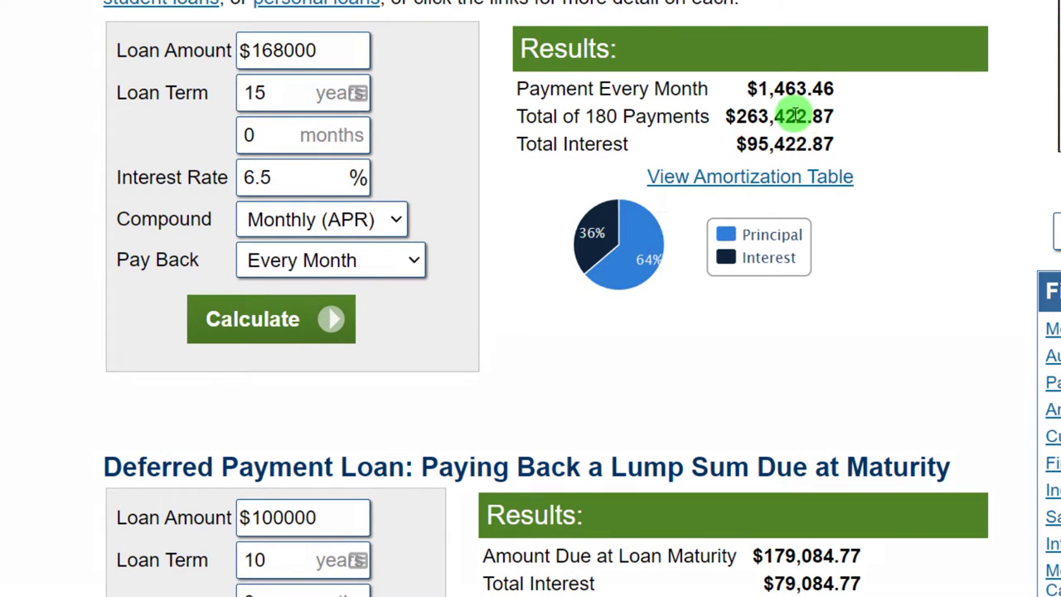
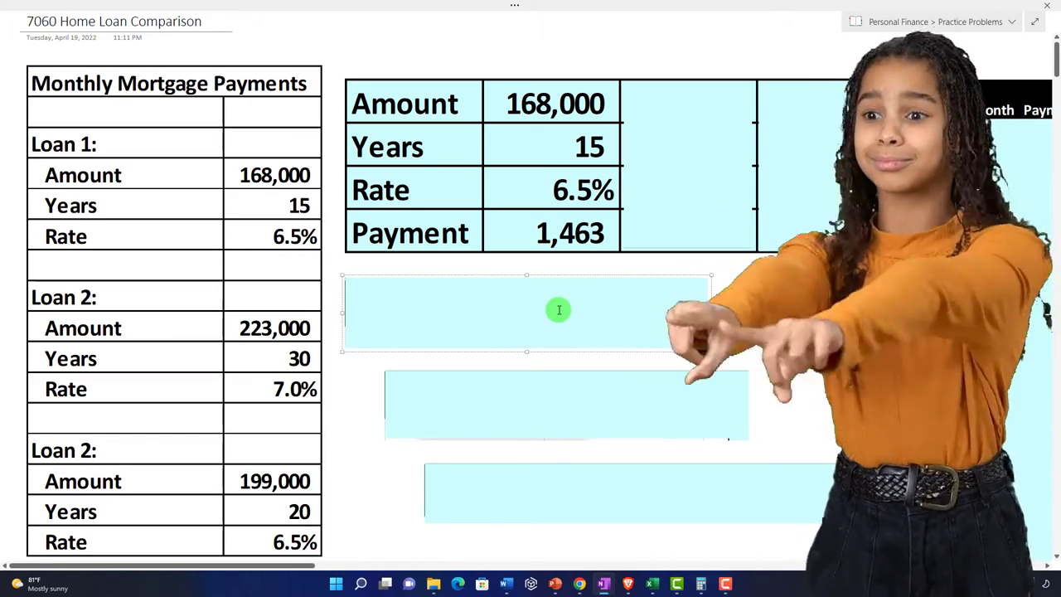
Duplicate the browser tab holding the $168000 loan calculation, then return to the OneNote comparison page.
click(611, 578)
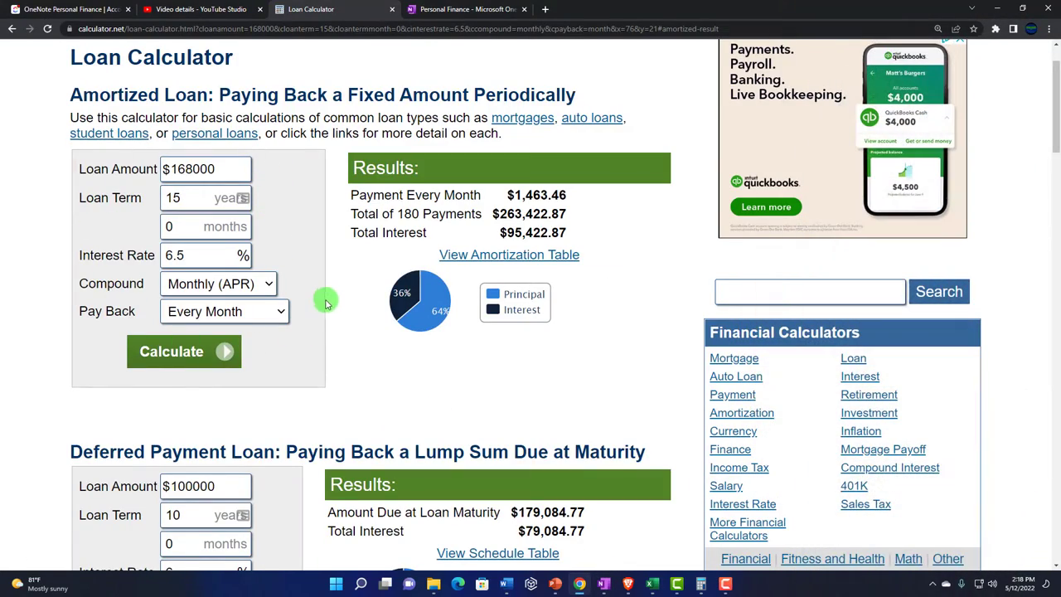
right_click(347, 9)
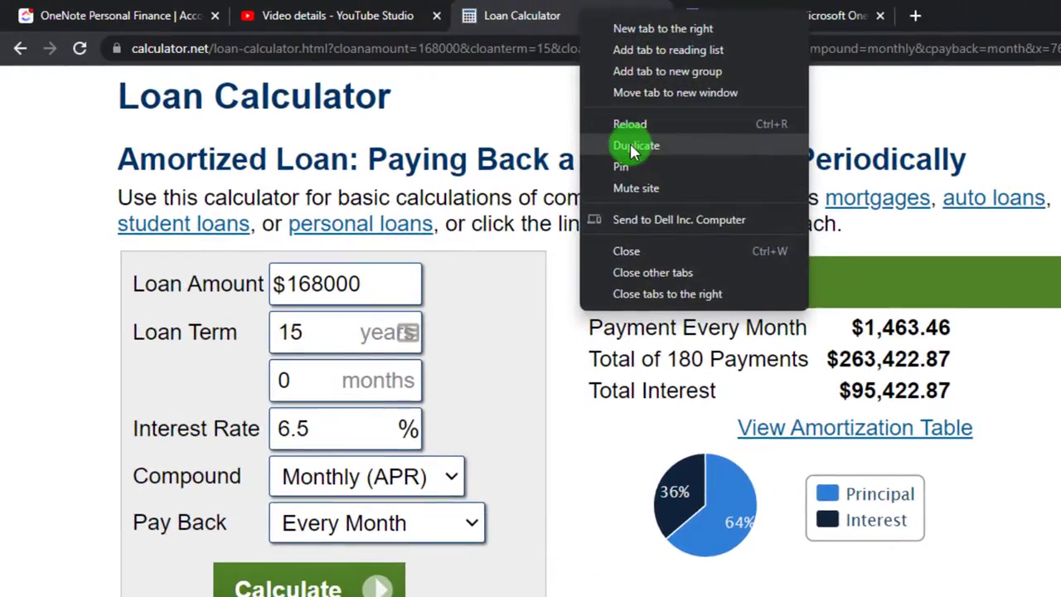
click(385, 87)
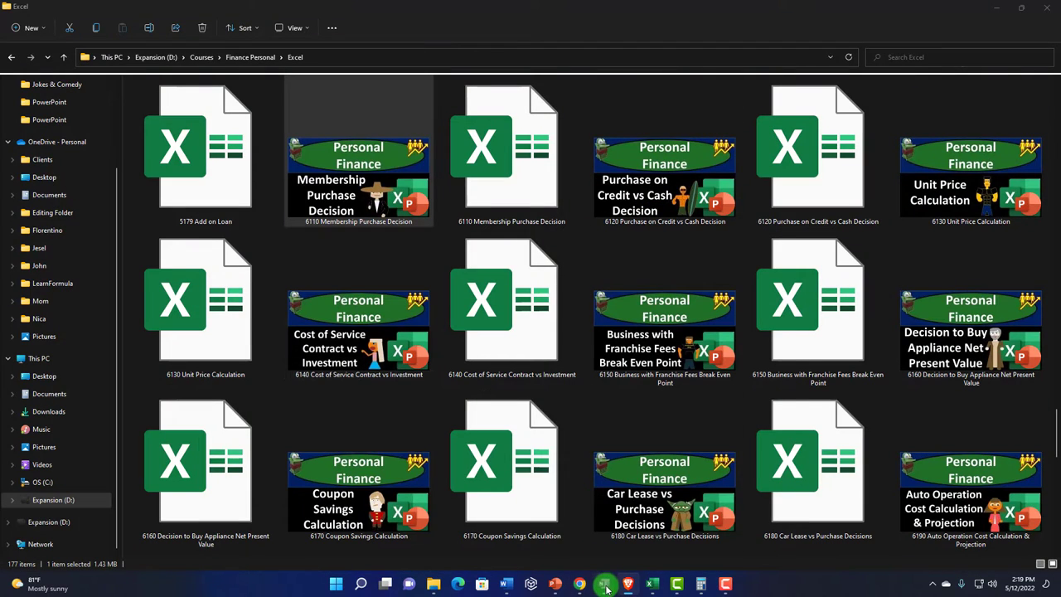
click(606, 585)
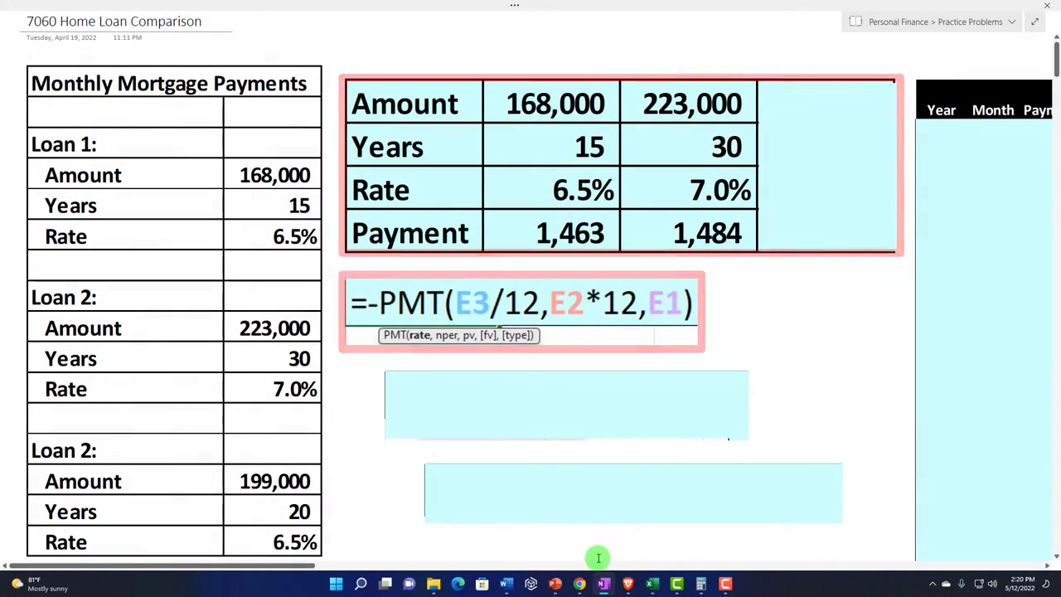
Switch to the duplicated Loan Calculator and set the amortized loan amount to $223000 and the term to 30 years.
click(579, 585)
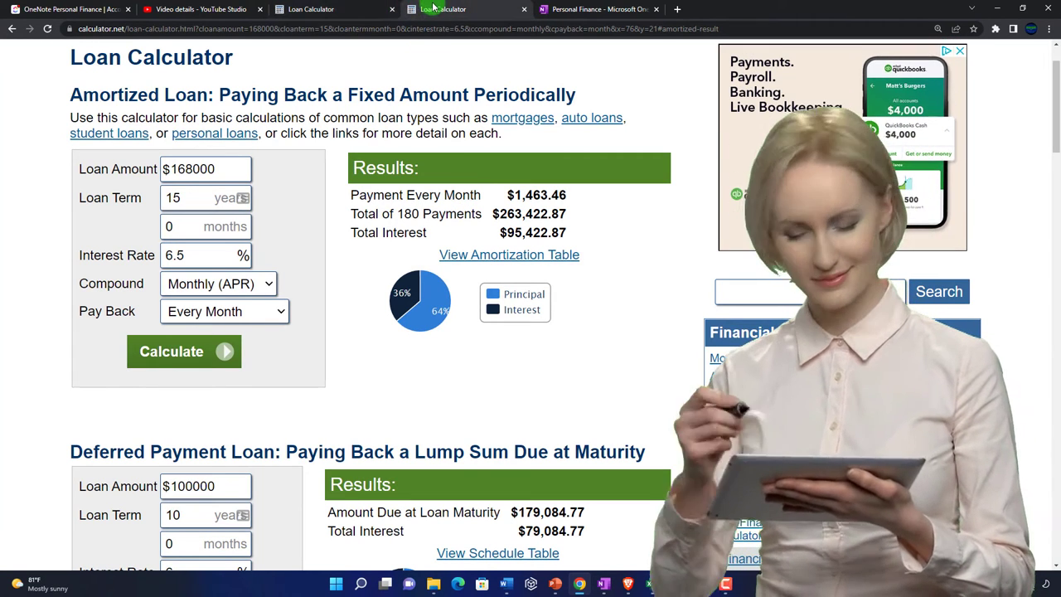
click(607, 585)
click(579, 584)
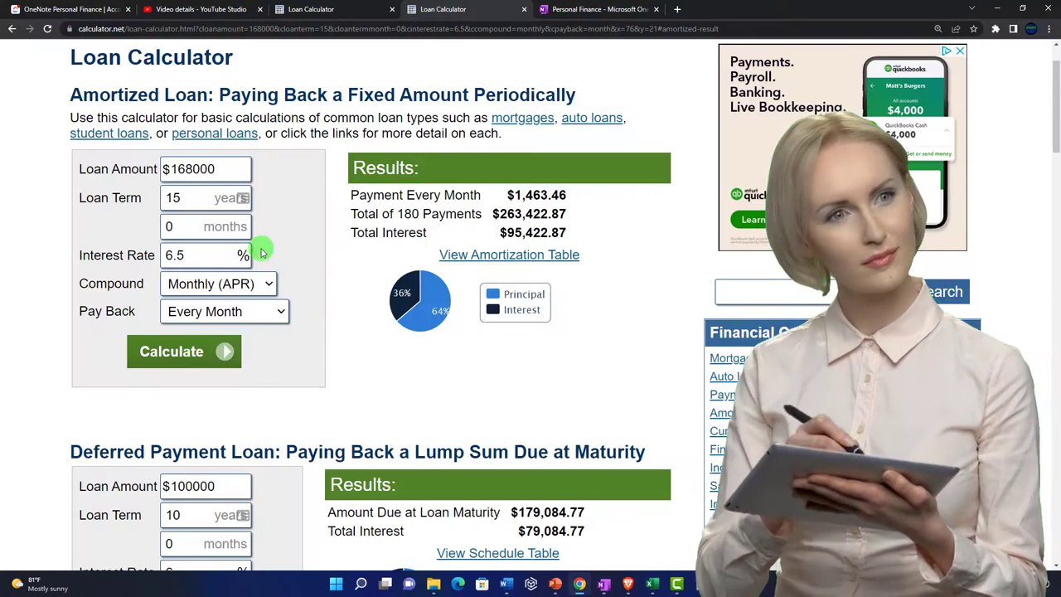
drag(218, 169, 66, 154)
text(2230)
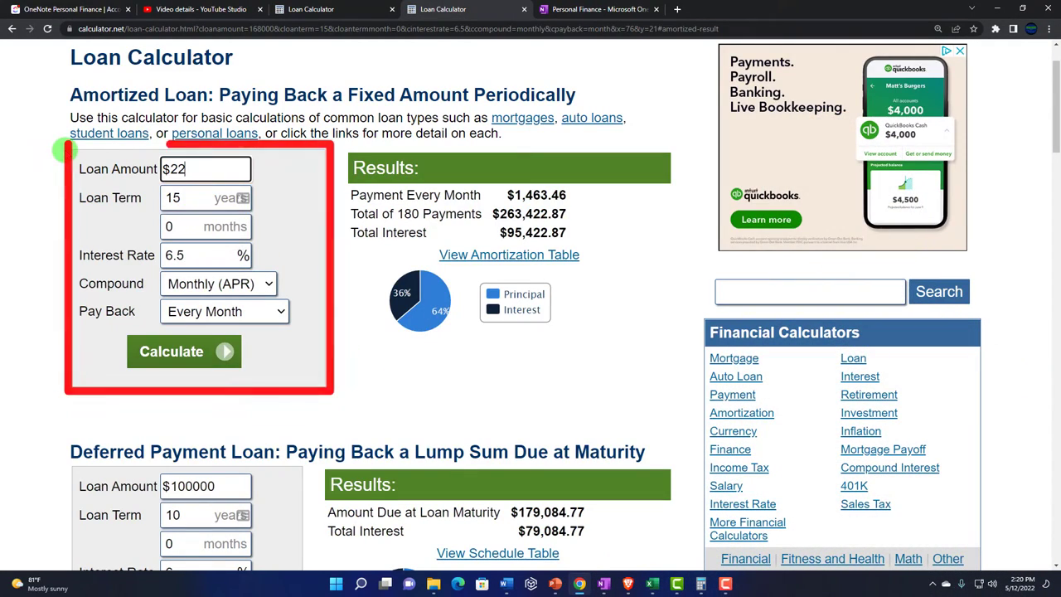
text(30)
key(Tab)
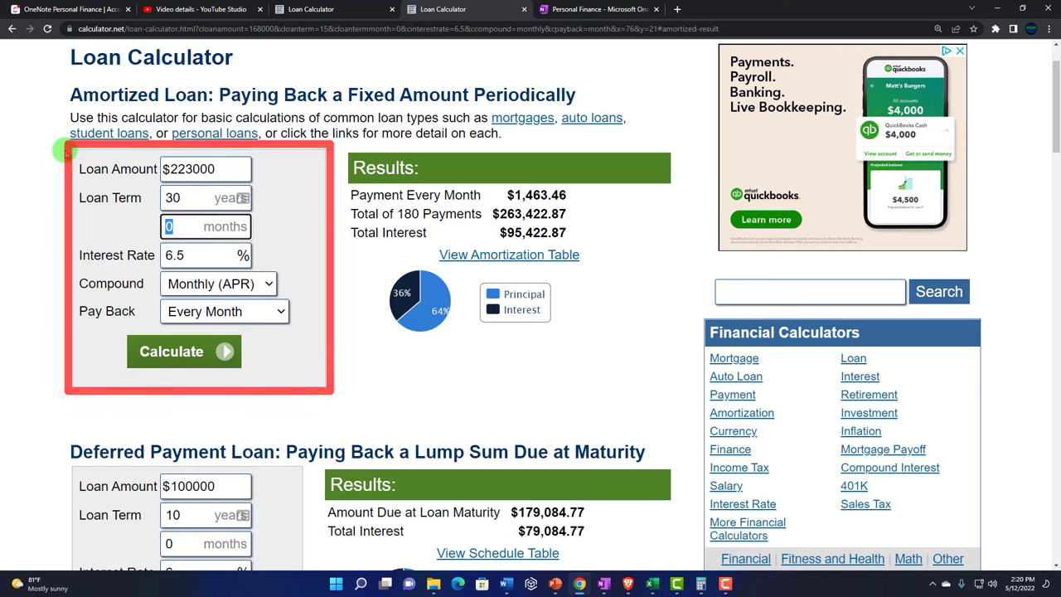
key(Tab)
Check the second loan's rate in OneNote, set the interest rate to 7%, calculate the payment and return to OneNote.
click(612, 590)
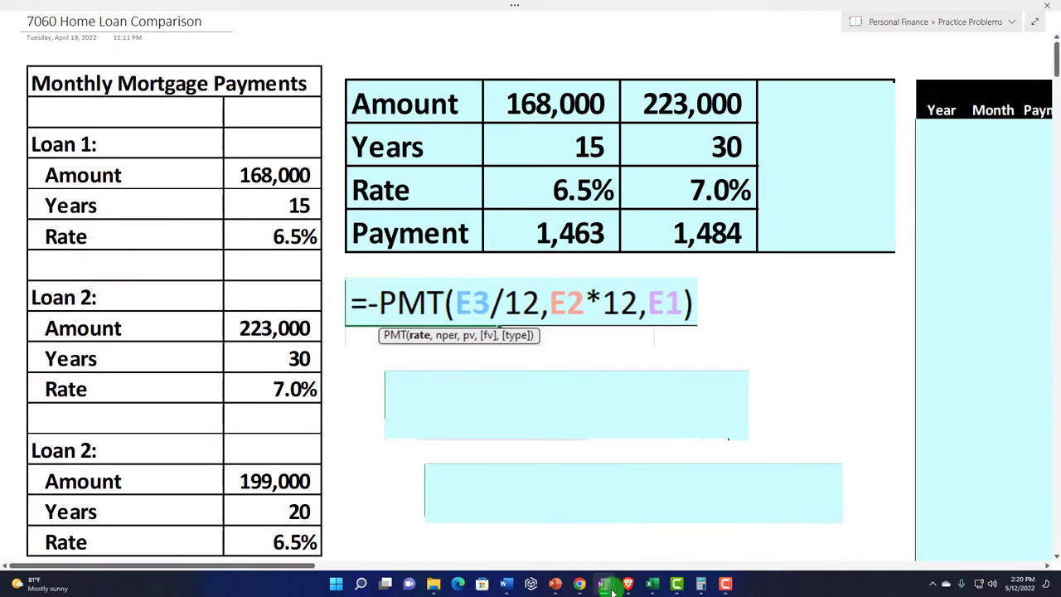
click(609, 587)
text(7)
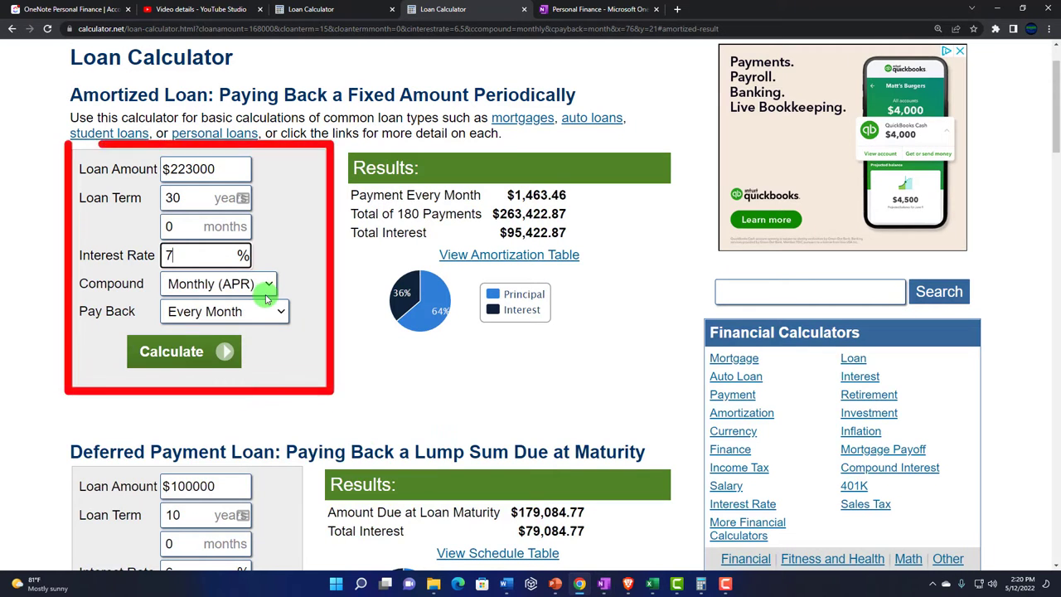
click(207, 363)
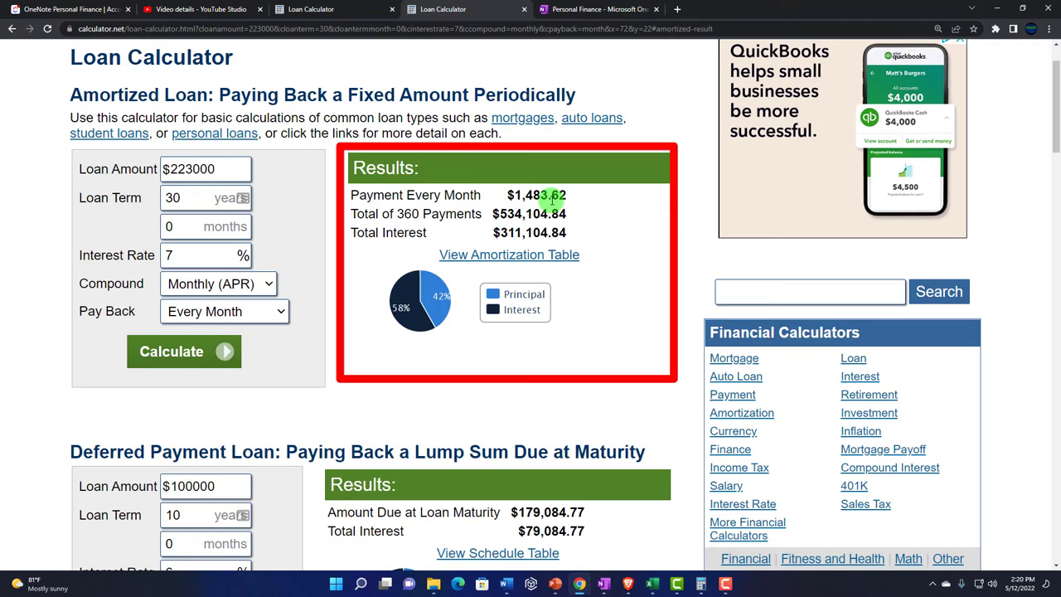
click(603, 584)
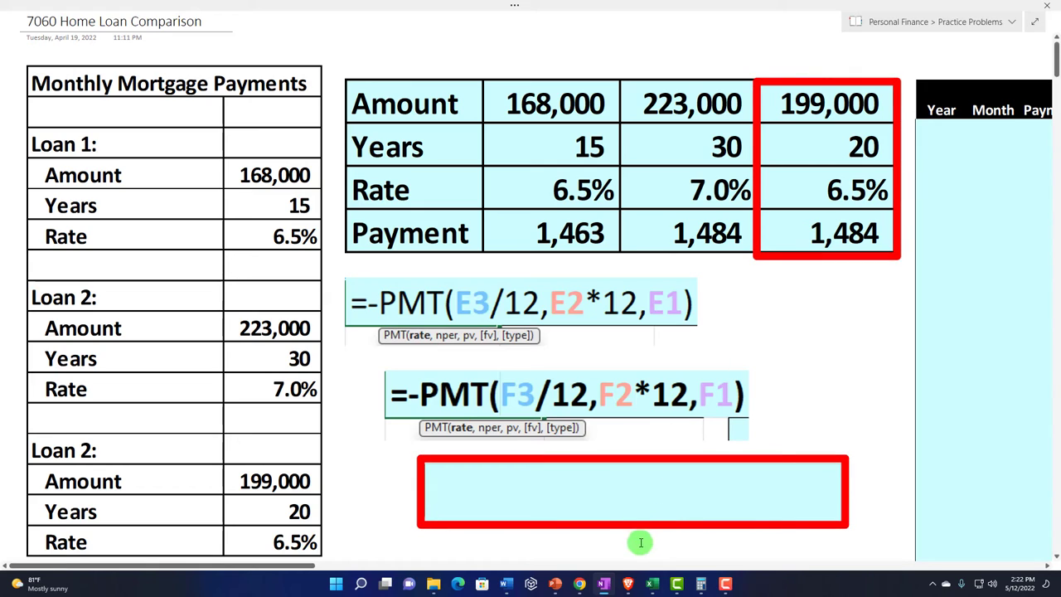
Duplicate the browser tab holding the $223000 loan calculation and switch back to OneNote for the third loan's terms.
click(579, 584)
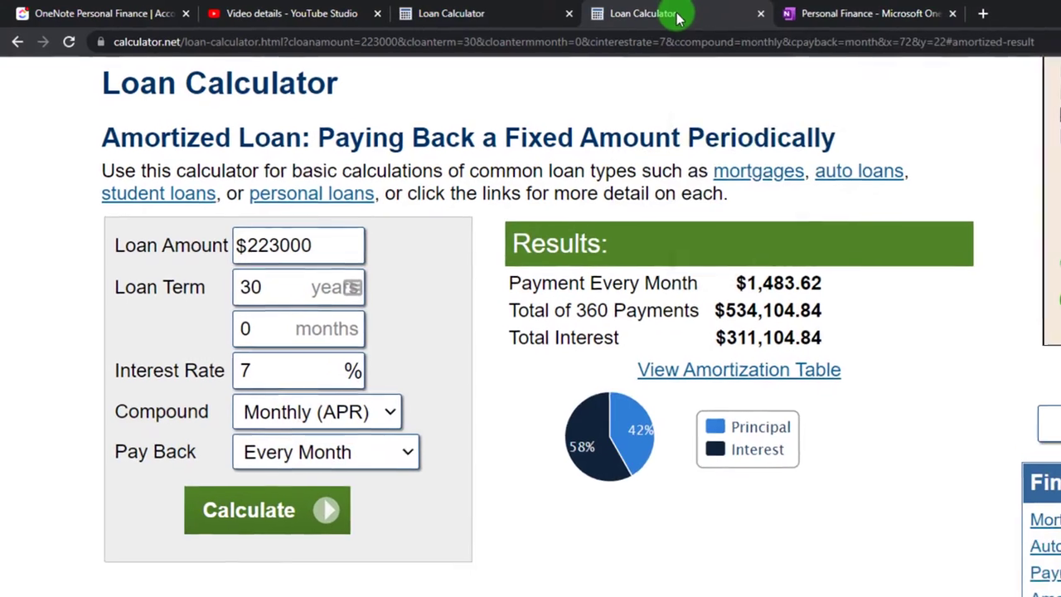
right_click(605, 12)
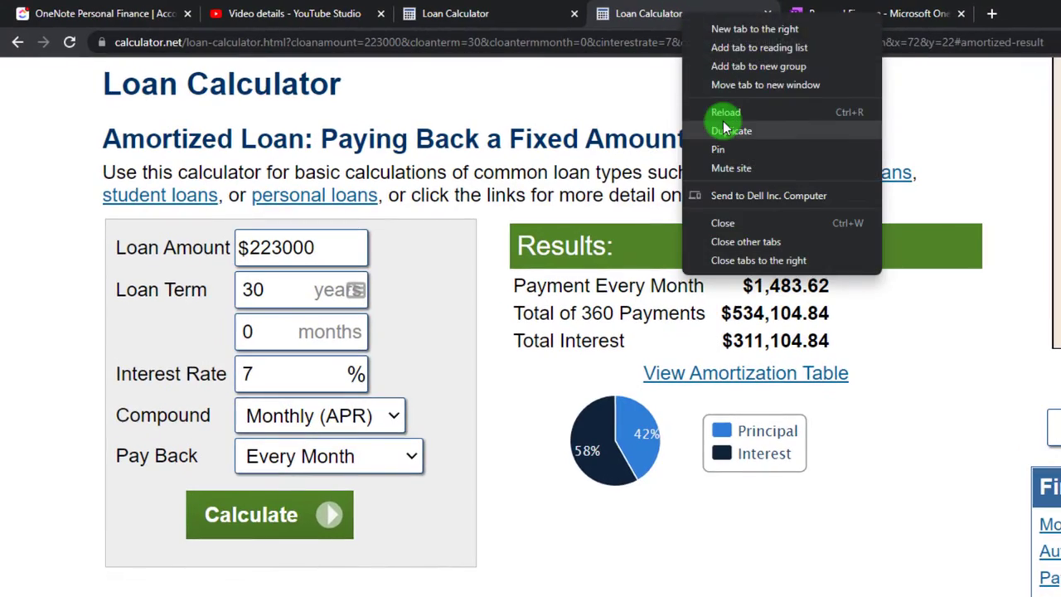
click(671, 122)
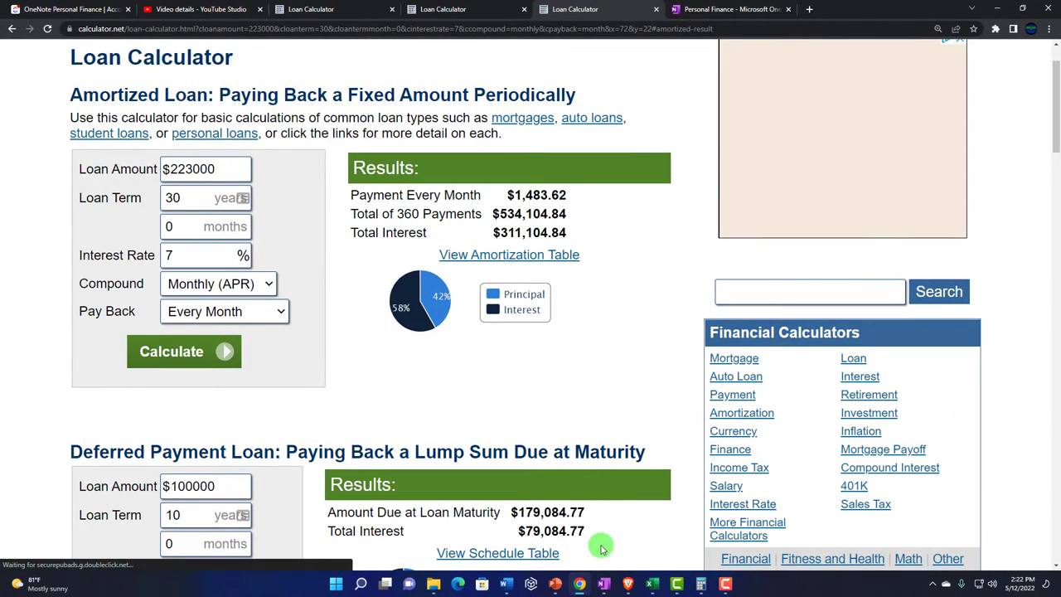
click(604, 584)
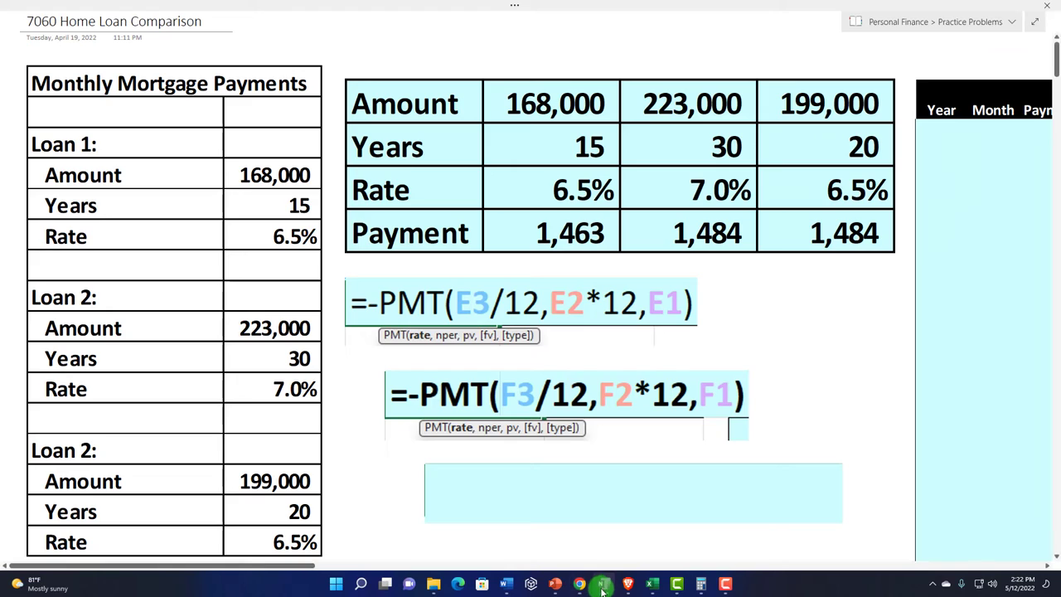
Switch to the duplicated Loan Calculator and set the amortized loan amount to $199000 and the term to 20 years.
click(603, 586)
double_click(237, 169)
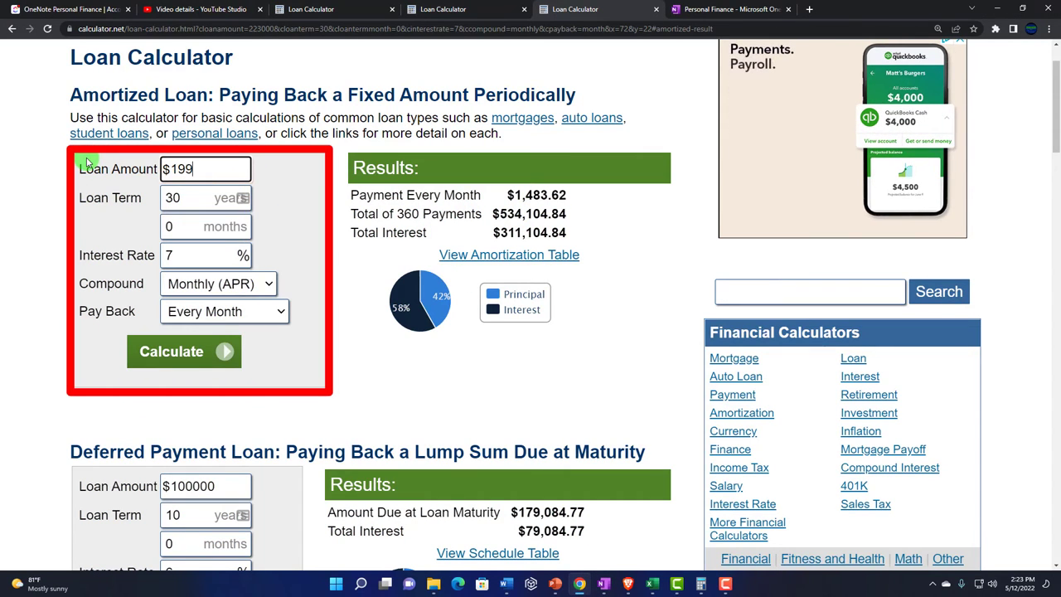
click(604, 585)
click(606, 585)
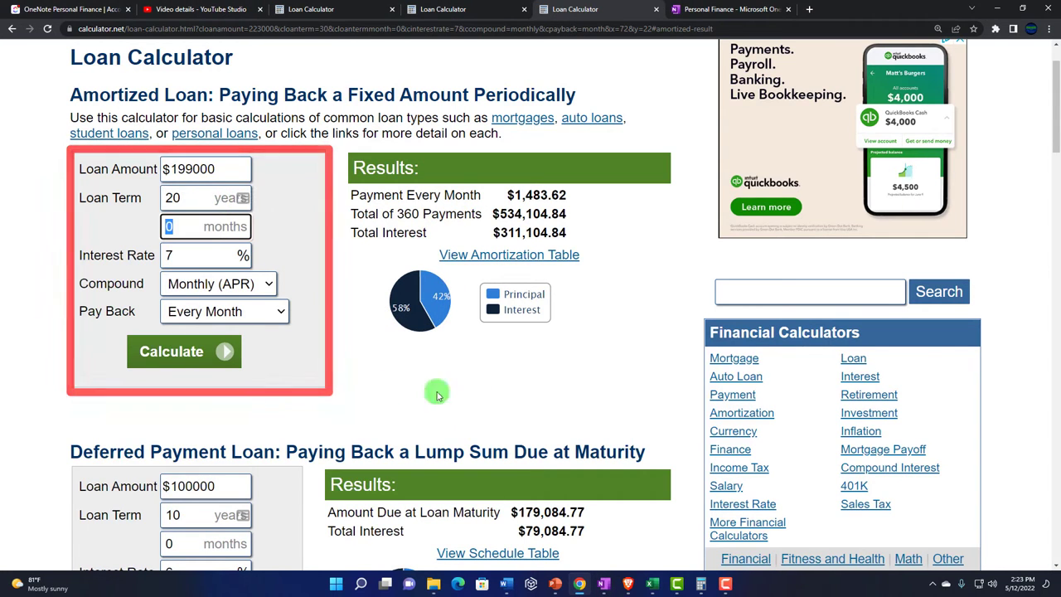
Check the third loan's rate in OneNote, then set the calculator's interest rate to 6.5% and calculate the payment.
click(605, 586)
click(605, 586)
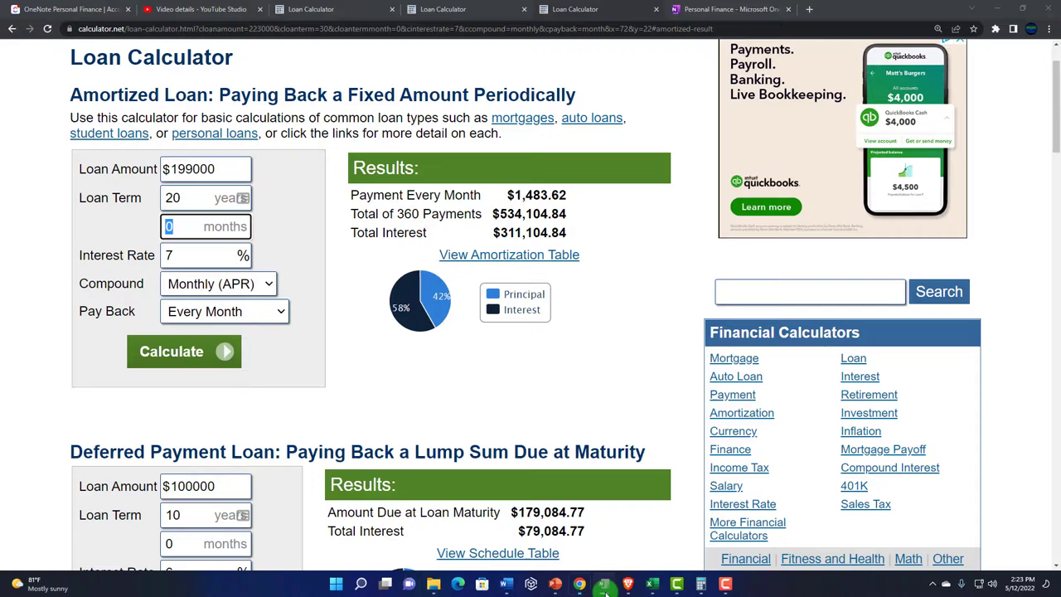
text(6)
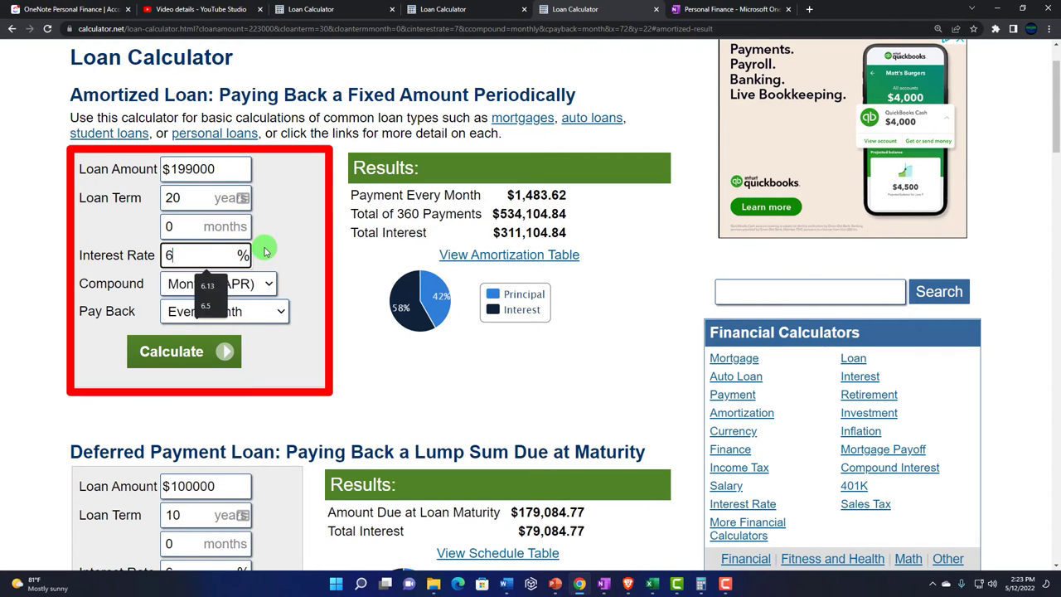
text(.5)
click(207, 354)
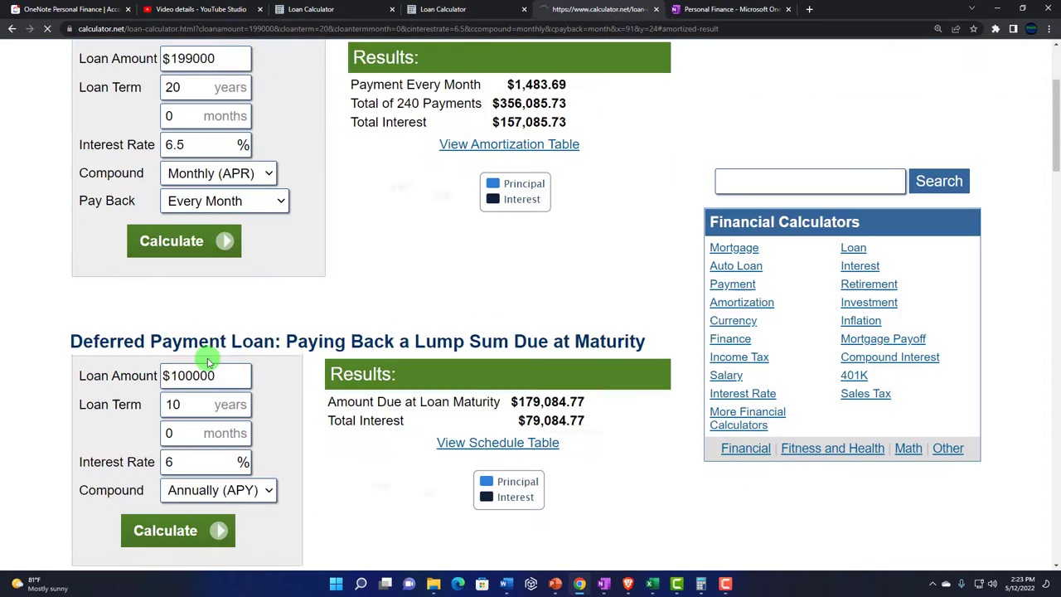
scroll(211, 357, up, 1)
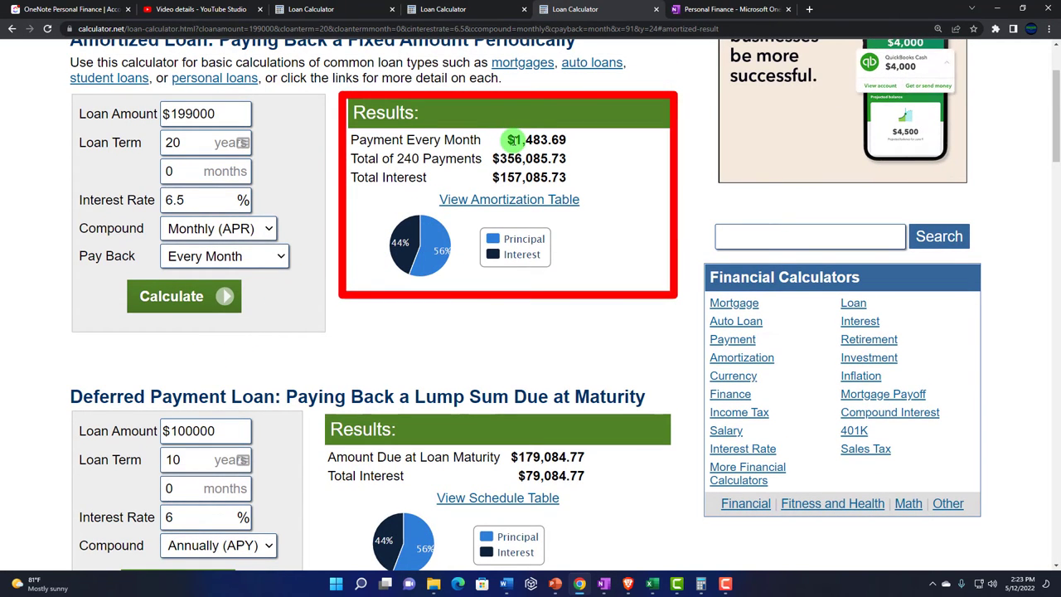
Compare the OneNote payments with the monthly payments in the three Loan Calculator browser tabs.
click(603, 583)
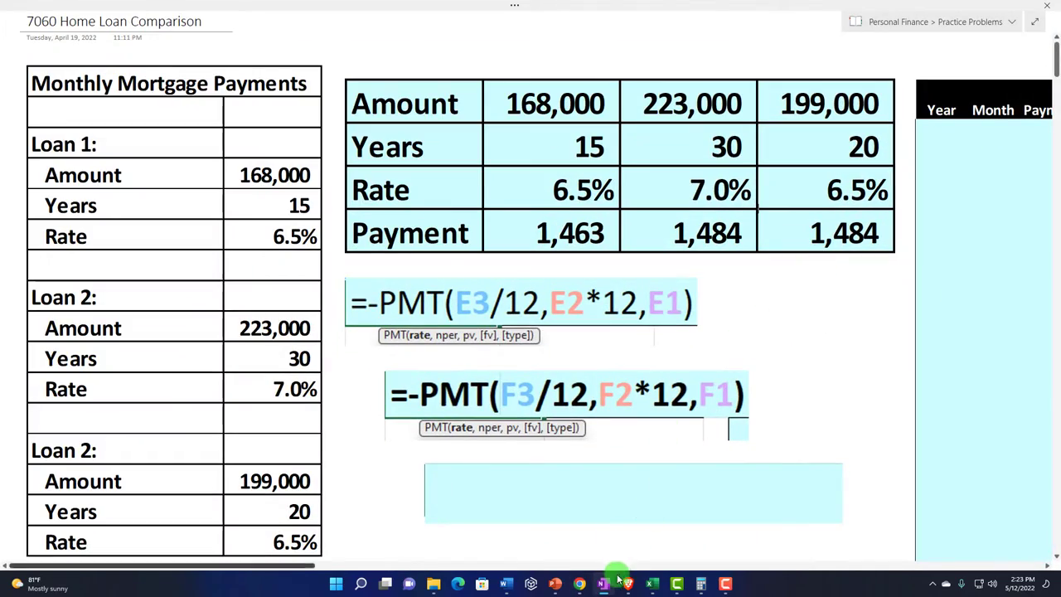
click(603, 583)
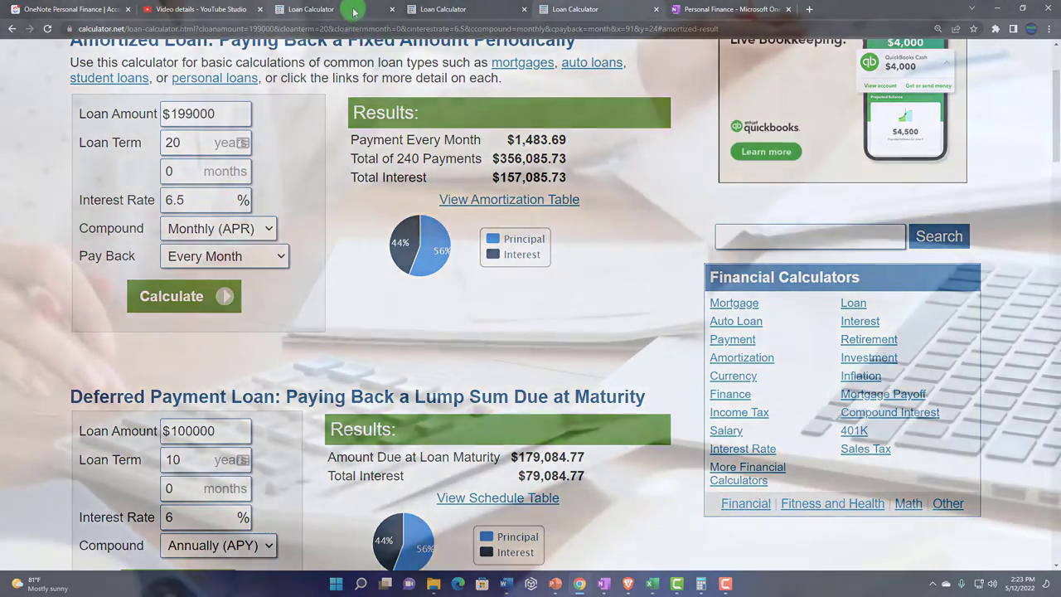
click(354, 10)
click(464, 9)
click(574, 9)
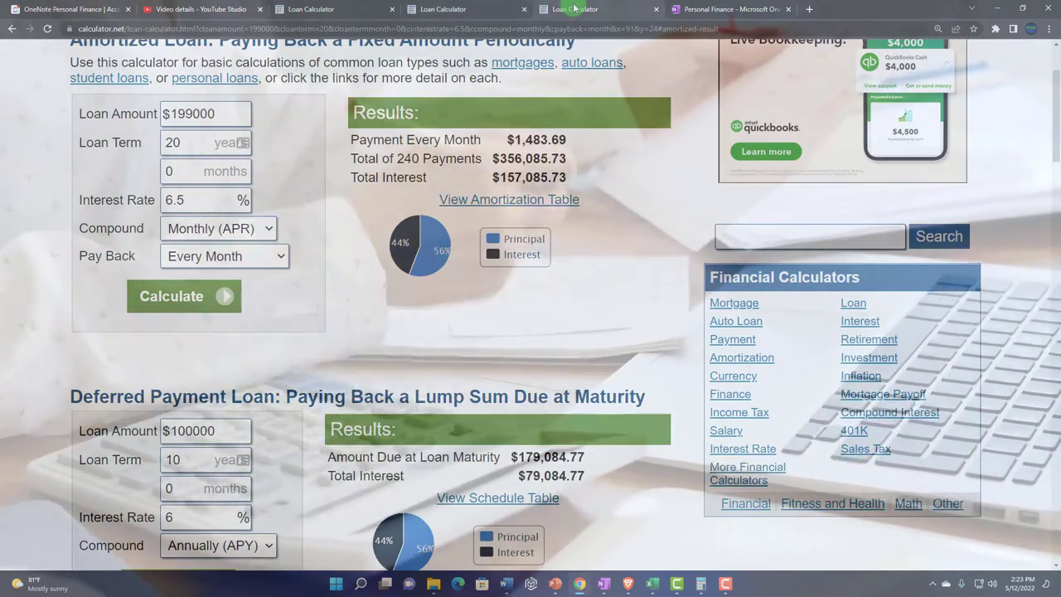
click(354, 10)
click(522, 12)
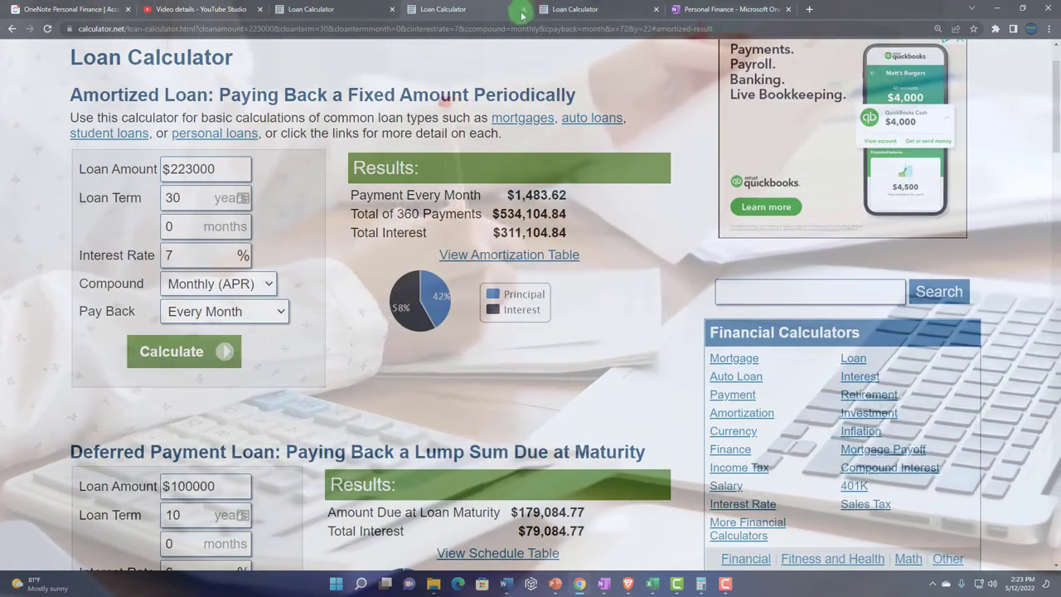
click(560, 10)
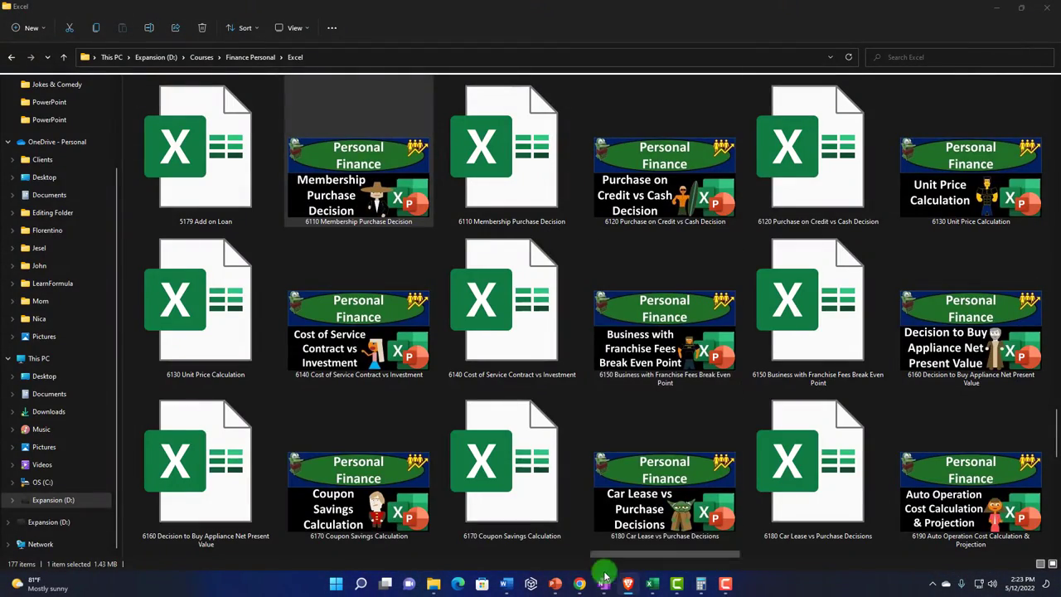
Return to the OneNote comparison page and uncover the opening 168,000 balance row of the first loan's amortization table.
click(602, 584)
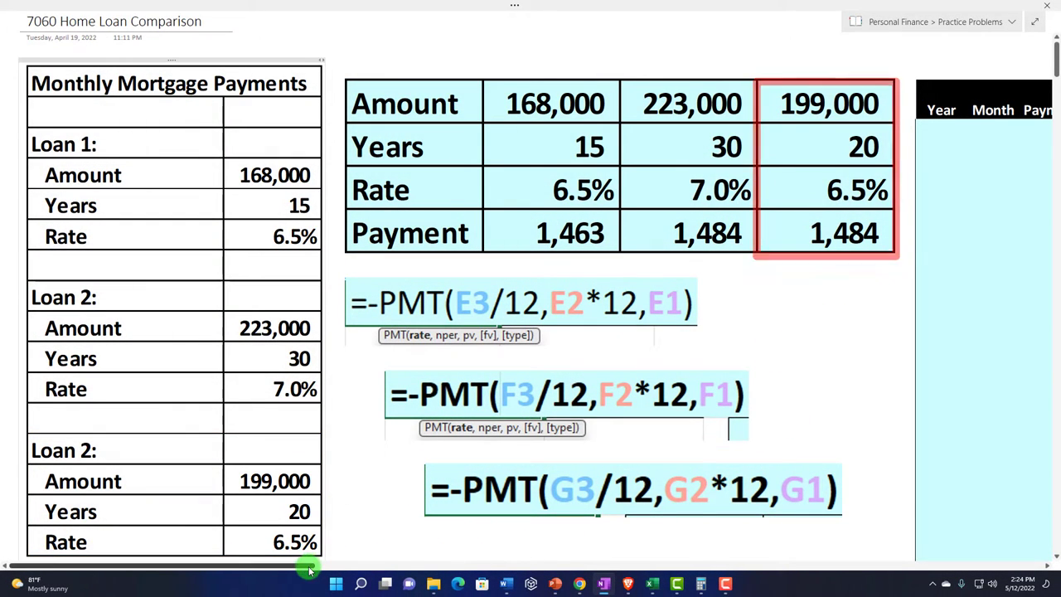
drag(314, 565, 496, 564)
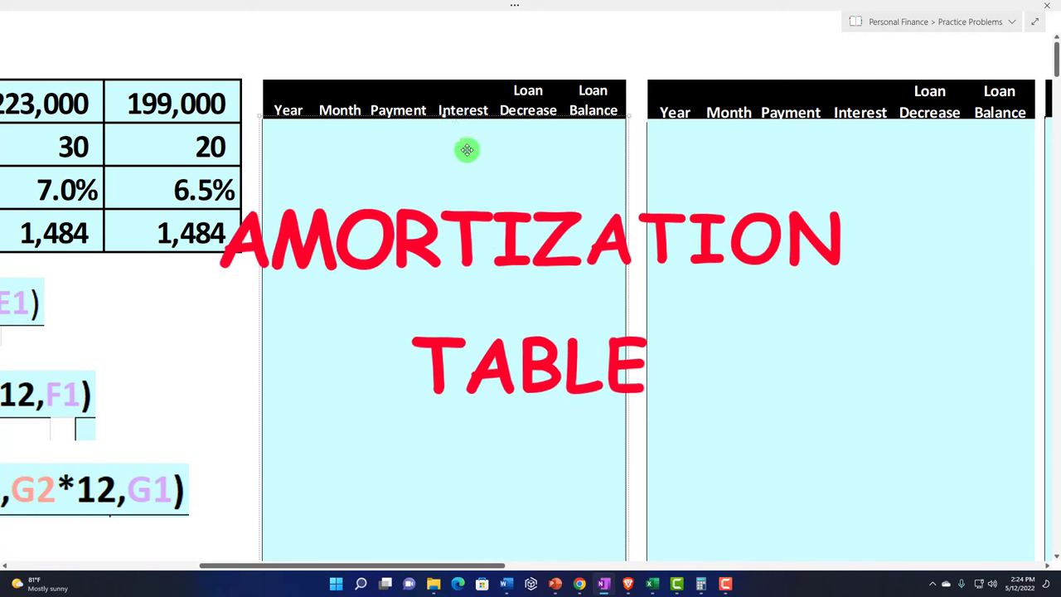
drag(440, 133, 440, 148)
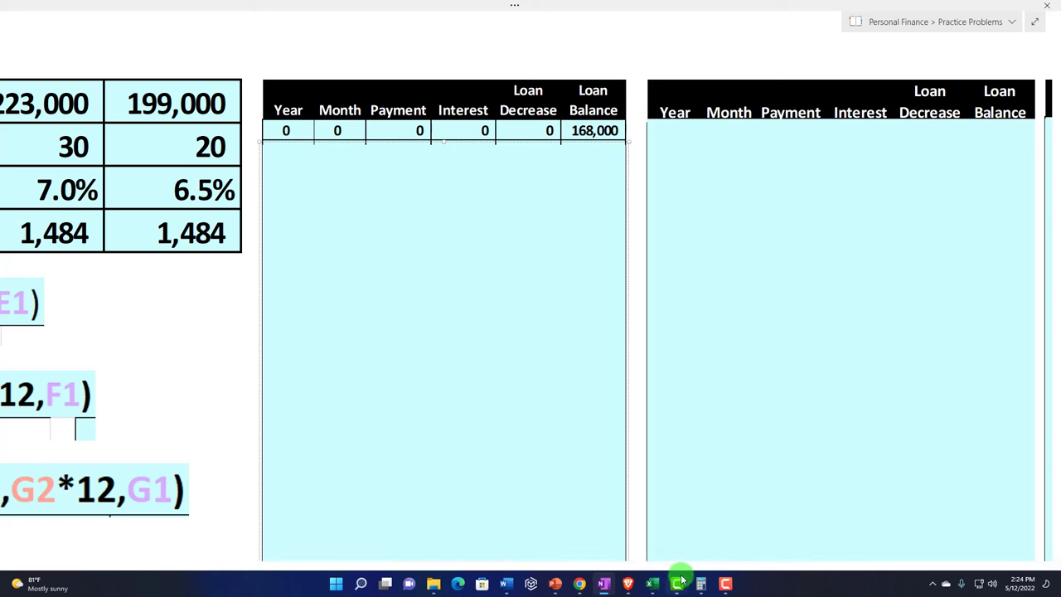
Switch to the $168000 Loan Calculator tab, open its amortization table and examine the monthly interest, principal and balances.
click(575, 574)
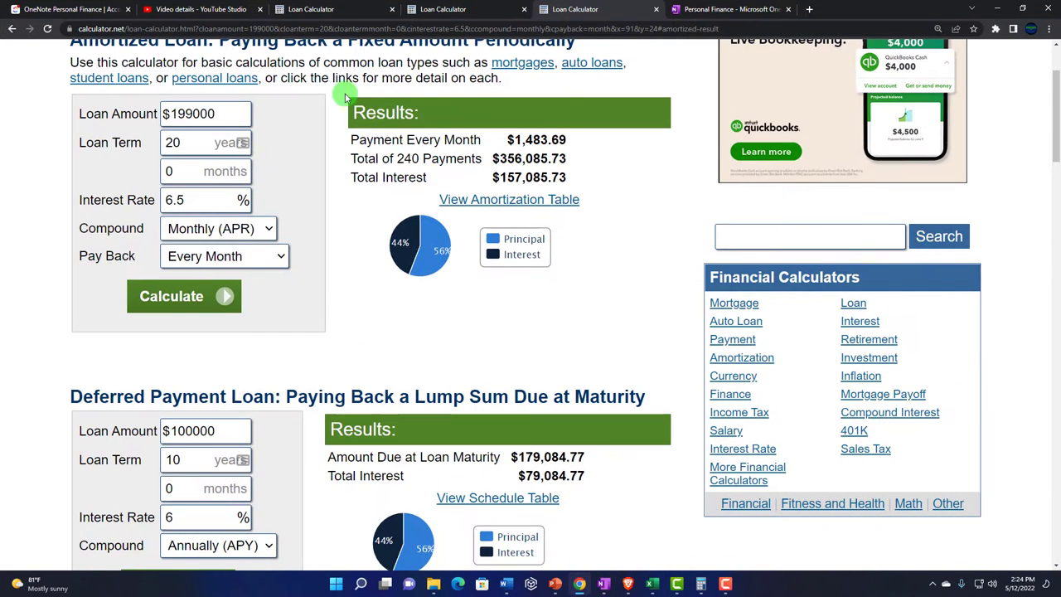
click(329, 6)
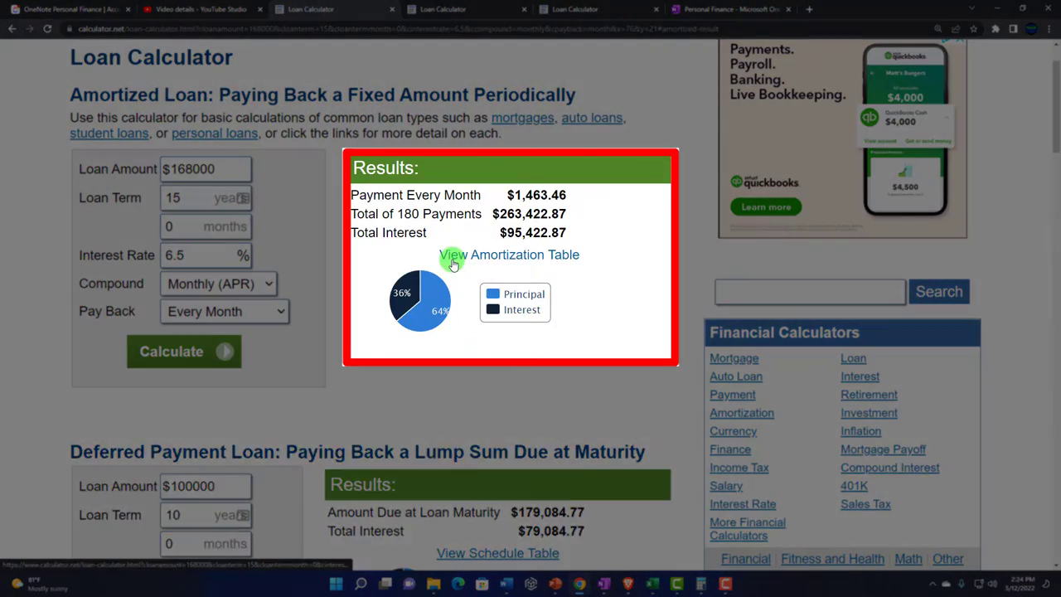
click(452, 260)
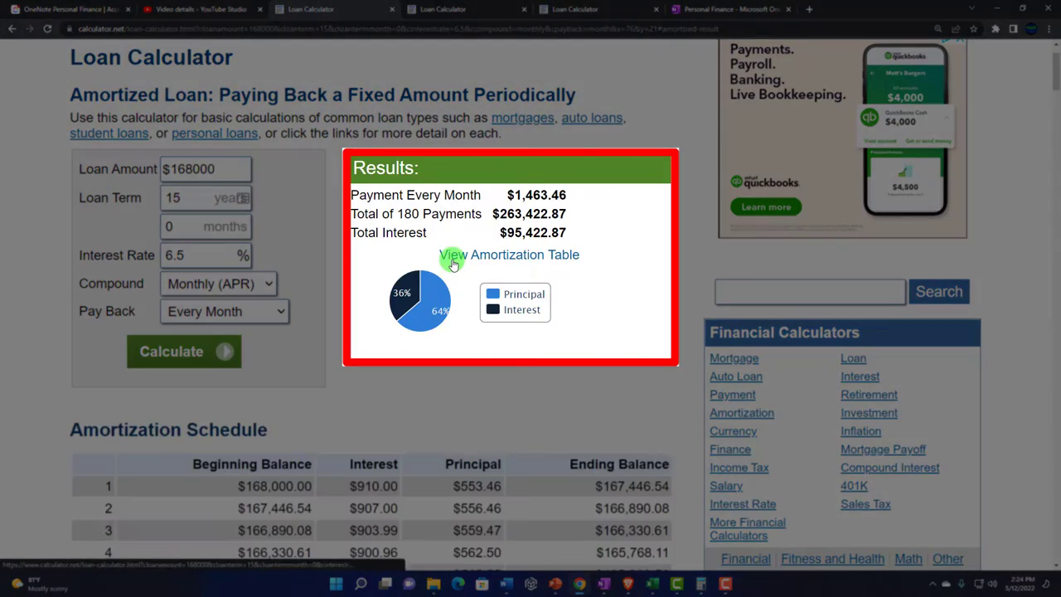
scroll(454, 264, down, 3)
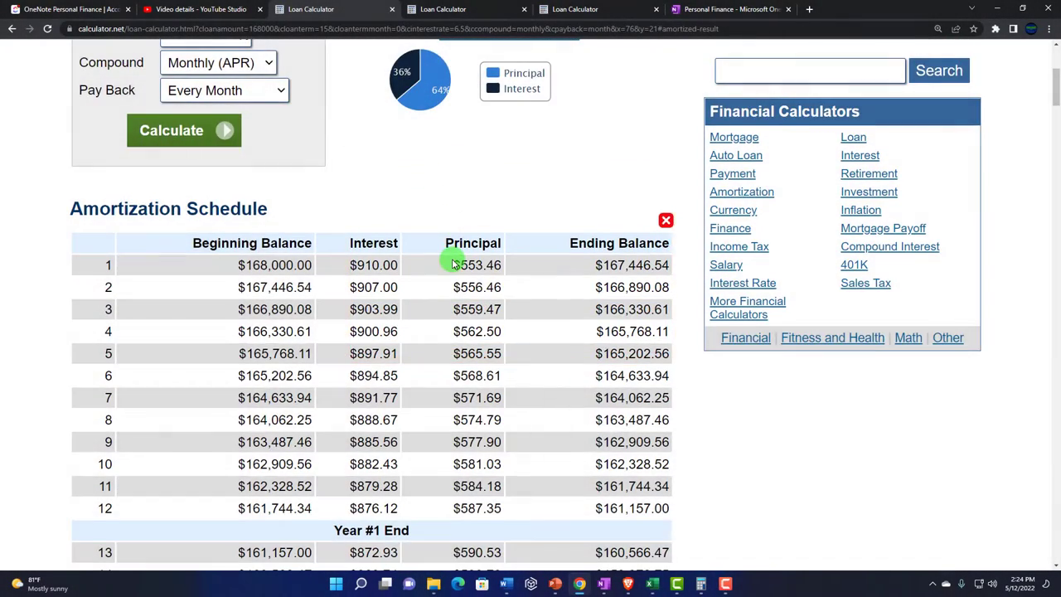
scroll(453, 263, down, 1)
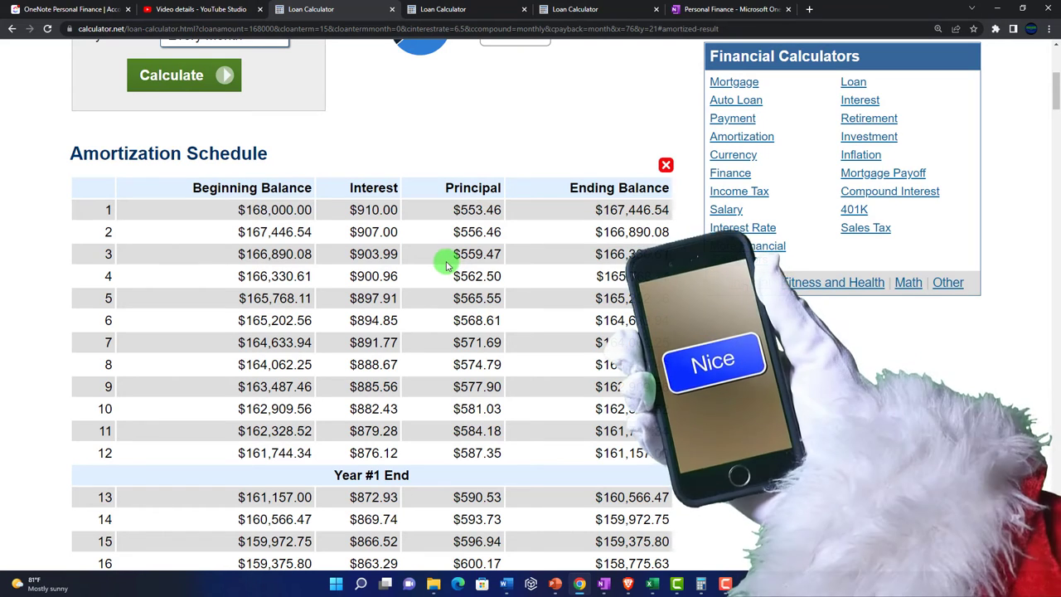
scroll(443, 263, up, 3)
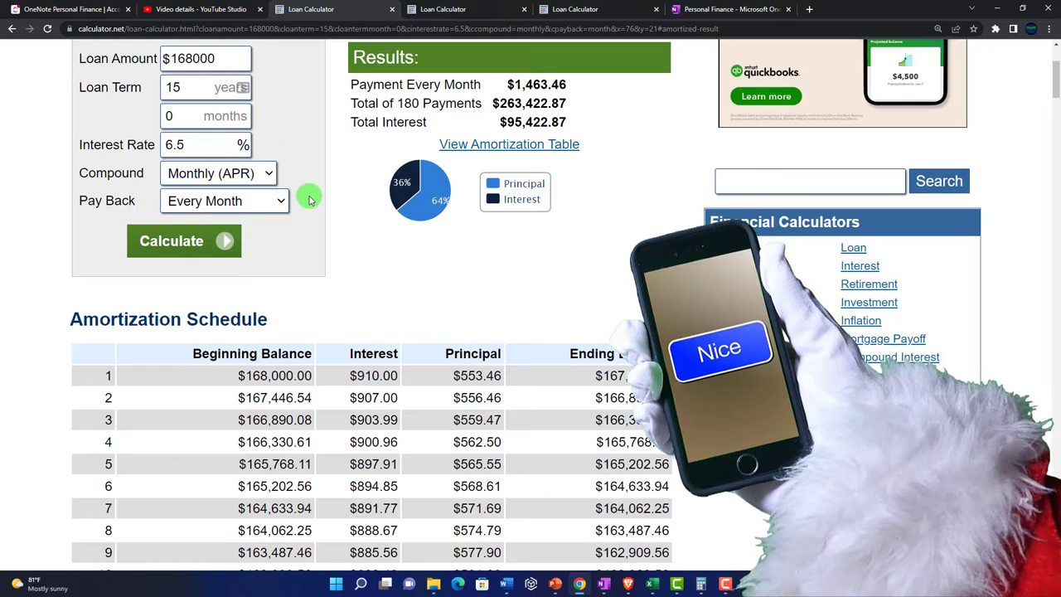
scroll(307, 198, down, 3)
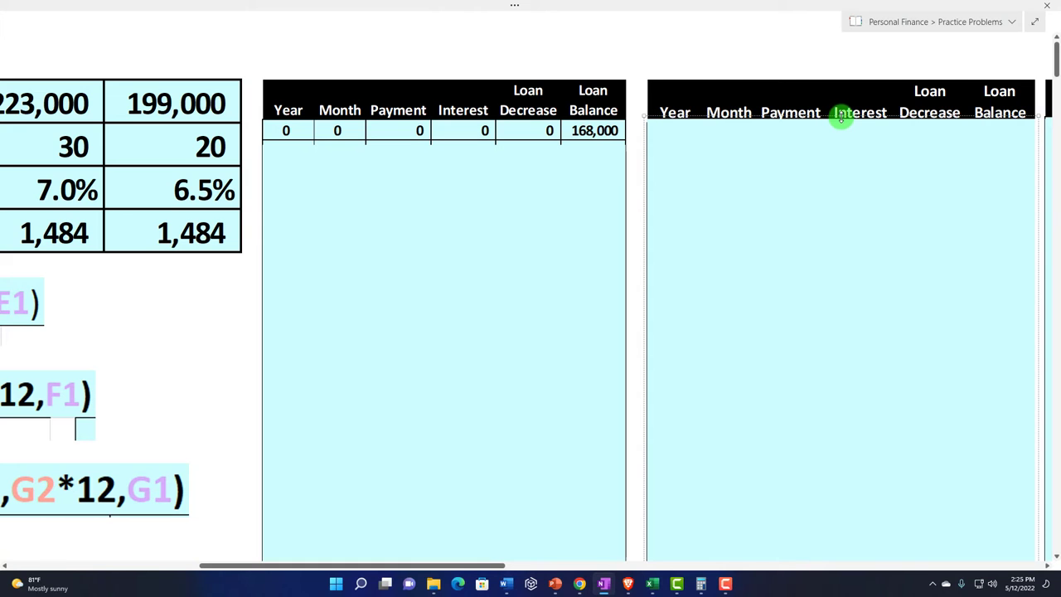
In OneNote, uncover the second loan's amortization rows through month 10, then cover both tables' monthly payment rows again.
drag(841, 117, 855, 342)
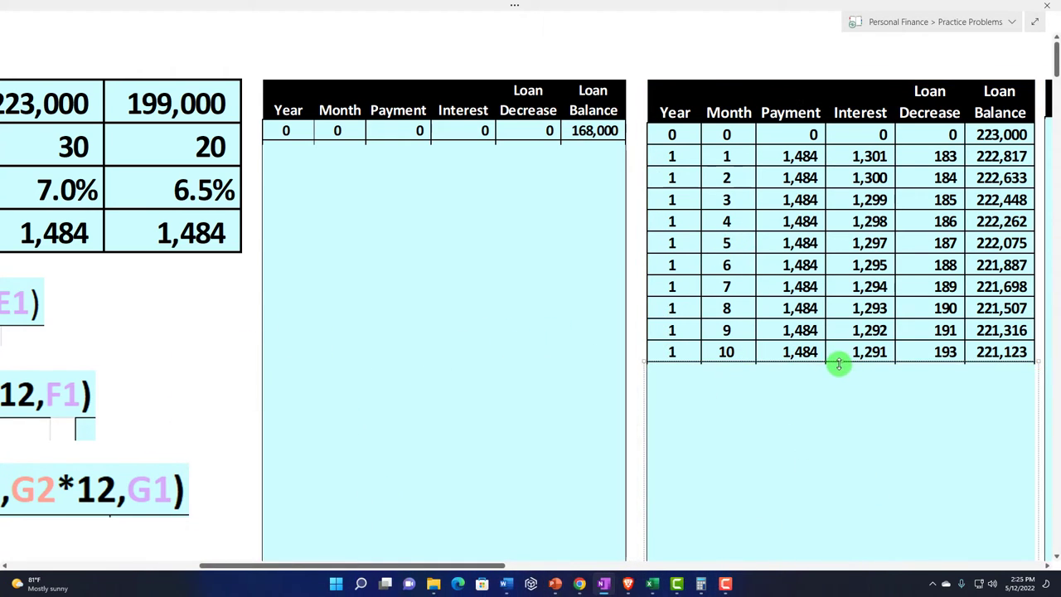
drag(838, 362, 825, 156)
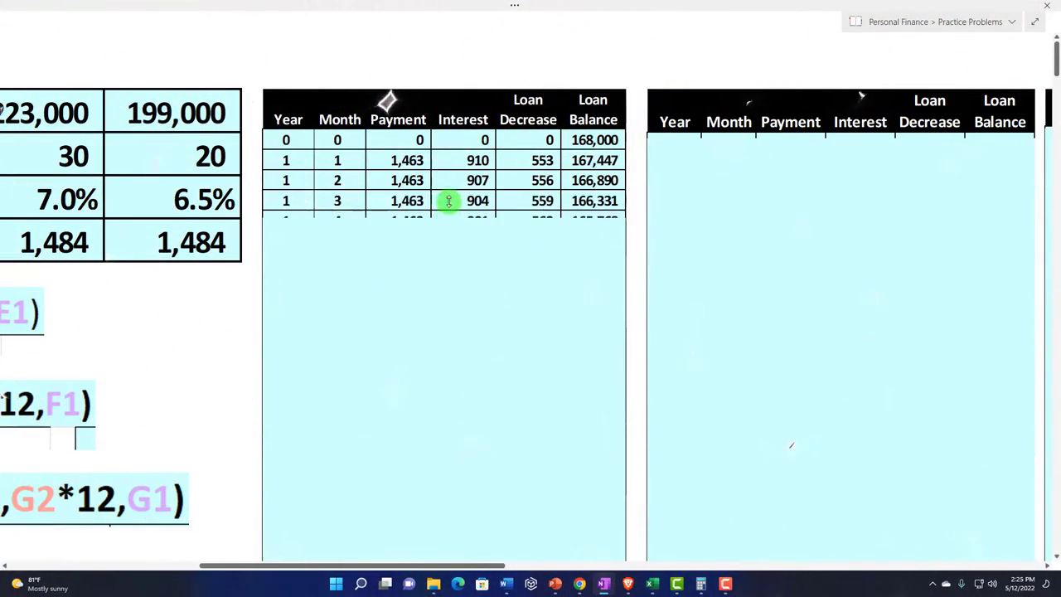
drag(438, 202, 440, 141)
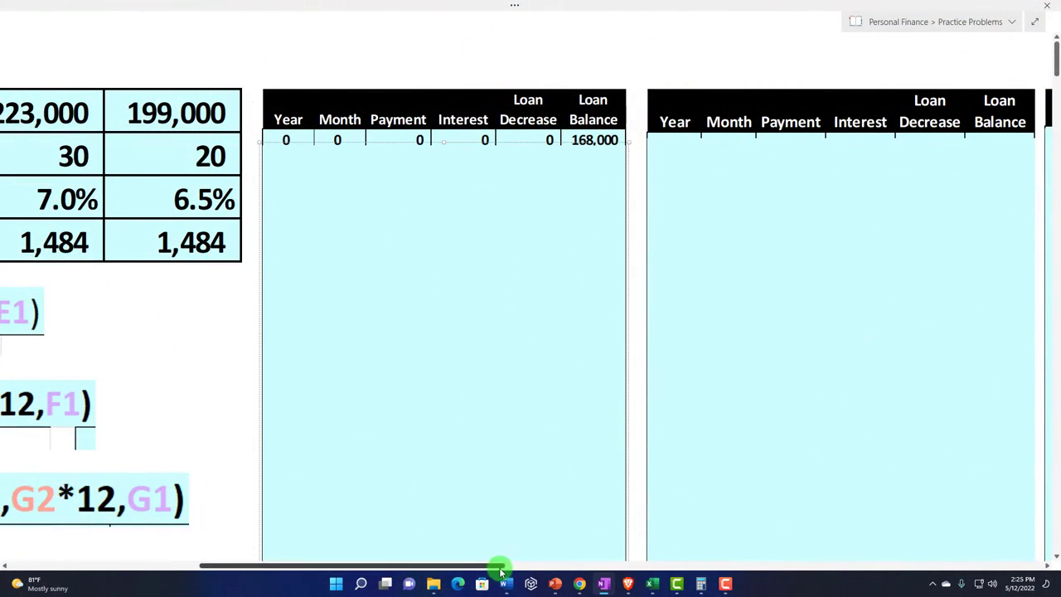
Uncover the month 1 row of the first loan's amortization table and open the Calculator just below it.
drag(502, 570, 358, 567)
drag(407, 566, 476, 561)
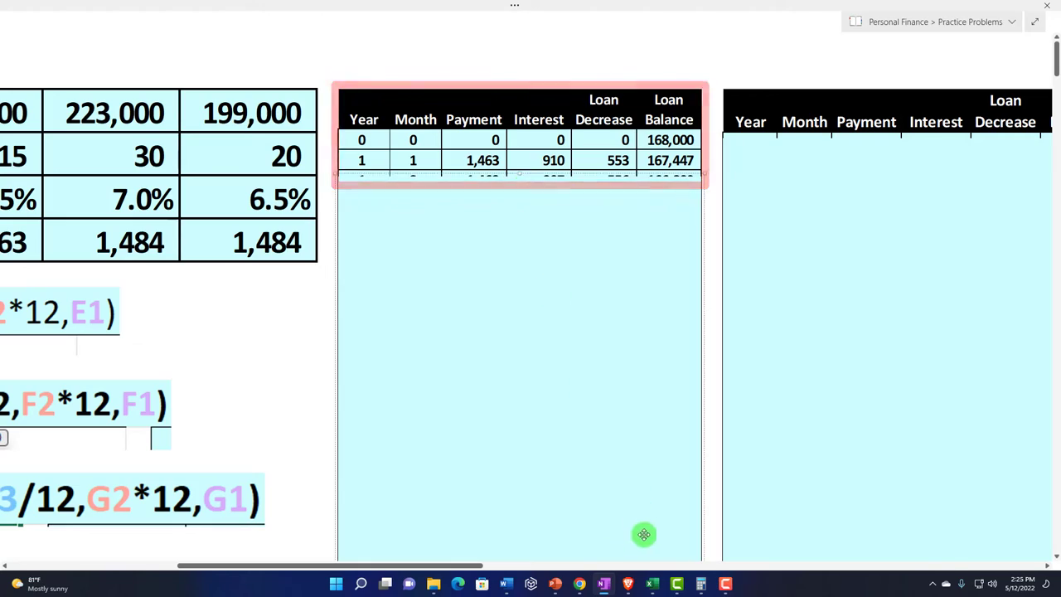
drag(482, 566, 452, 573)
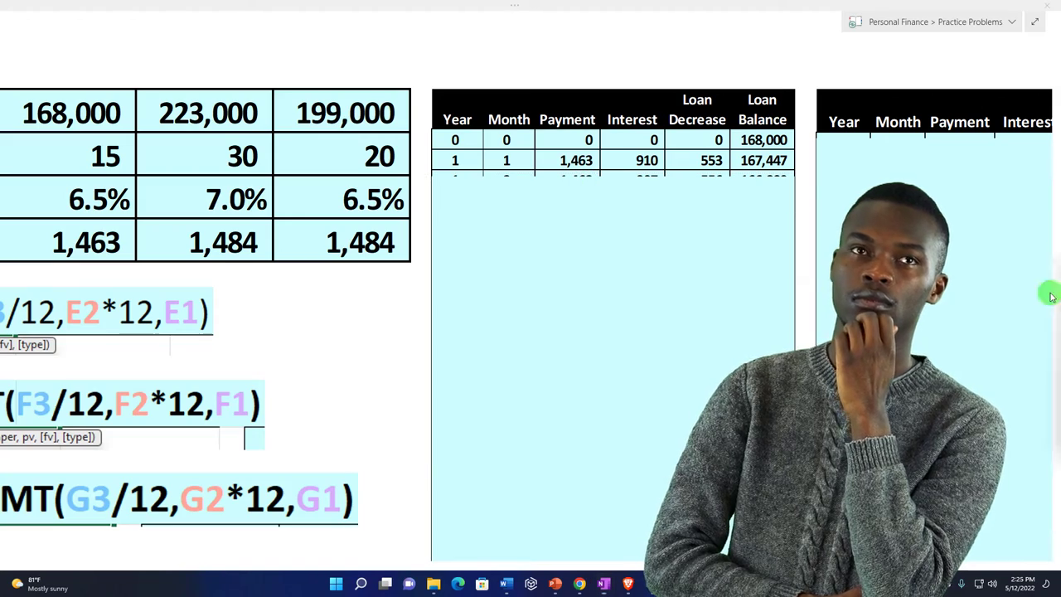
key(XF86Calculator)
drag(392, 331, 384, 300)
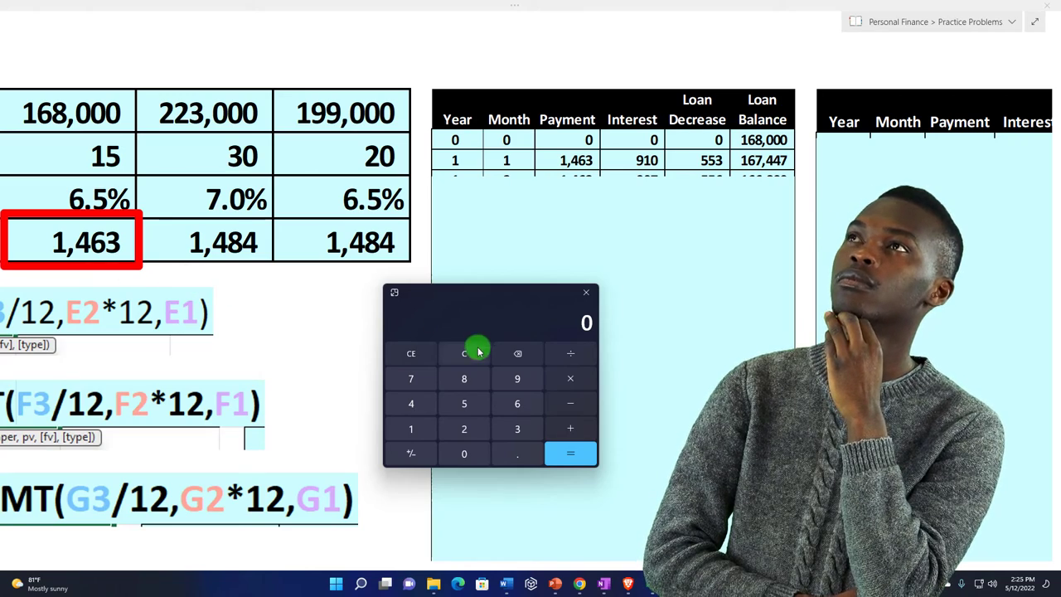
drag(487, 295, 597, 203)
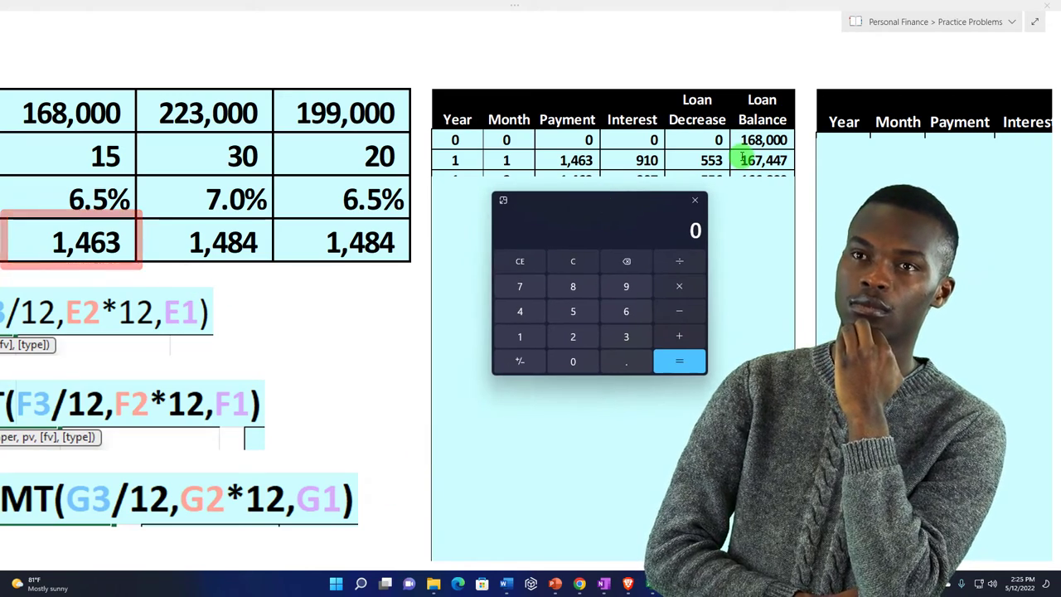
Calculate the first loan's month 1 interest from the 168,000 balance at 6.5%, divided by 12.
text(1)
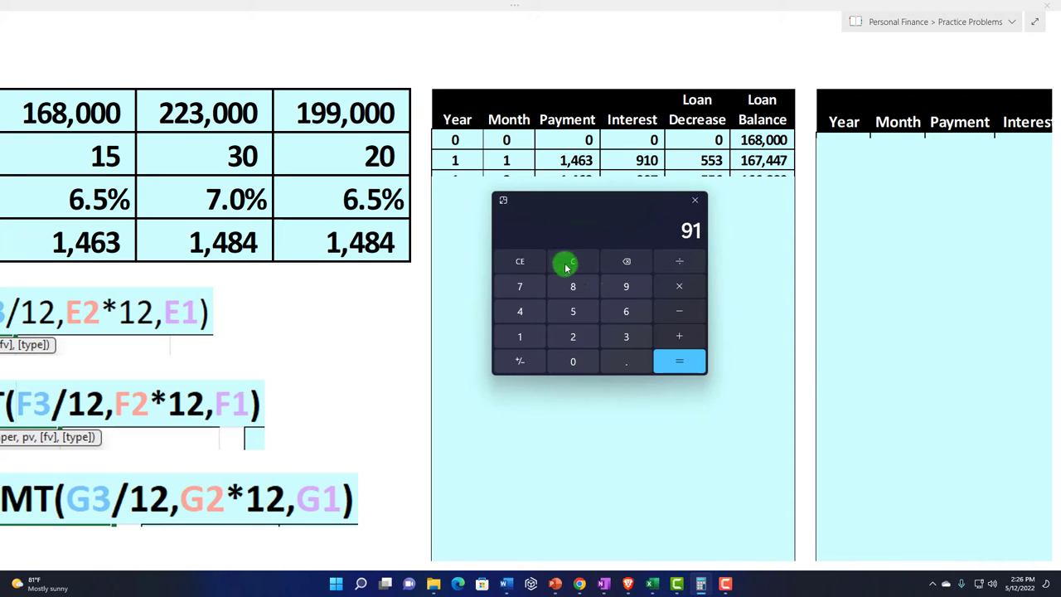
text(1680000)
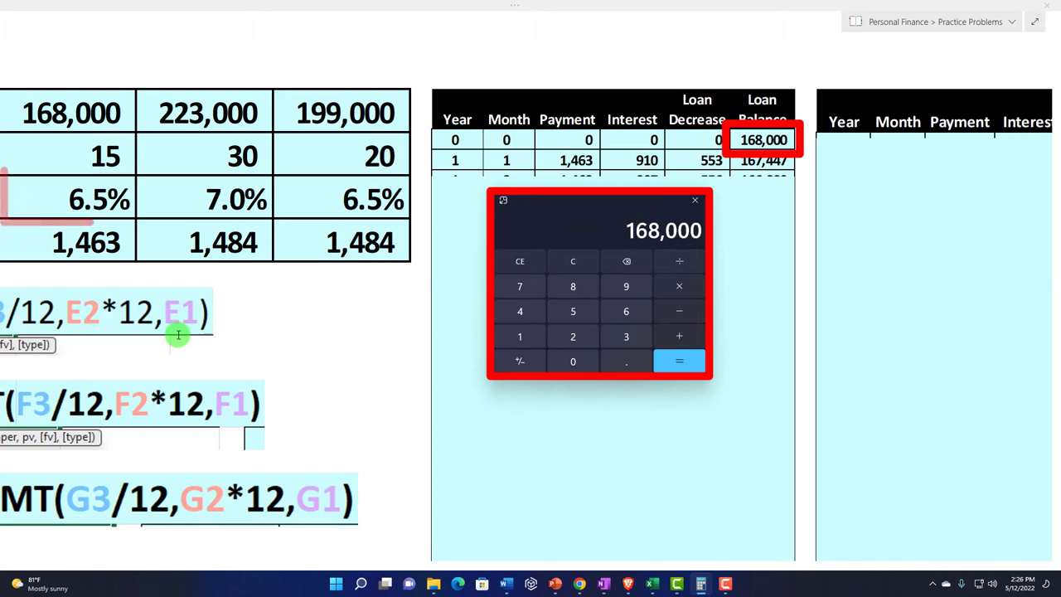
key(Escape)
text(.)
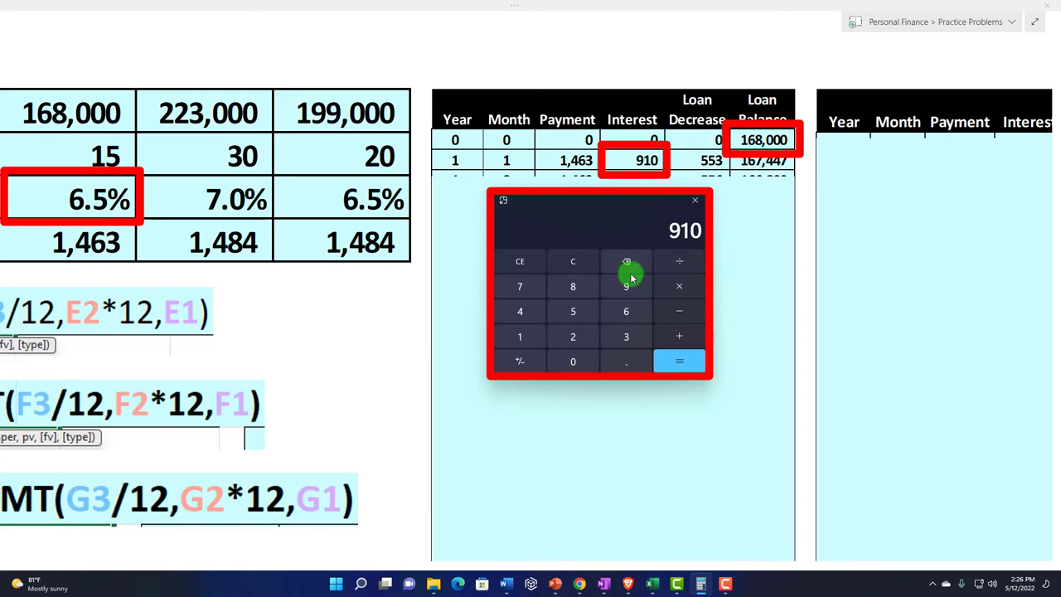
Recalculate the month 1 interest by dividing the 6.5% rate by 12 and multiplying by 168,000, then clear the Calculator.
click(586, 265)
text(.0)
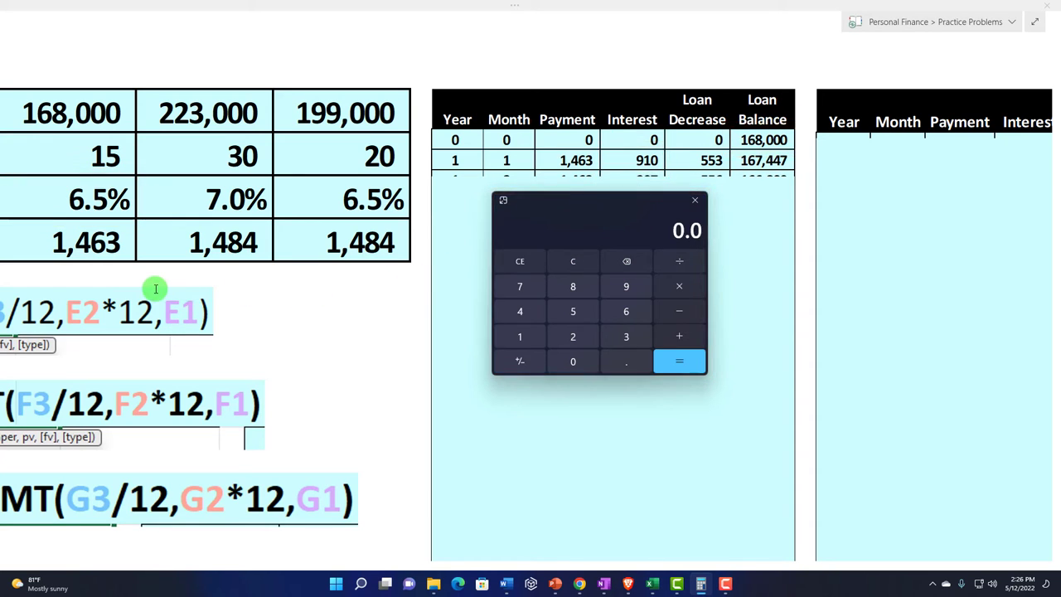
text(/12)
key(Return)
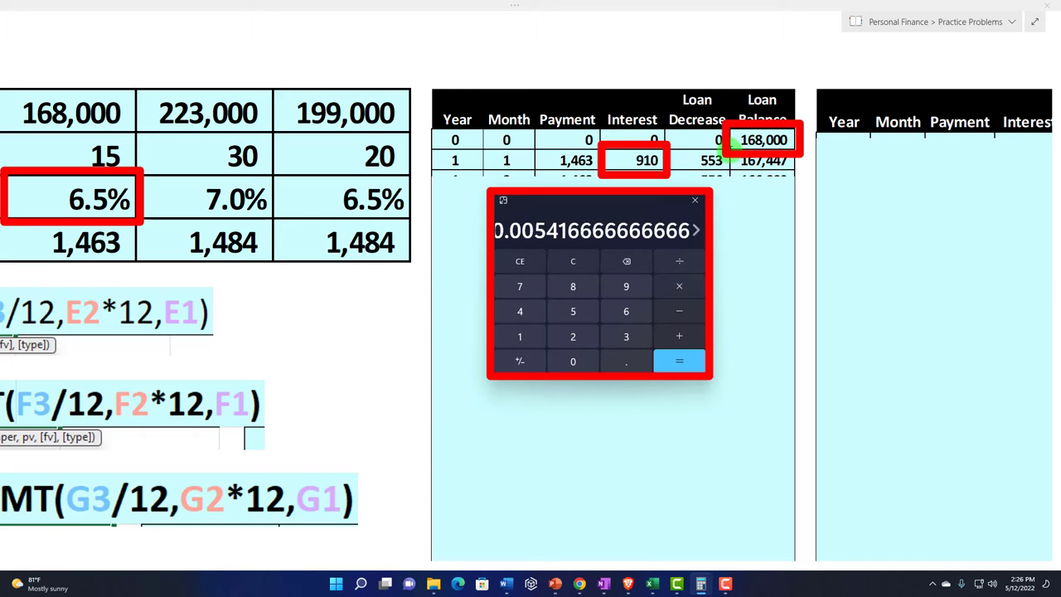
text(168)
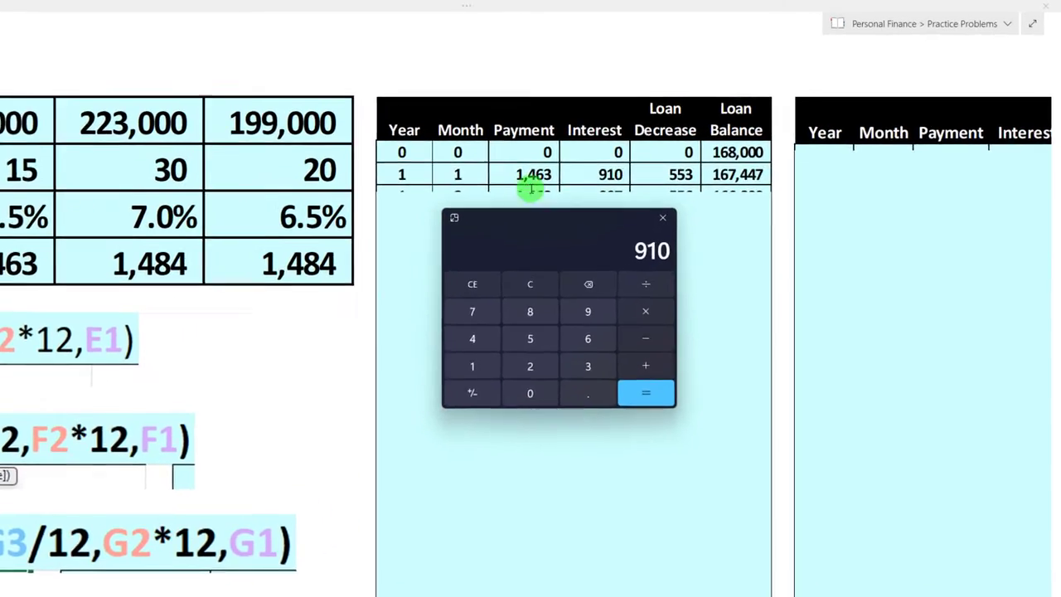
click(530, 284)
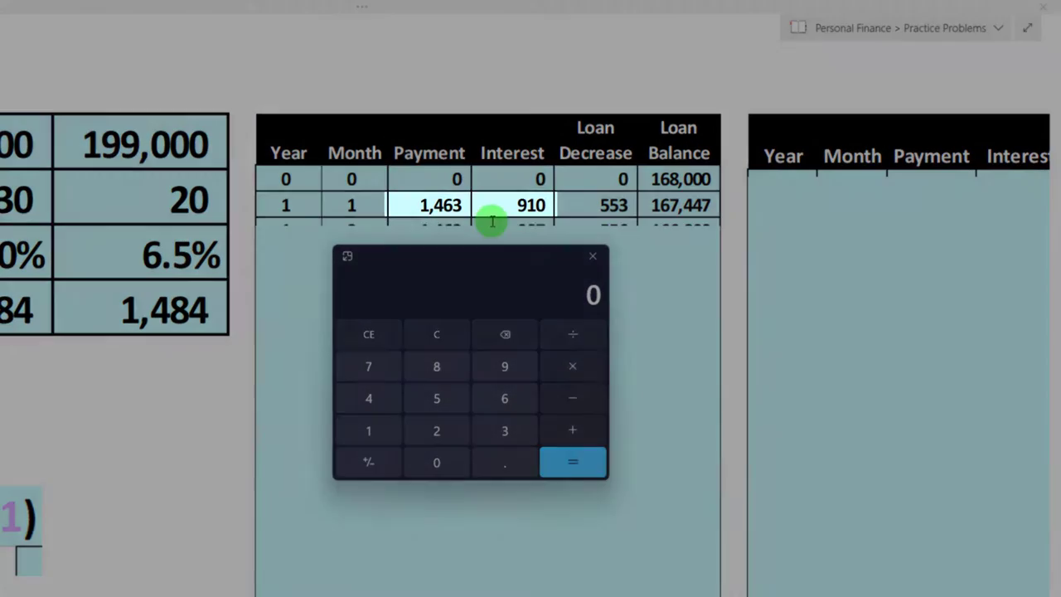
Calculate the first loan's month 1 loan decrease by subtracting the 910 interest from the 1,463 payment.
text(1463)
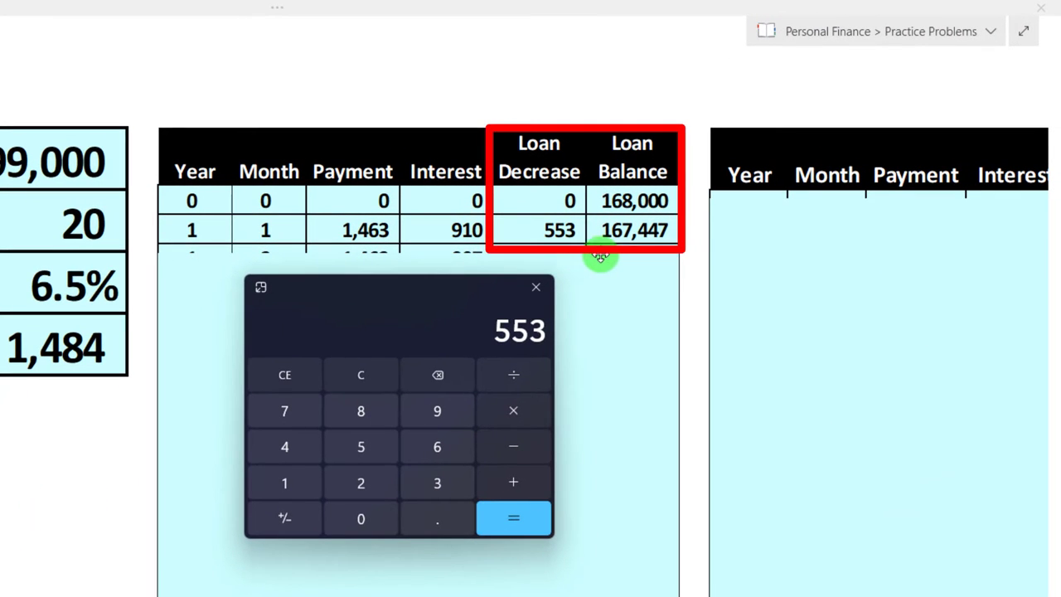
click(360, 365)
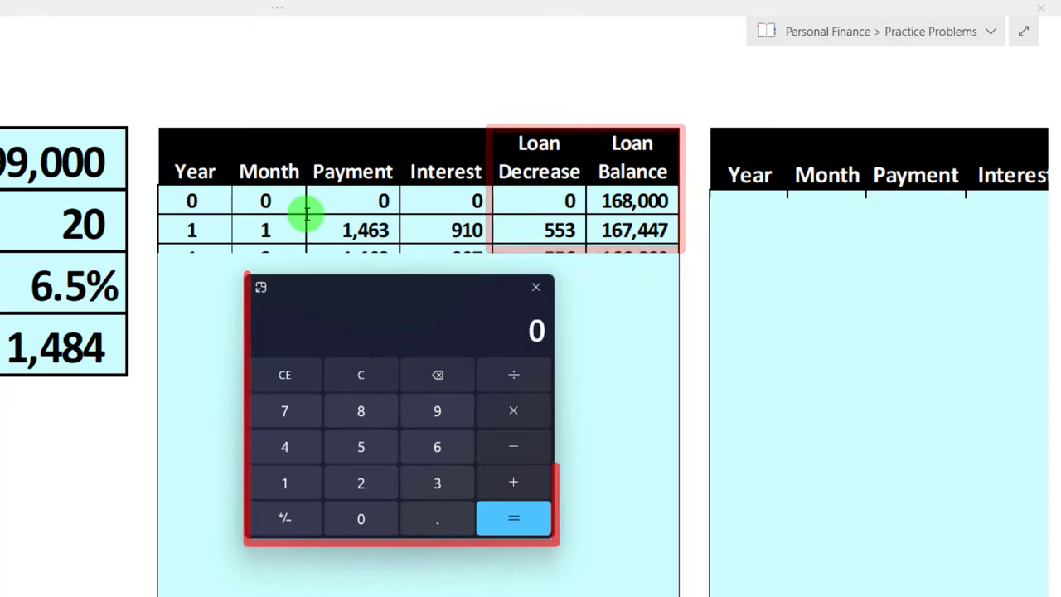
text(14)
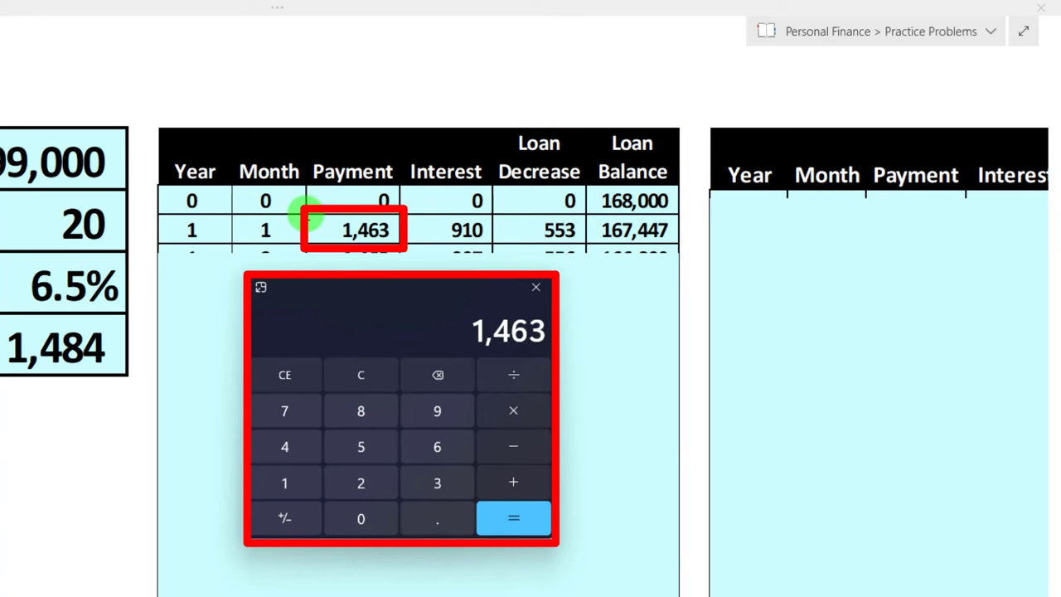
text(910)
key(Return)
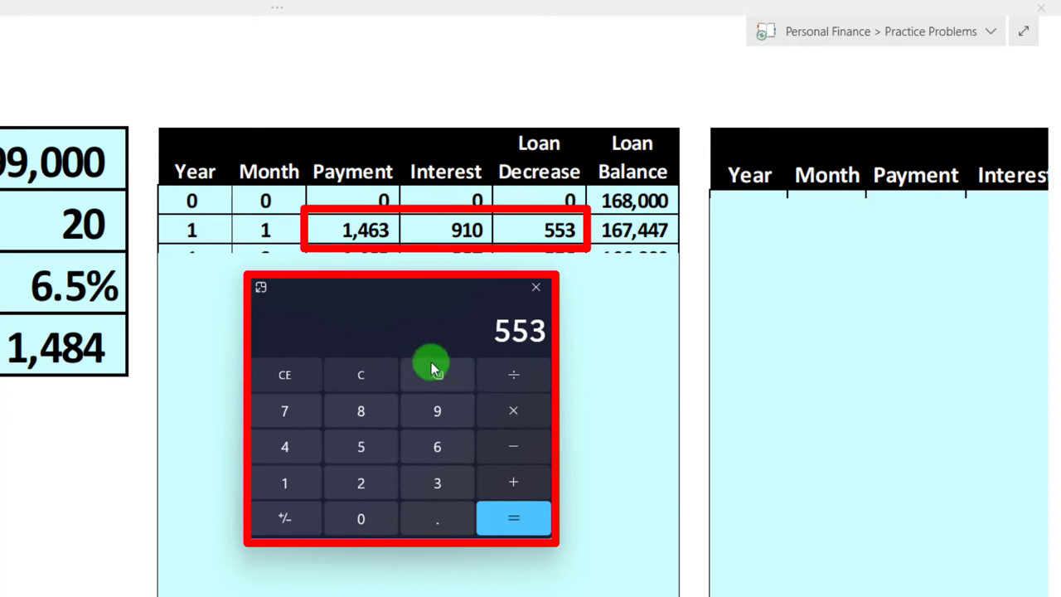
Calculate the first loan's balance after month 1 by subtracting the 553 loan decrease from 168,000.
click(369, 377)
text(168)
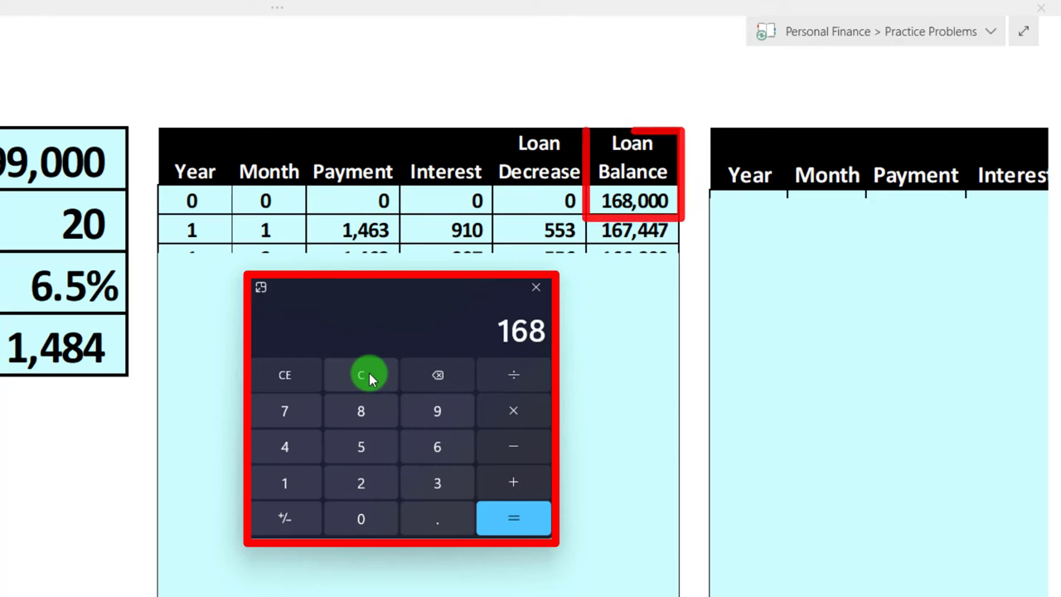
text(,000)
key(minus)
text(553)
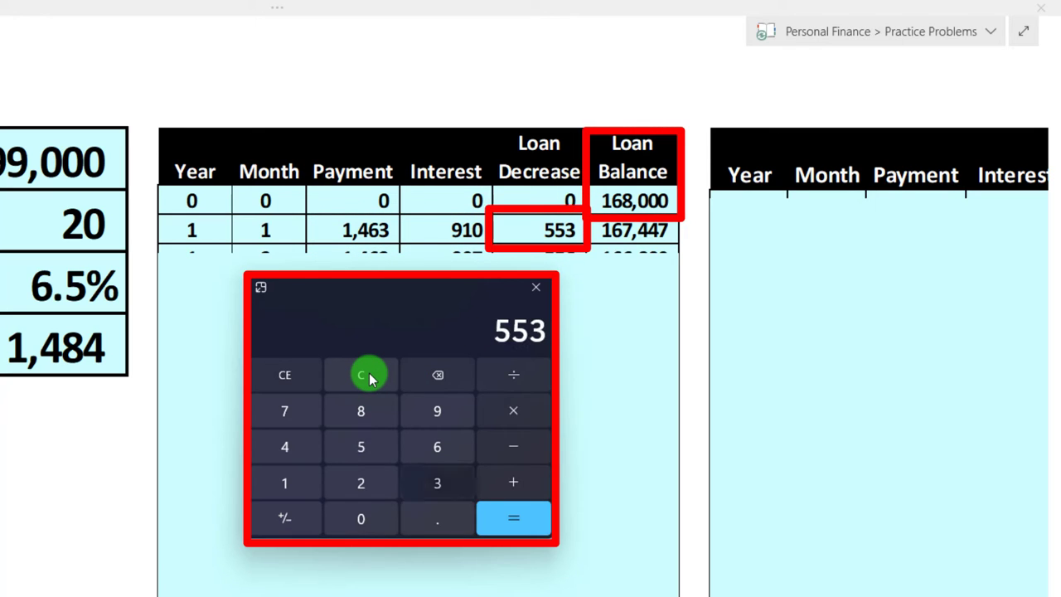
key(Return)
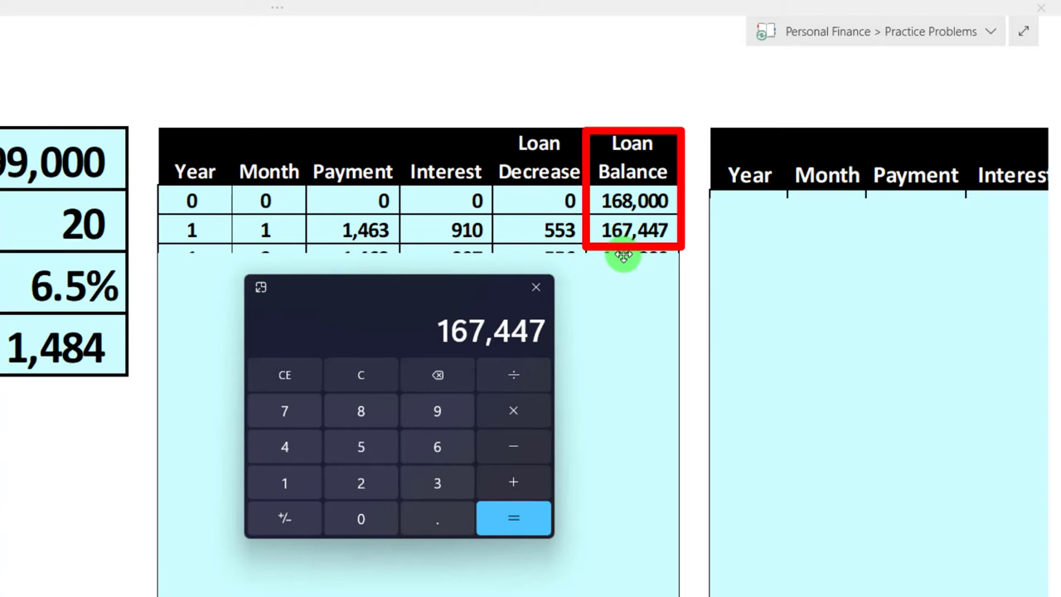
Move the Calculator aside, uncover the month 2 row of the first loan's amortization table, and place the Calculator just below it.
drag(513, 282, 0, 315)
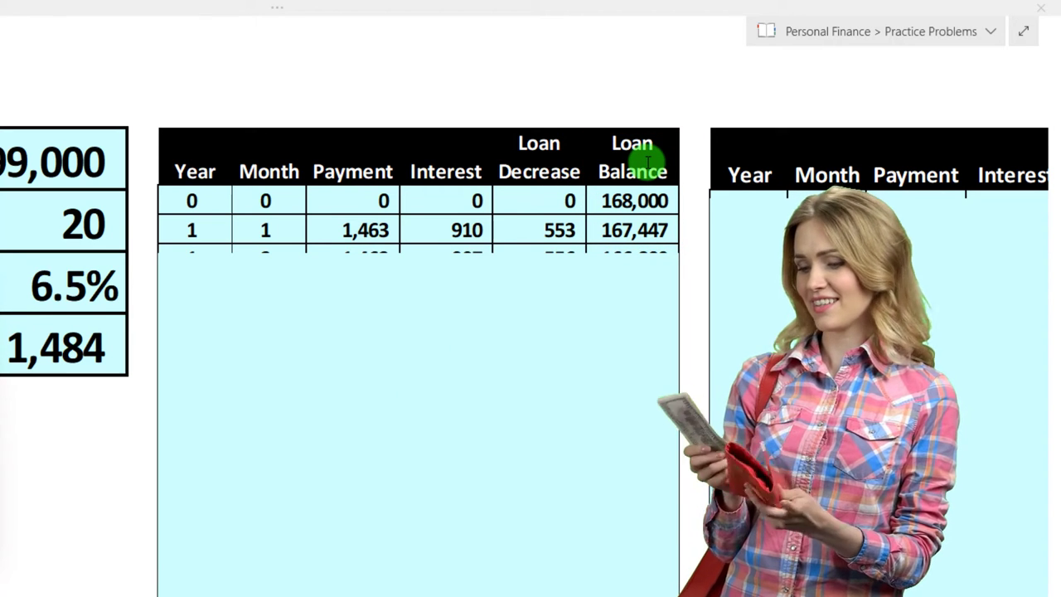
click(405, 272)
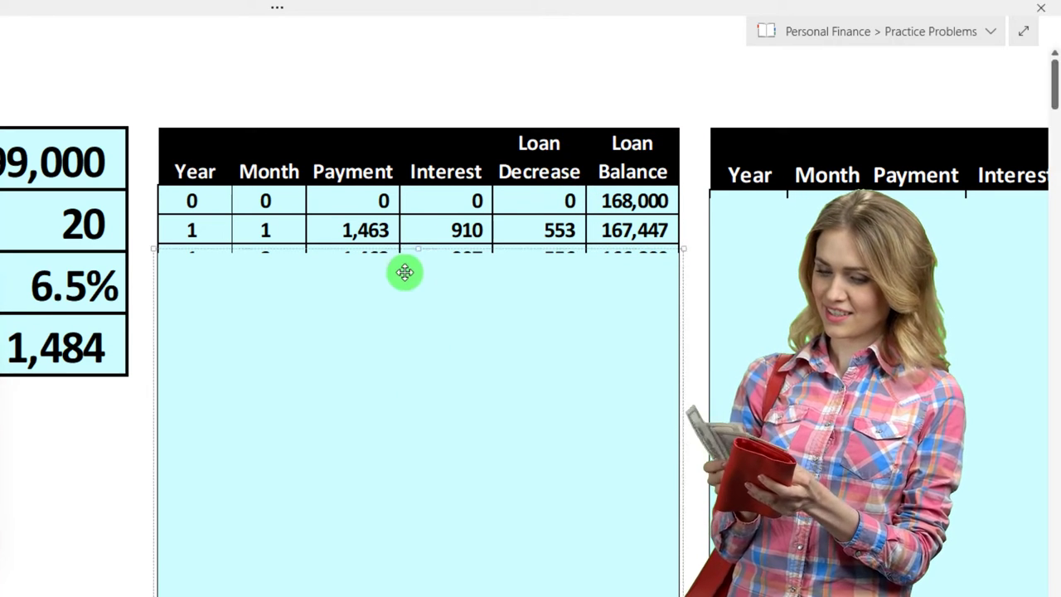
drag(418, 248, 417, 259)
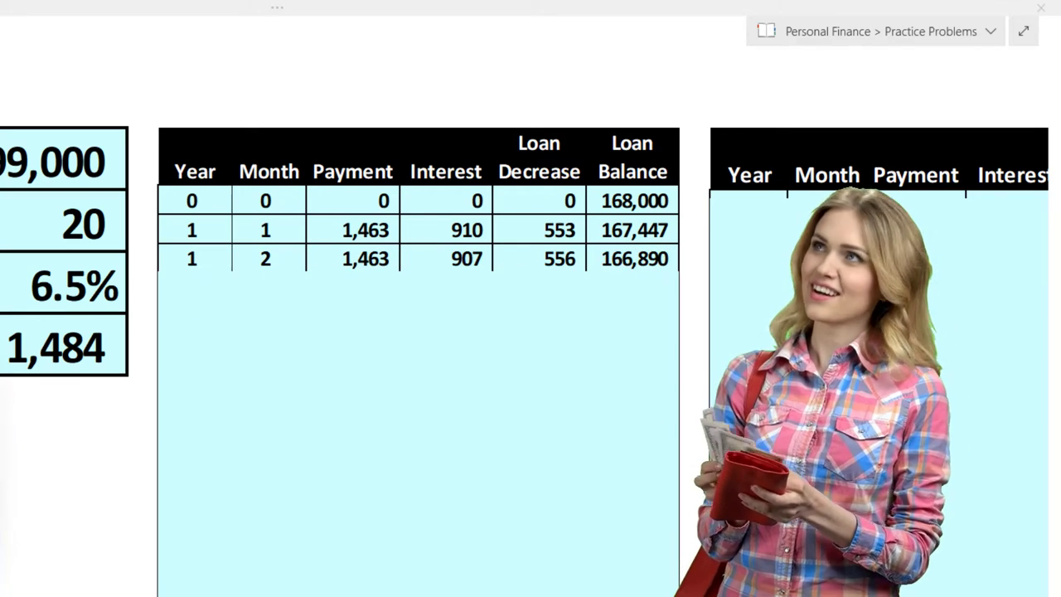
drag(635, 332, 525, 320)
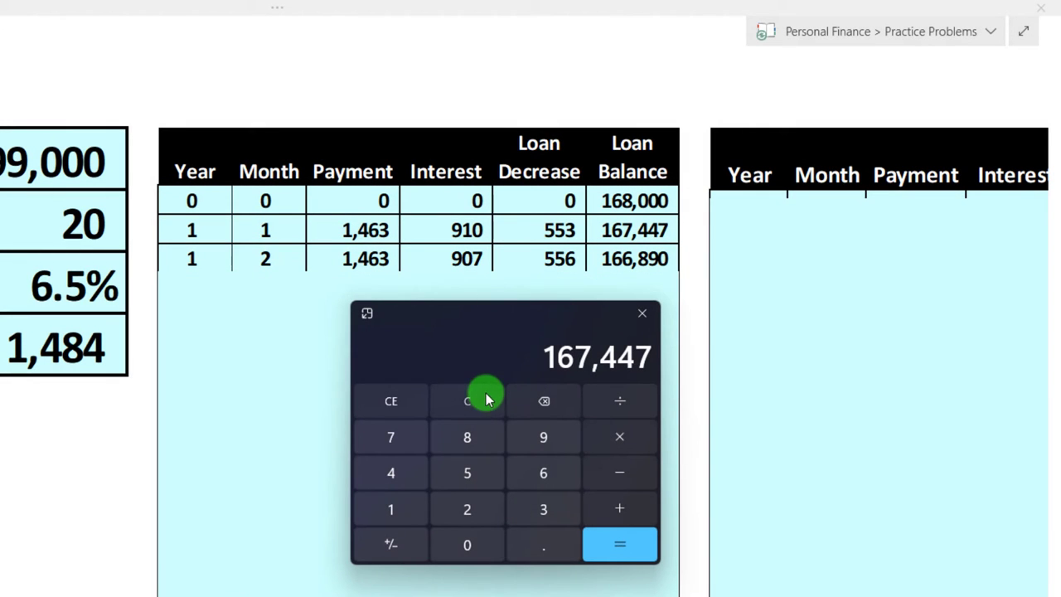
Calculate the first loan's month 2 interest by multiplying the 167,447 balance by 0.065 and dividing by 12.
click(487, 401)
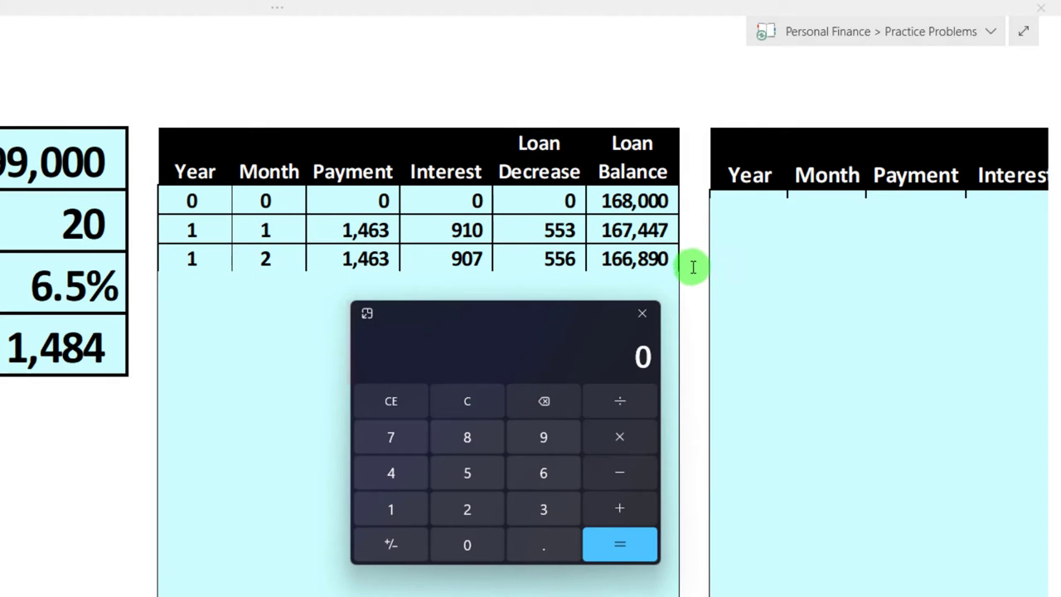
text(16)
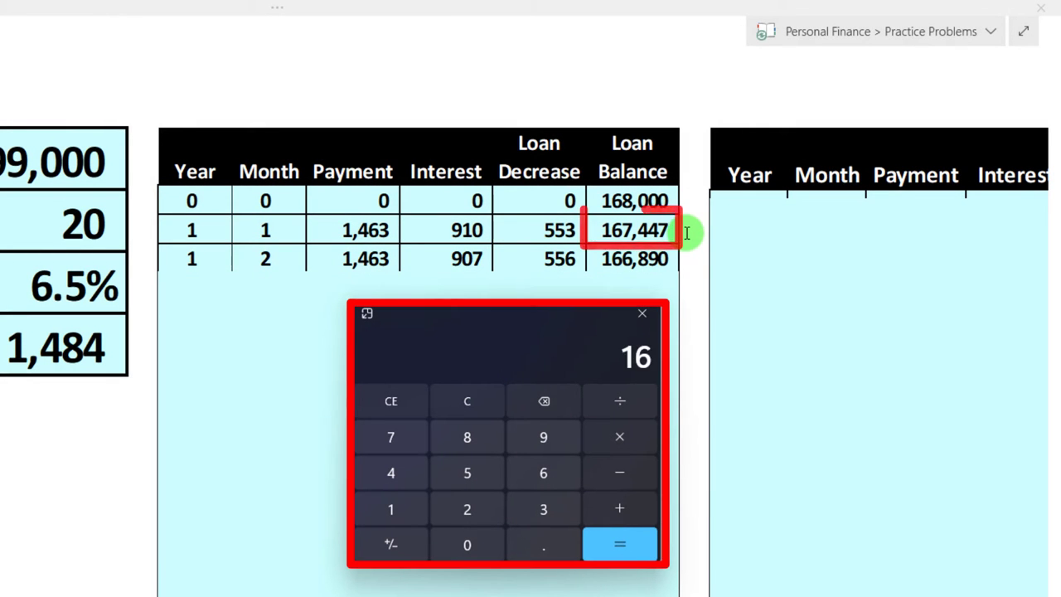
text(7,447)
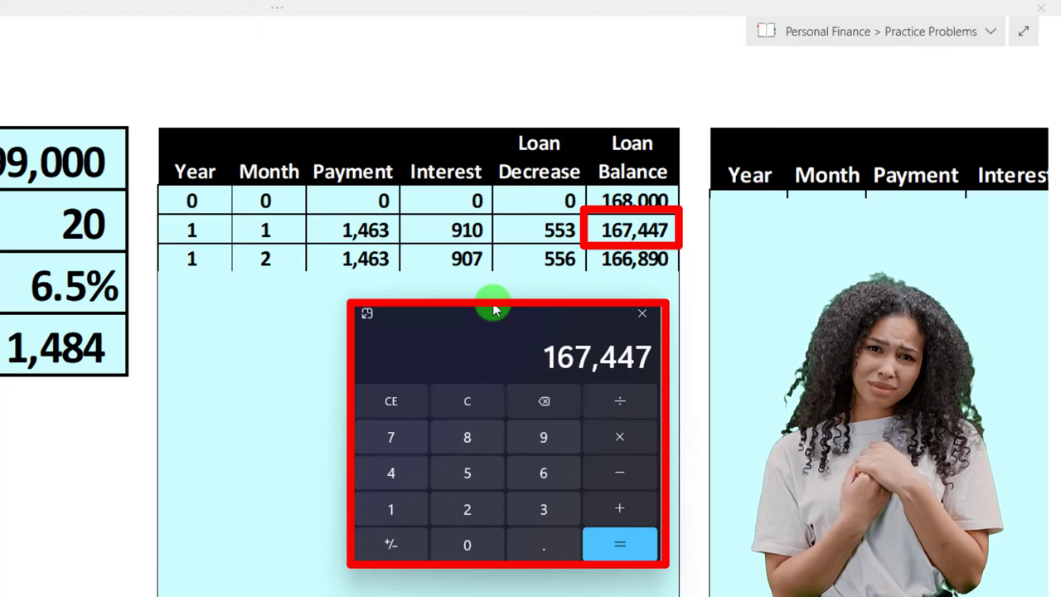
text(*0.065)
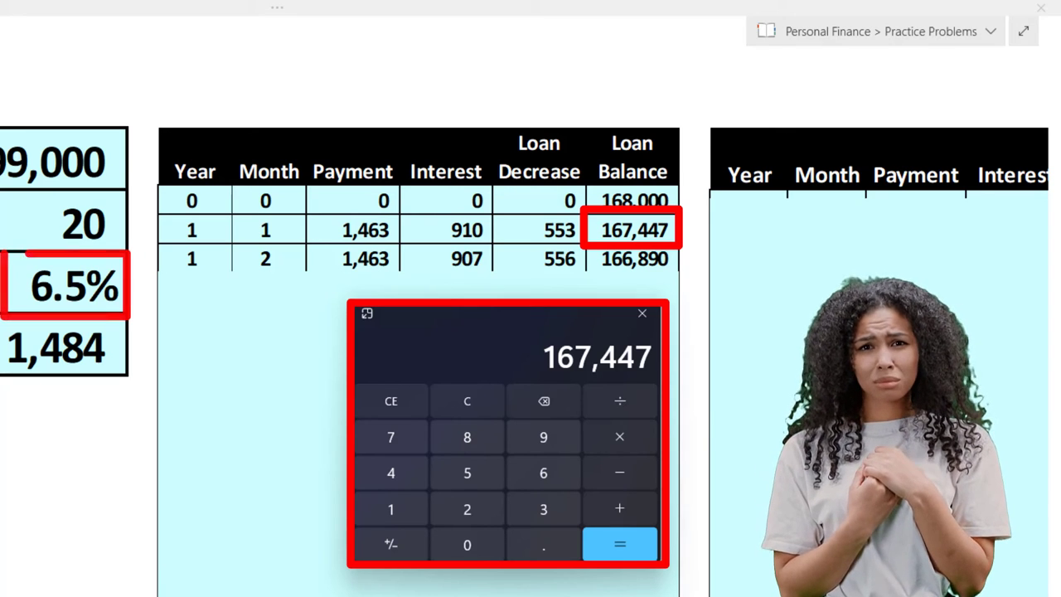
key(Return)
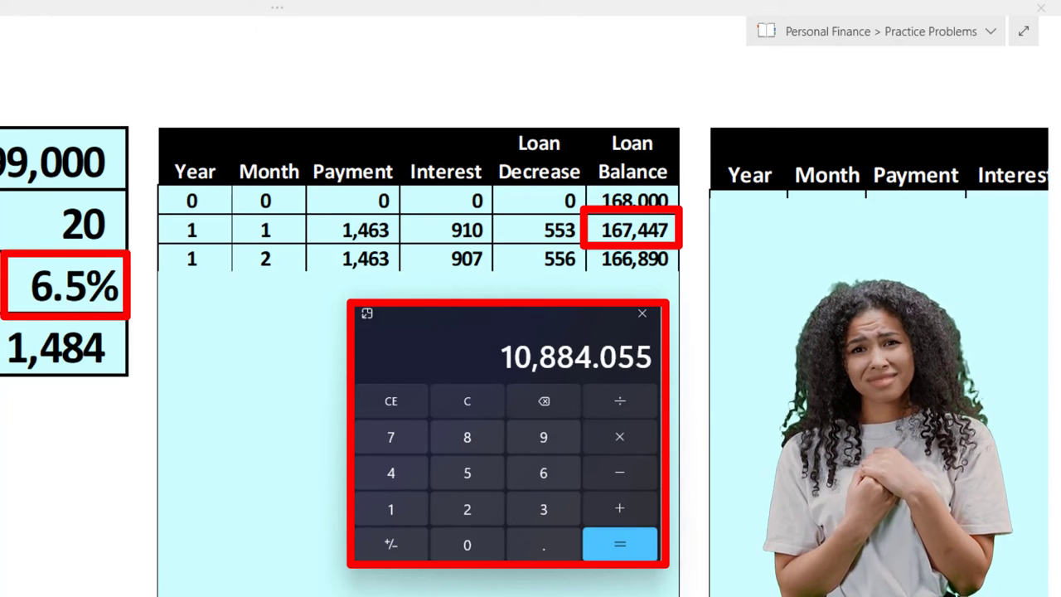
text(/12)
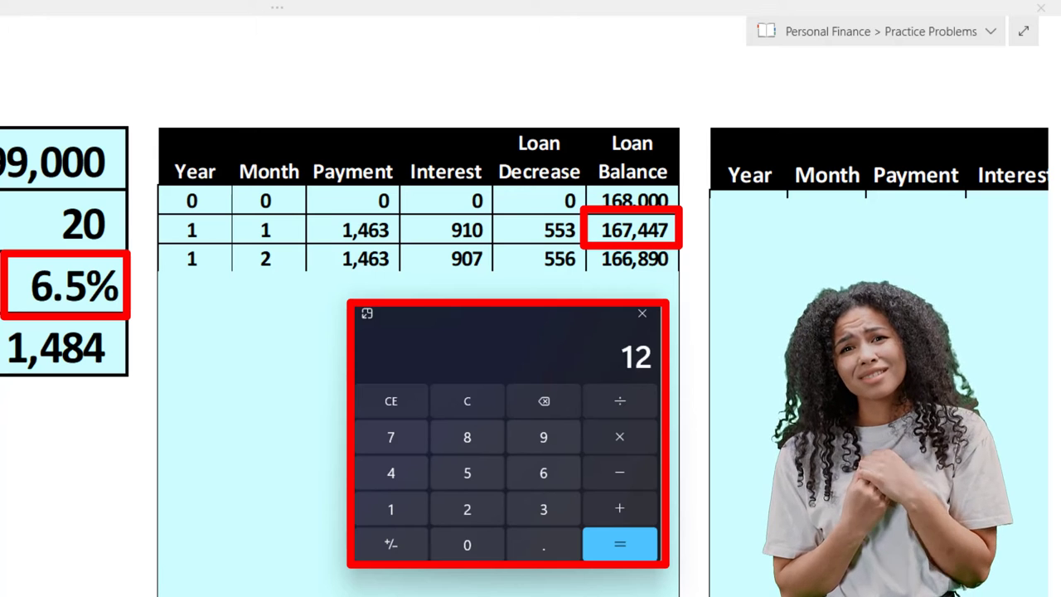
key(Return)
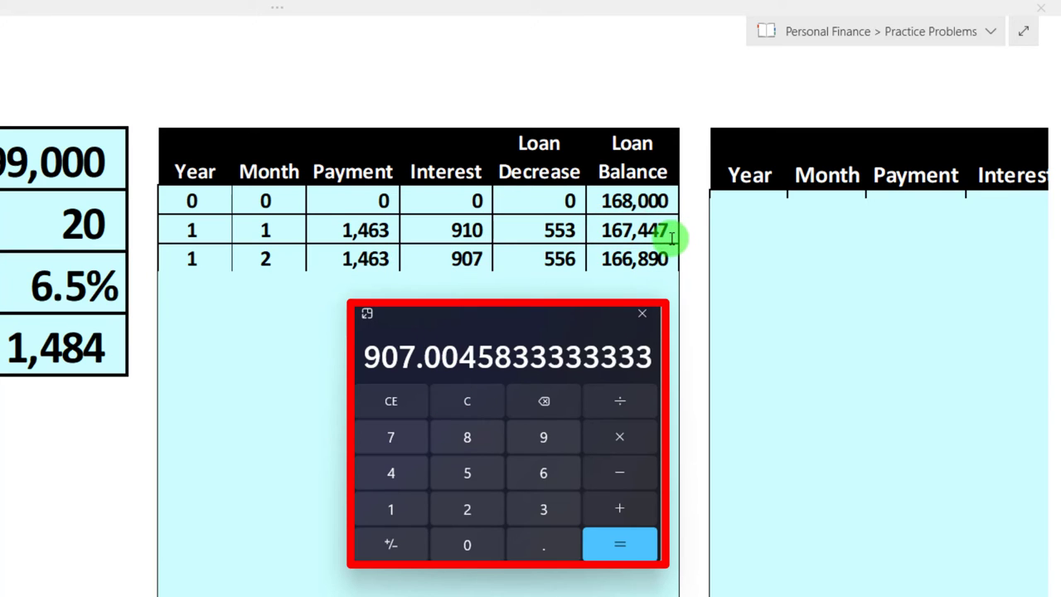
Clear the Calculator and work out the month 2 loan decrease by subtracting the 907 interest from the 1,463 payment.
click(492, 402)
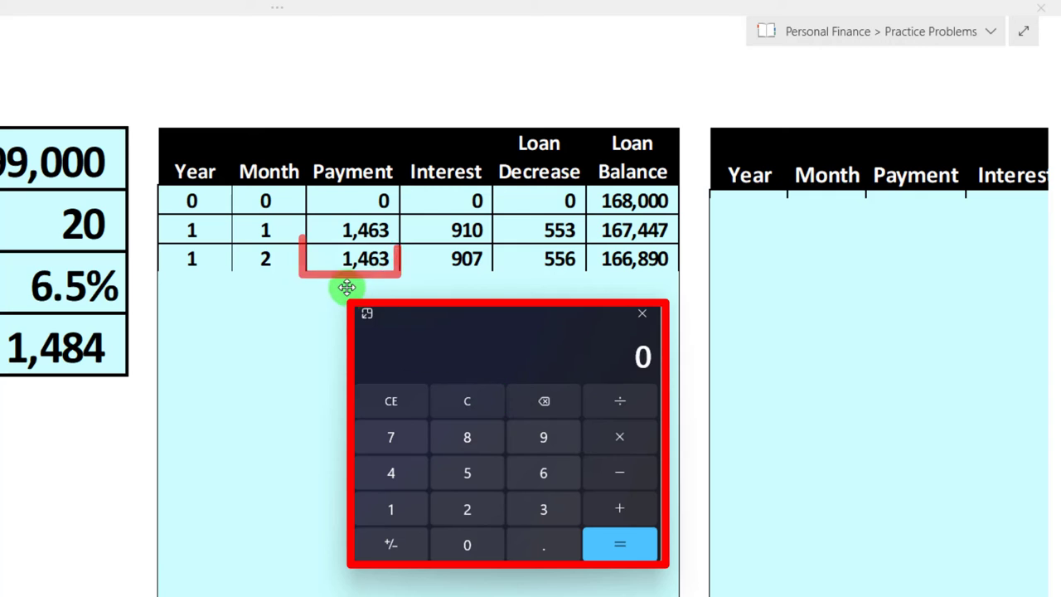
text(1463)
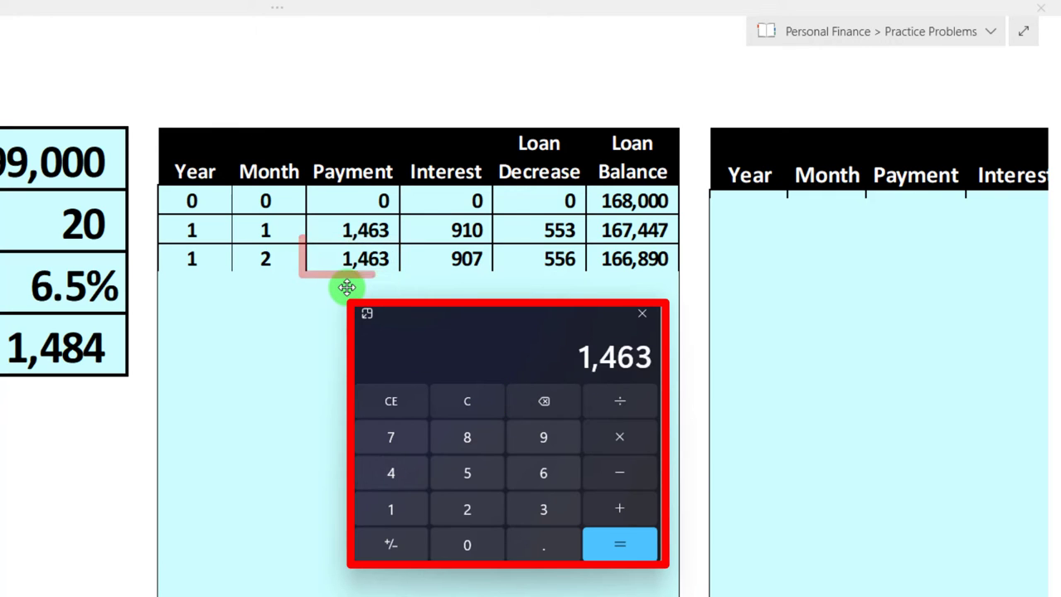
text(7)
key(Return)
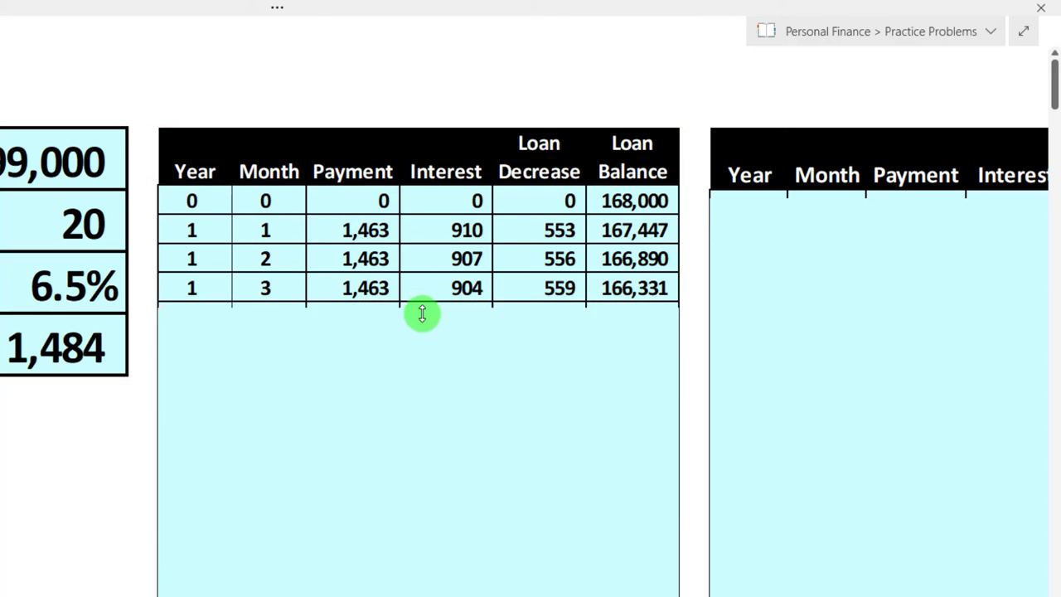
Uncover the remaining rows of the first loan's amortization table from month 4 onward.
drag(422, 349, 423, 393)
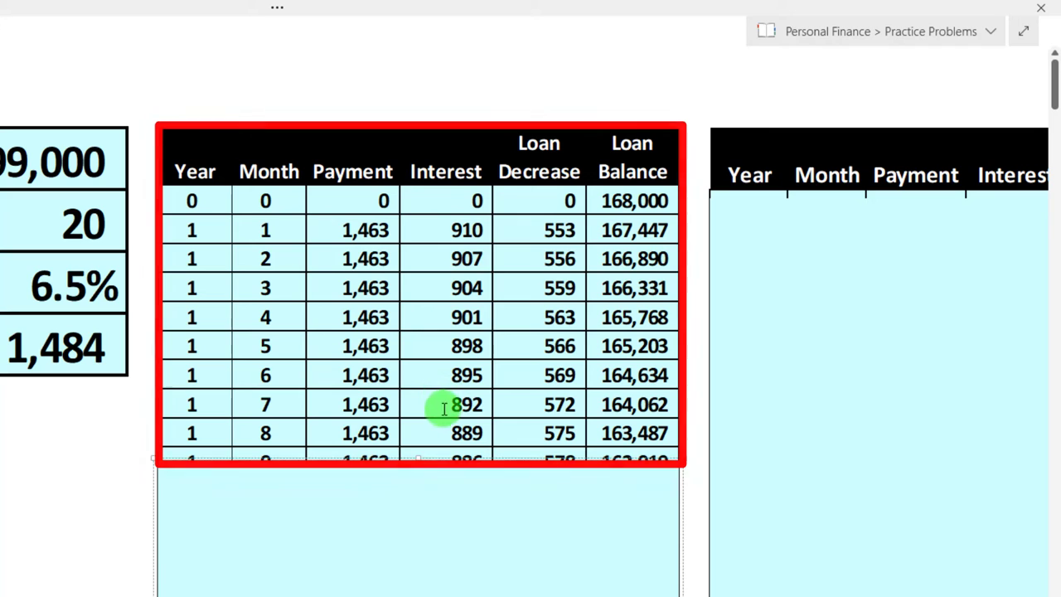
drag(419, 458, 422, 518)
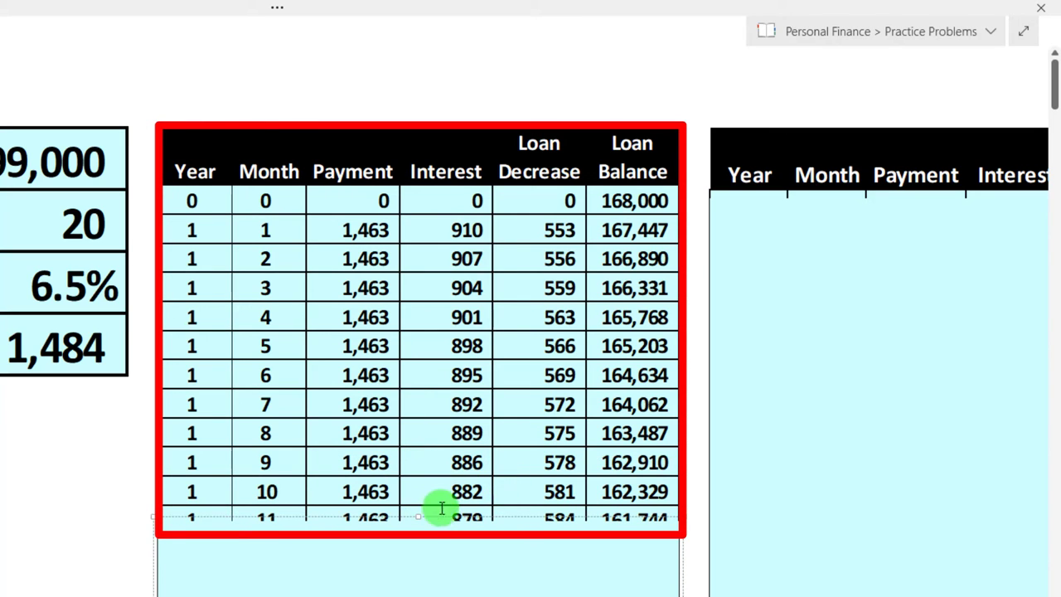
drag(422, 519, 419, 593)
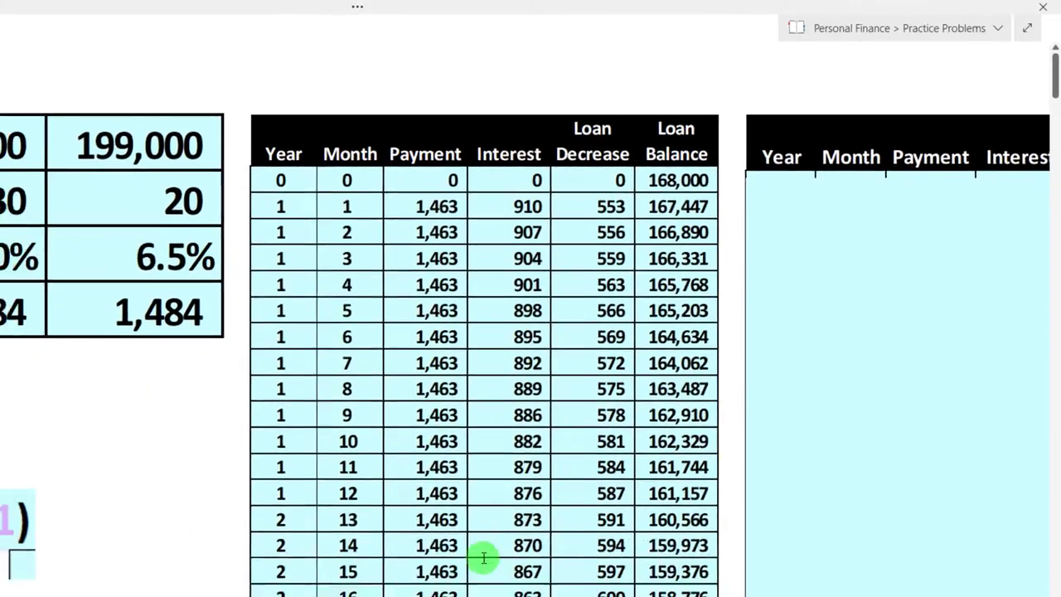
Examine the first loan's amortization table down to the month 180 payoff row, then return to its first rows.
scroll(483, 558, down, 10)
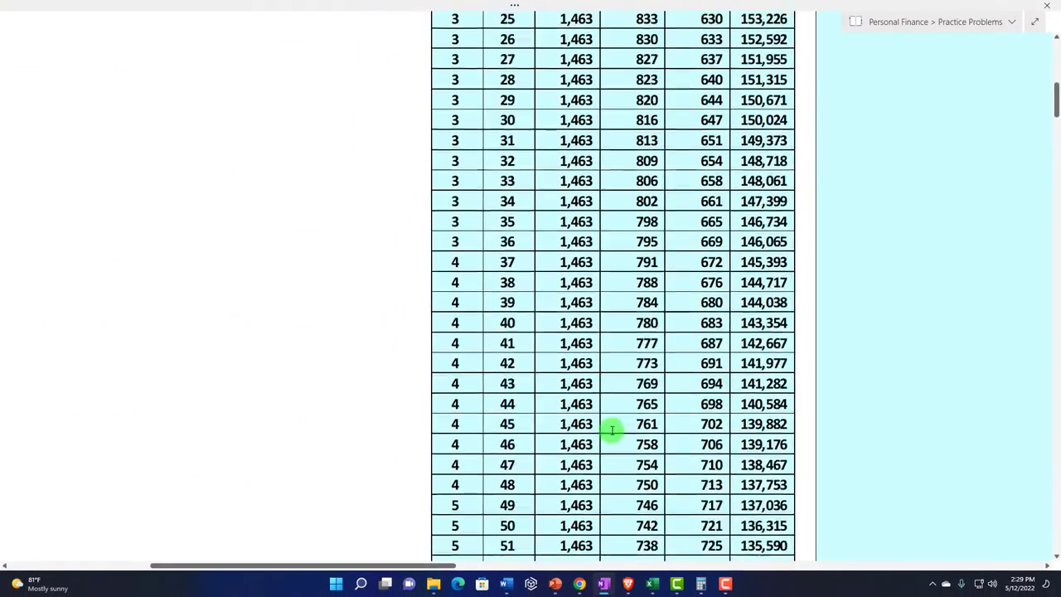
scroll(612, 429, down, 15)
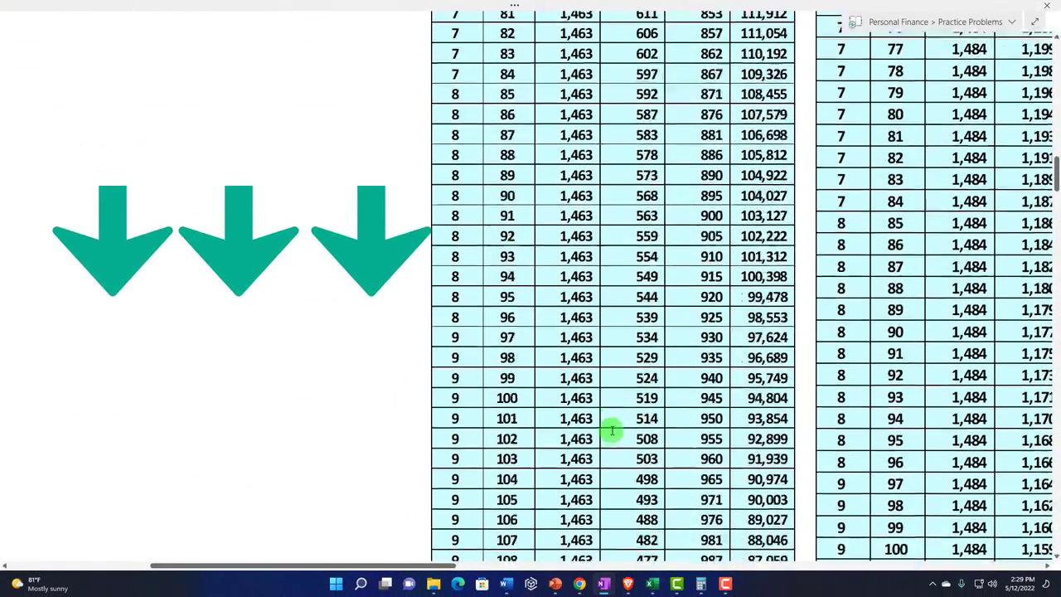
scroll(612, 429, down, 15)
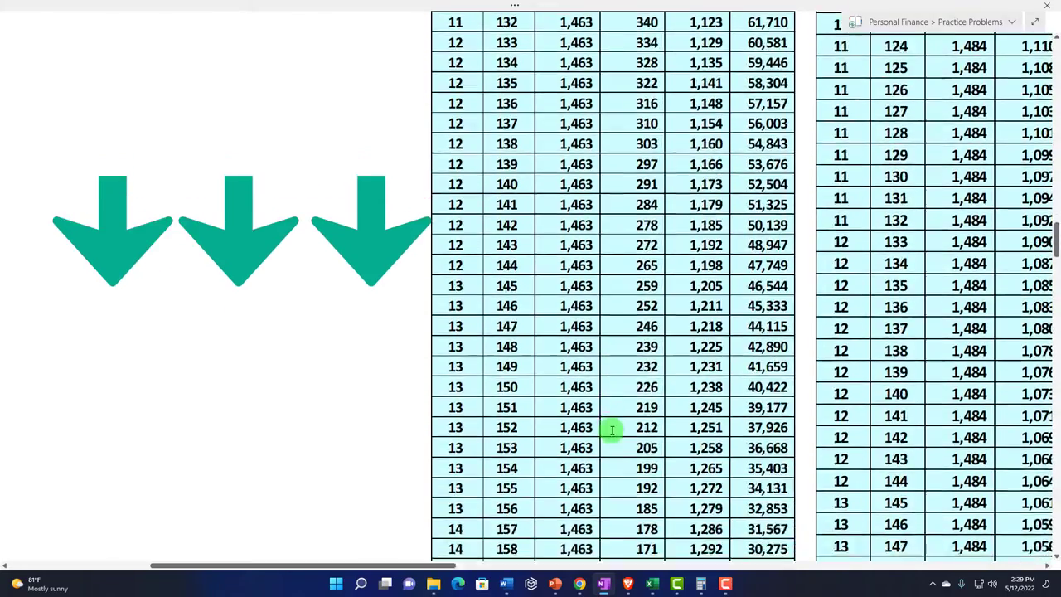
scroll(612, 430, down, 6)
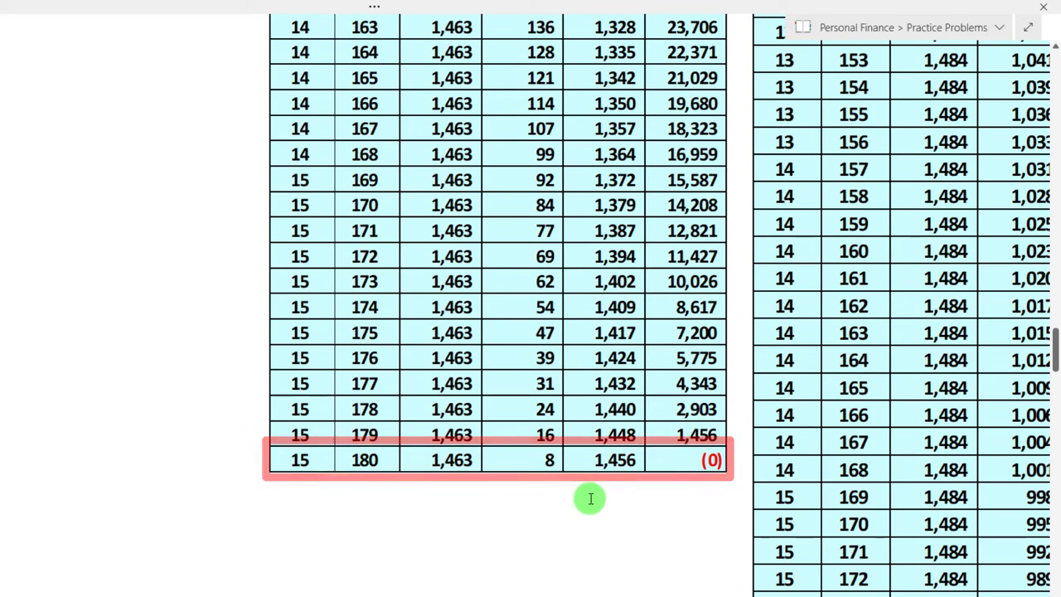
scroll(590, 498, up, 15)
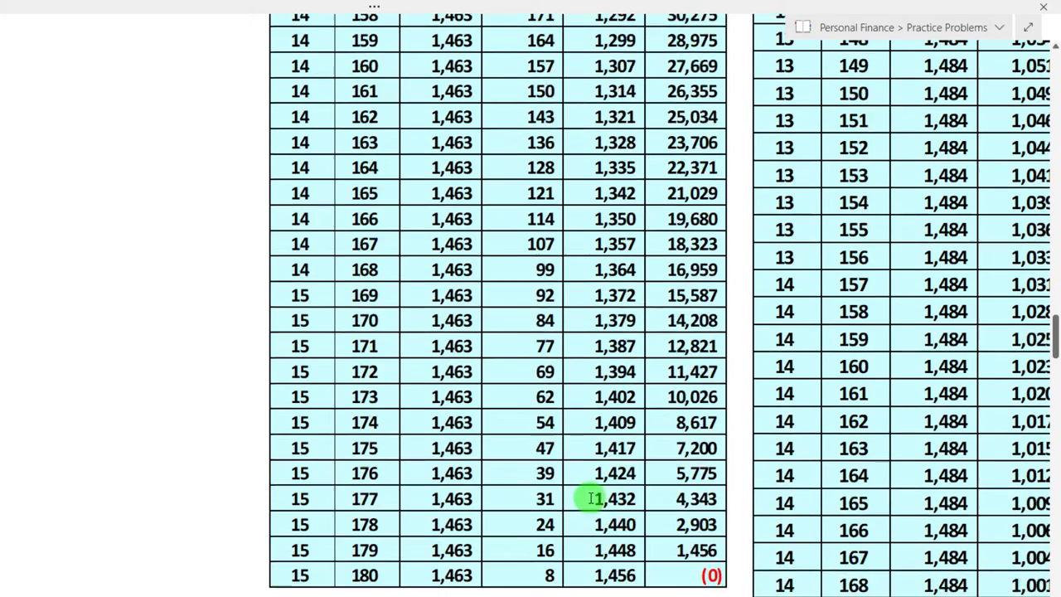
scroll(591, 496, up, 15)
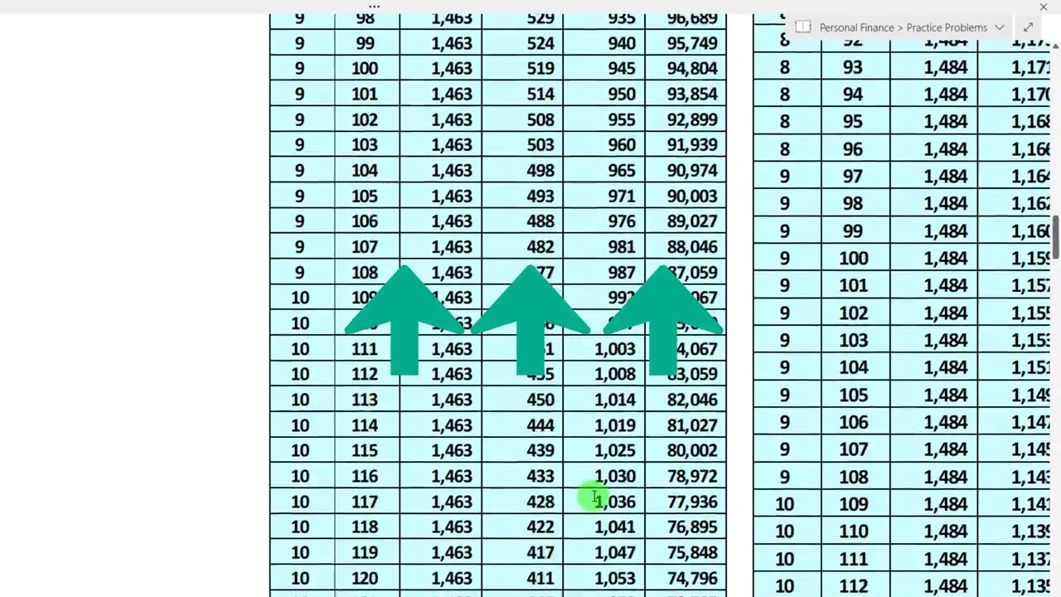
scroll(597, 491, up, 15)
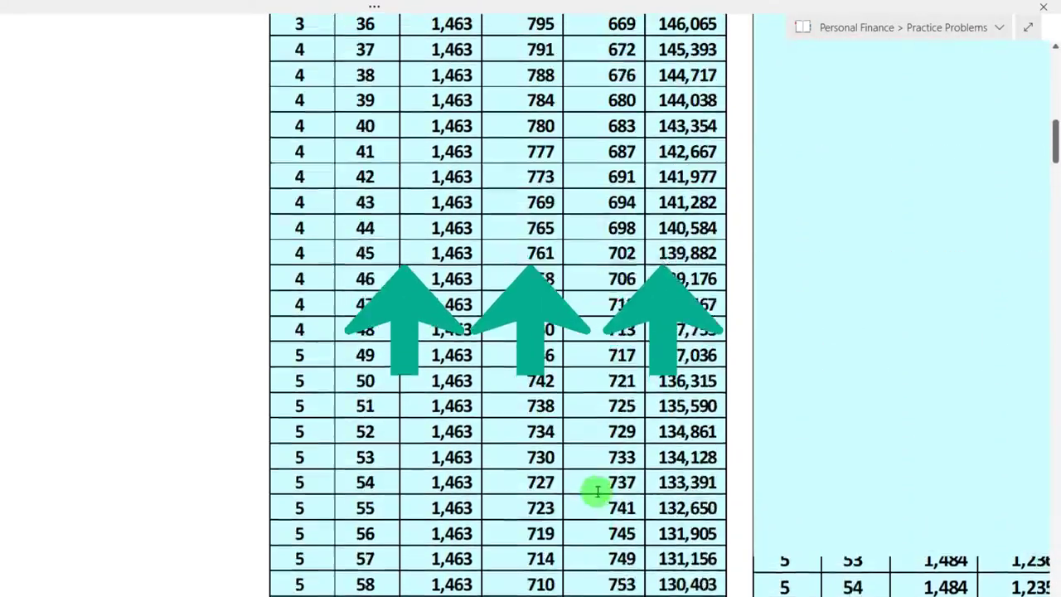
scroll(597, 491, up, 3)
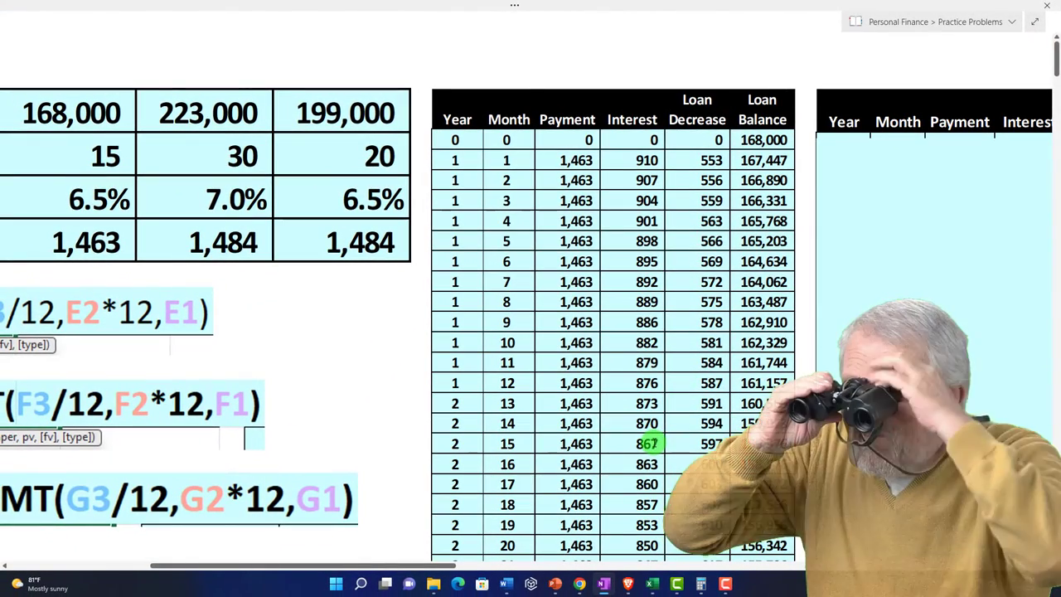
Bring the neighbouring amortization tables into view and examine how the first loan's months are grouped into years 1, 2 and 3.
drag(406, 569, 499, 553)
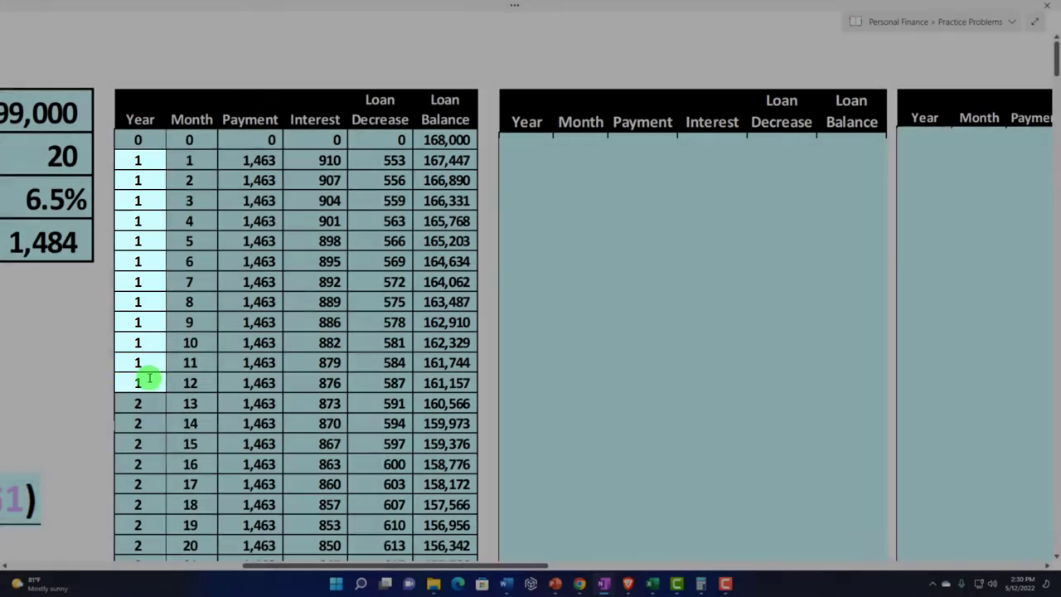
scroll(137, 377, down, 2)
scroll(147, 351, down, 1)
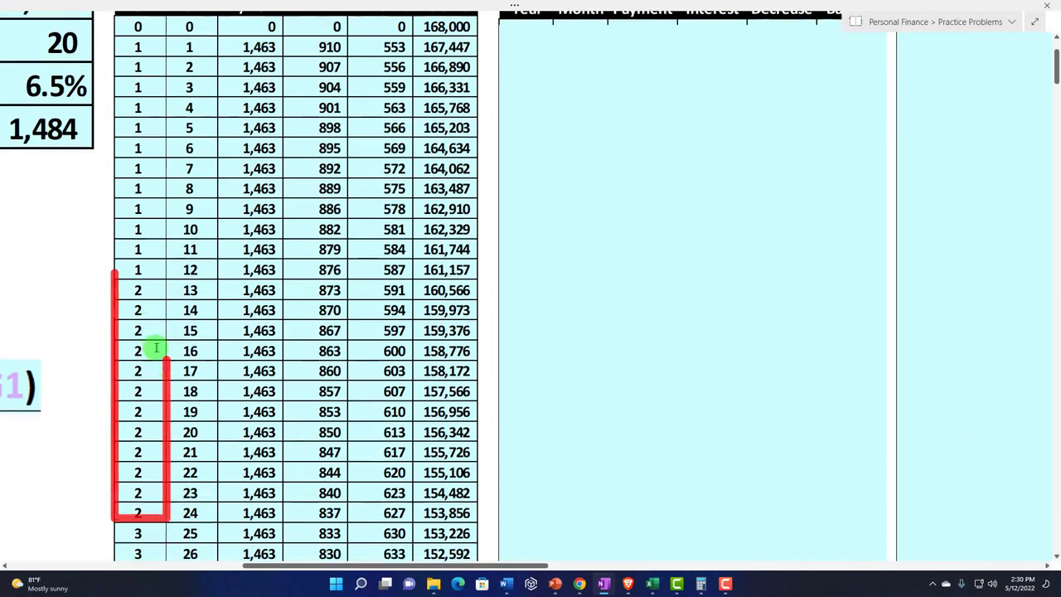
scroll(153, 508, down, 4)
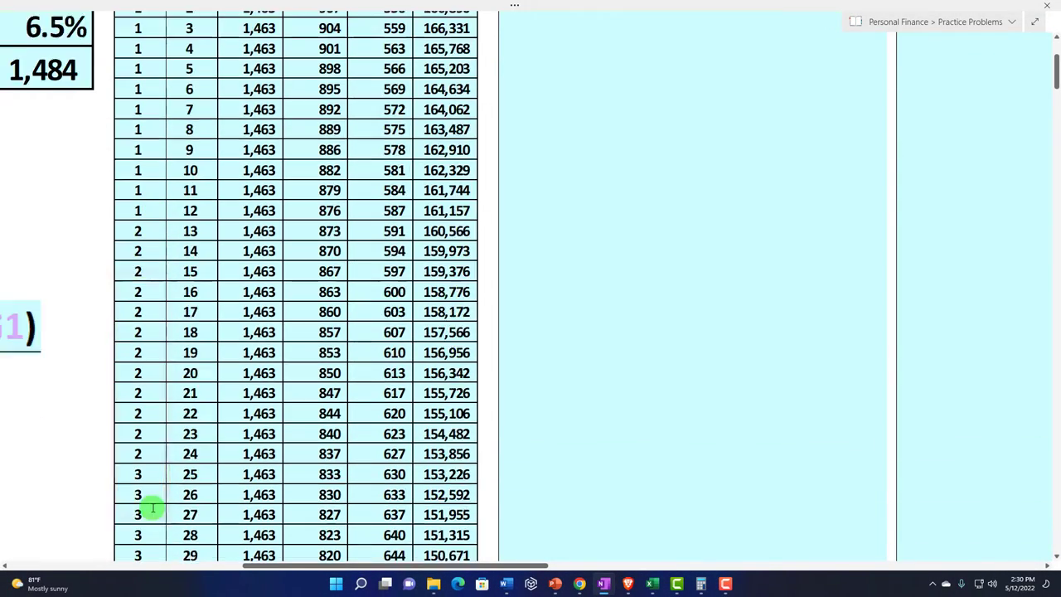
Dismiss the Calculator and uncover the year 1 row of the first loan's yearly amortization summary.
scroll(152, 507, up, 6)
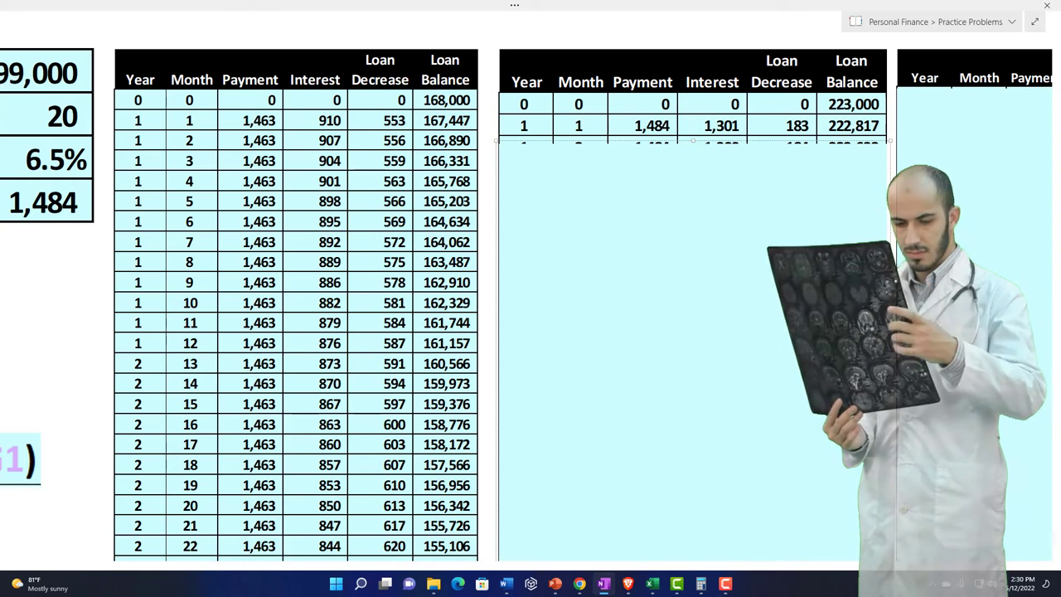
drag(770, 202, 543, 212)
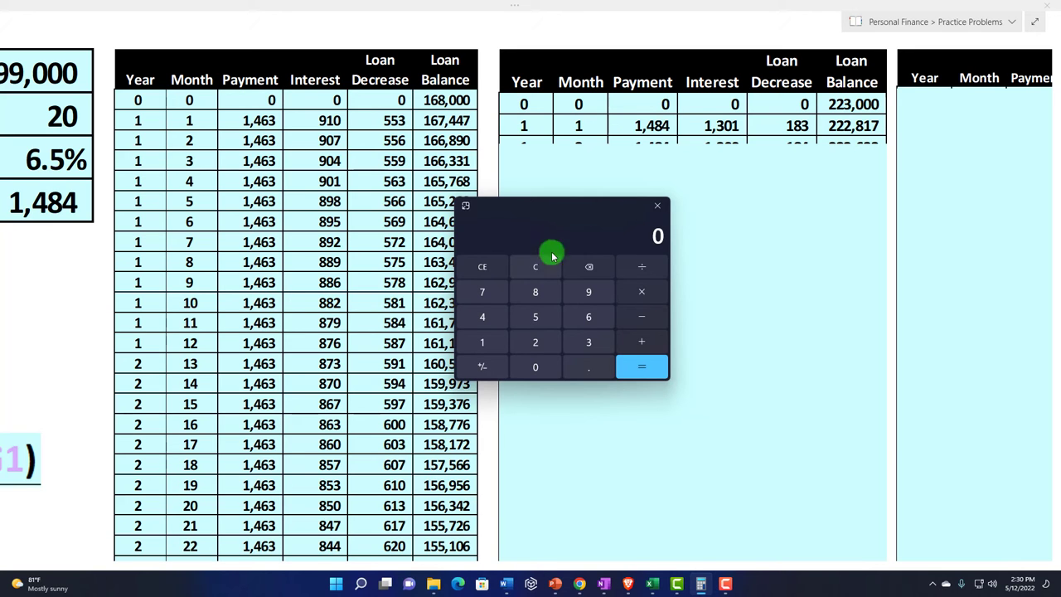
click(657, 206)
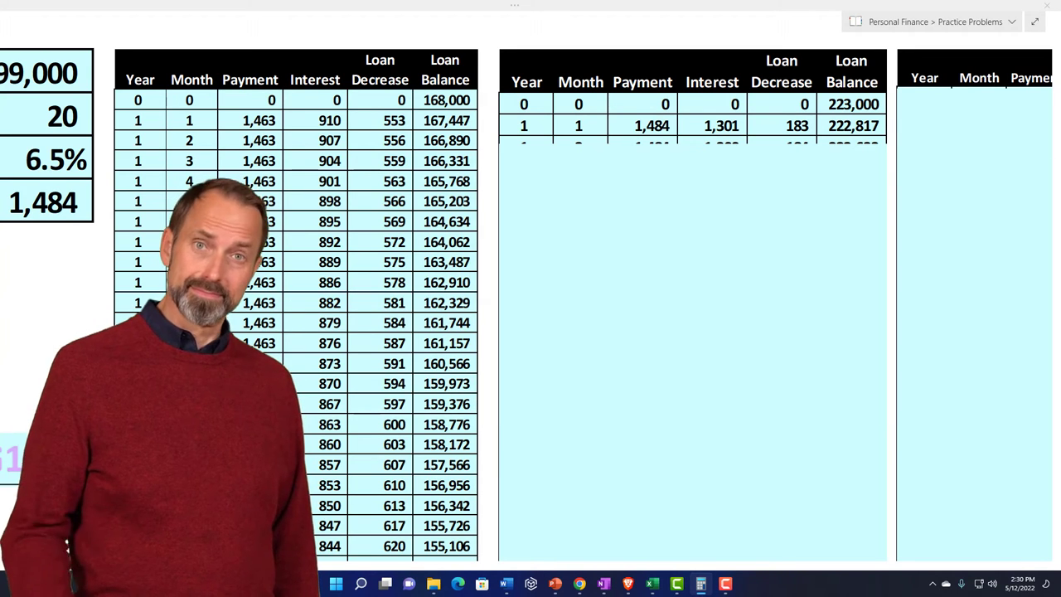
scroll(531, 307, right, 10)
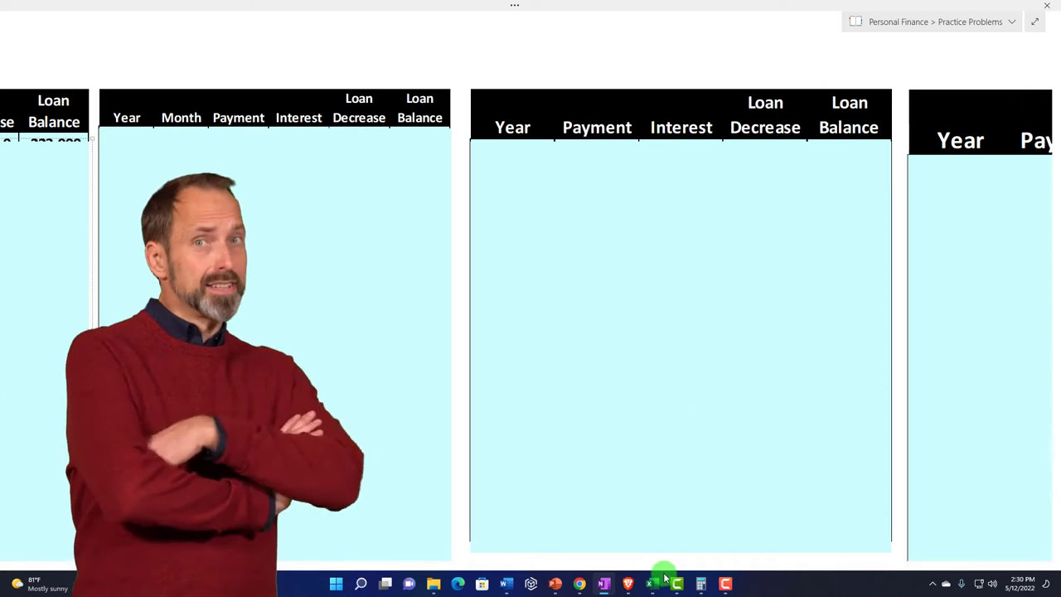
drag(658, 561, 670, 561)
click(634, 237)
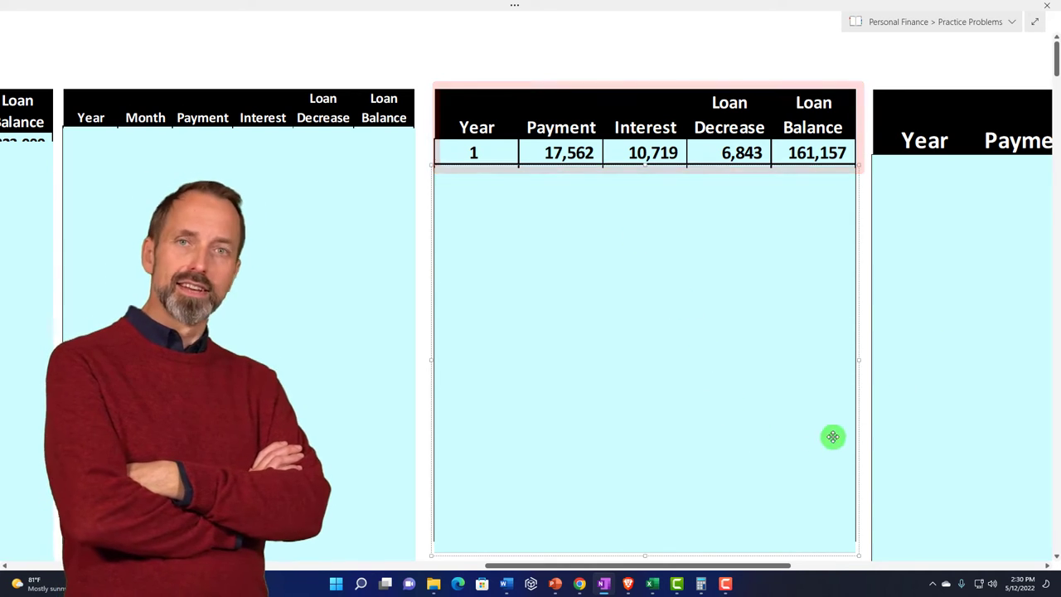
Work out the first loan's yearly payment total in the Calculator by multiplying the 1,463 monthly payment by 12.
drag(748, 569, 533, 574)
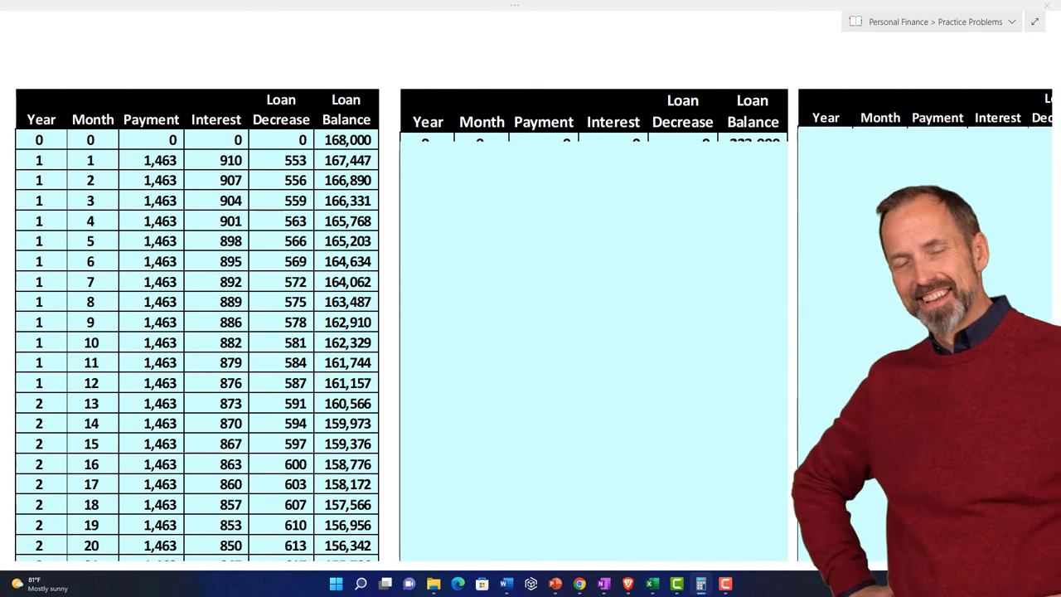
click(701, 584)
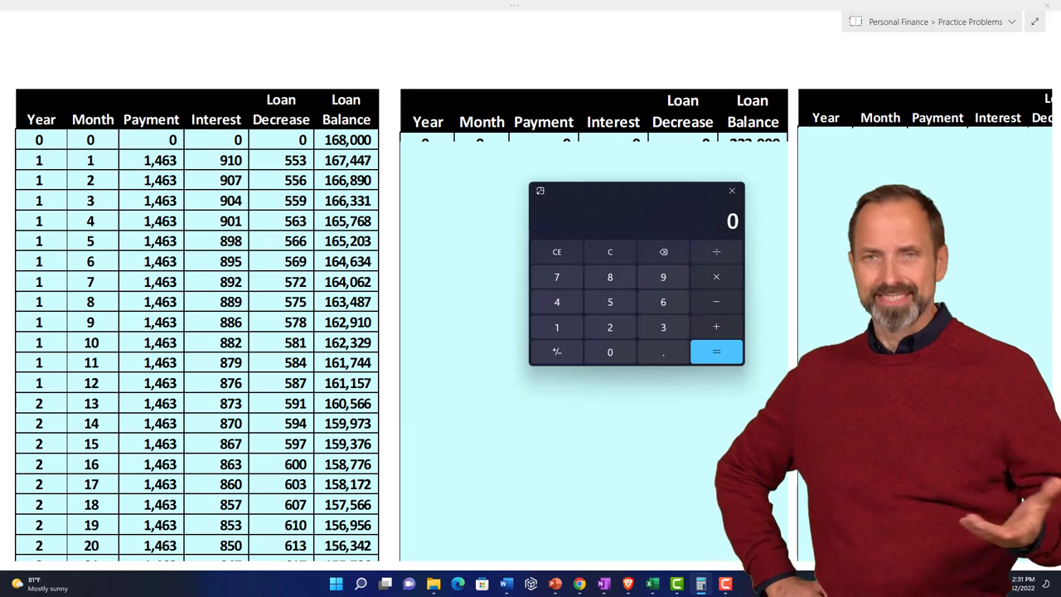
click(634, 260)
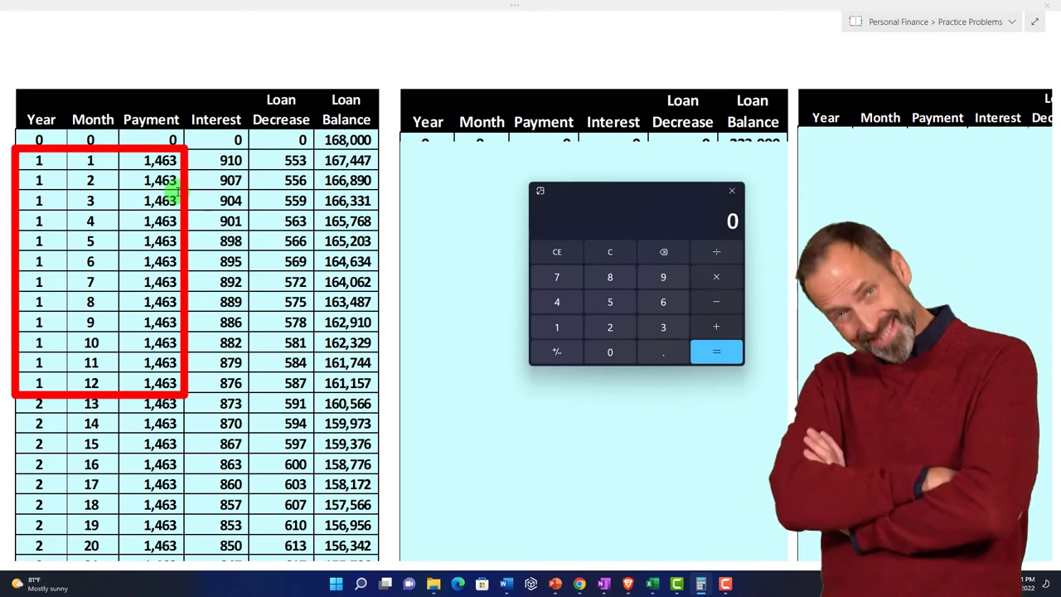
text(1463)
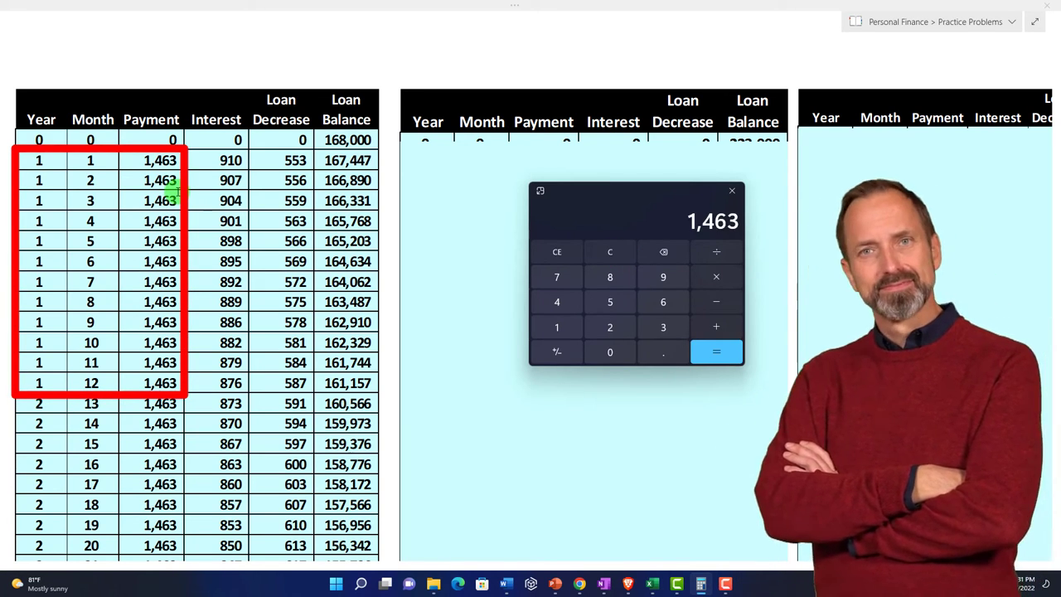
text(*12=)
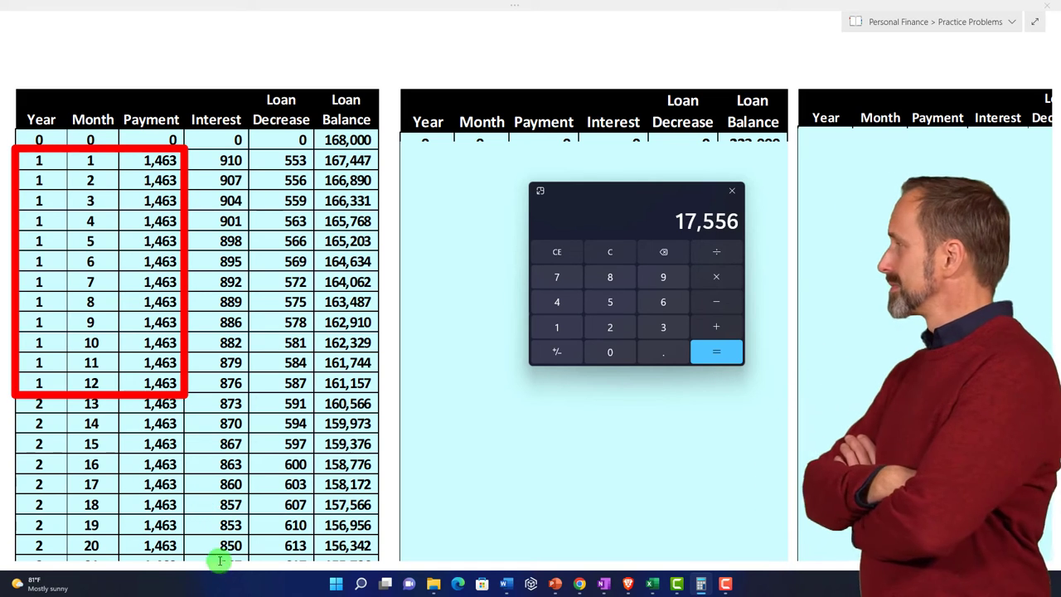
Compare the calculated yearly payment with the year 1 summary row, then examine the first loan's monthly interest column.
click(390, 524)
drag(356, 565, 518, 563)
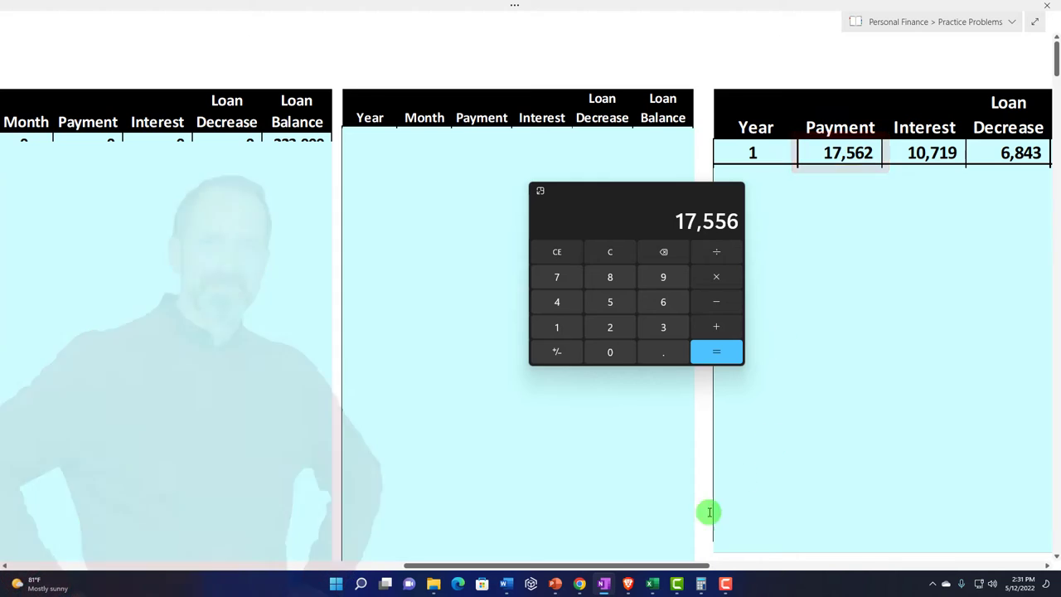
drag(625, 566, 482, 568)
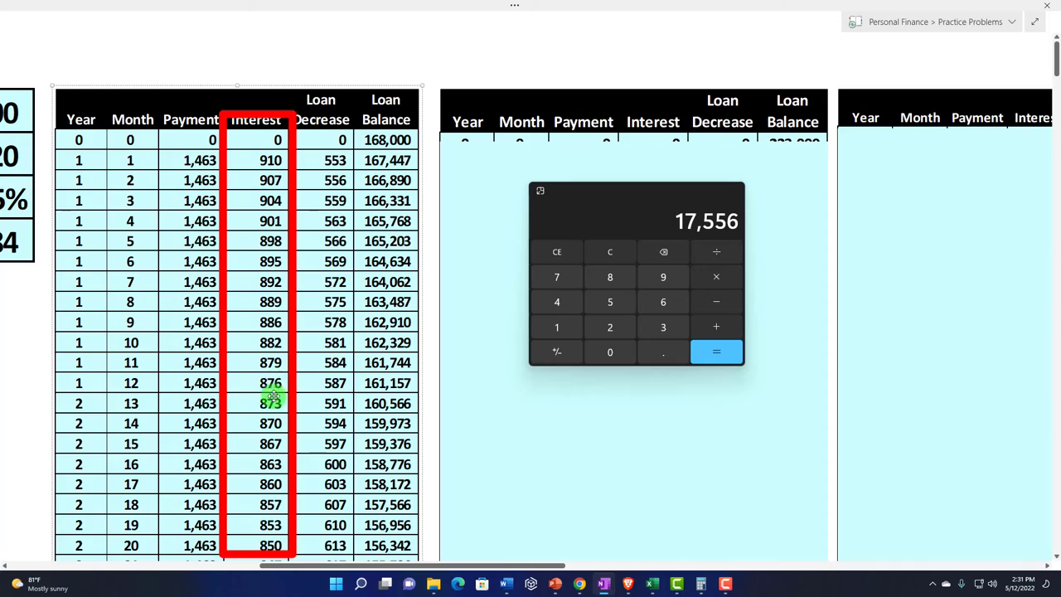
Switch to Chrome and examine the first loan's payment results and amortization schedule in the online loan calculator.
click(577, 586)
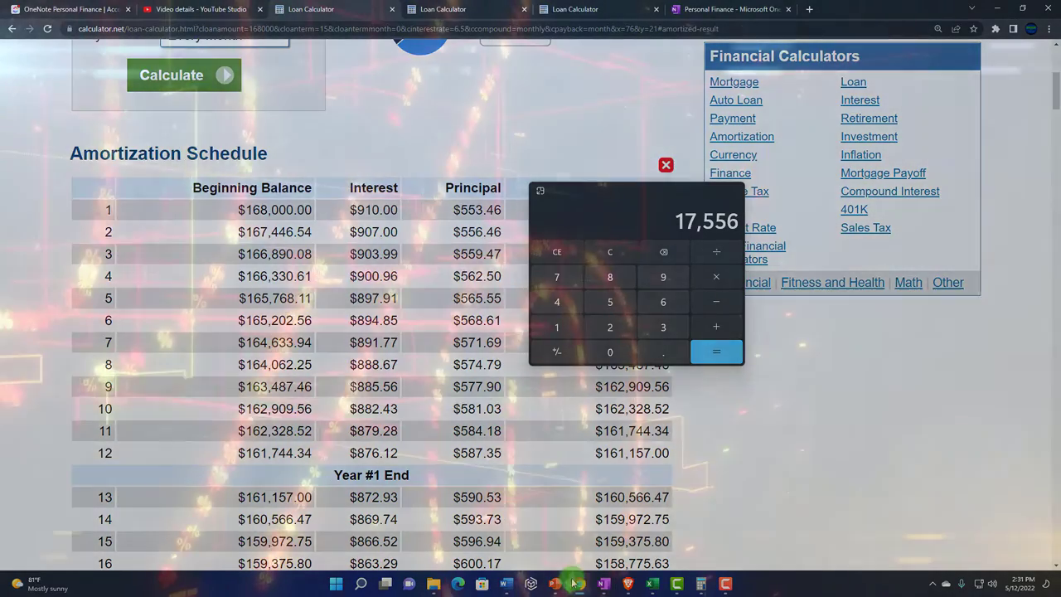
scroll(302, 355, up, 3)
scroll(302, 355, up, 1)
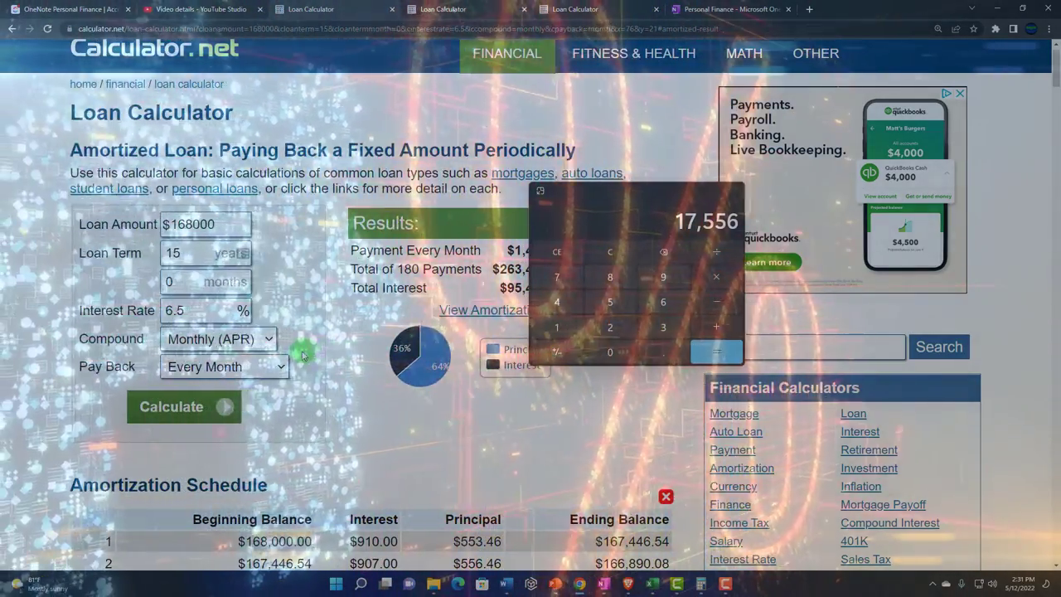
scroll(302, 355, down, 2)
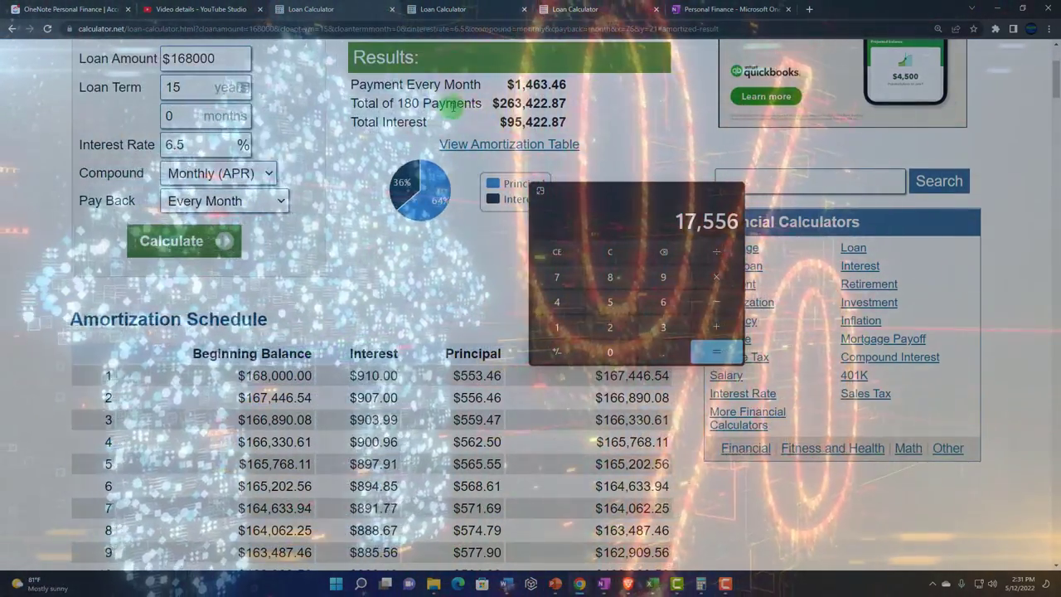
Return to OneNote and compare the first loan's monthly loan decrease column with the totals in the year 1 summary row.
click(653, 584)
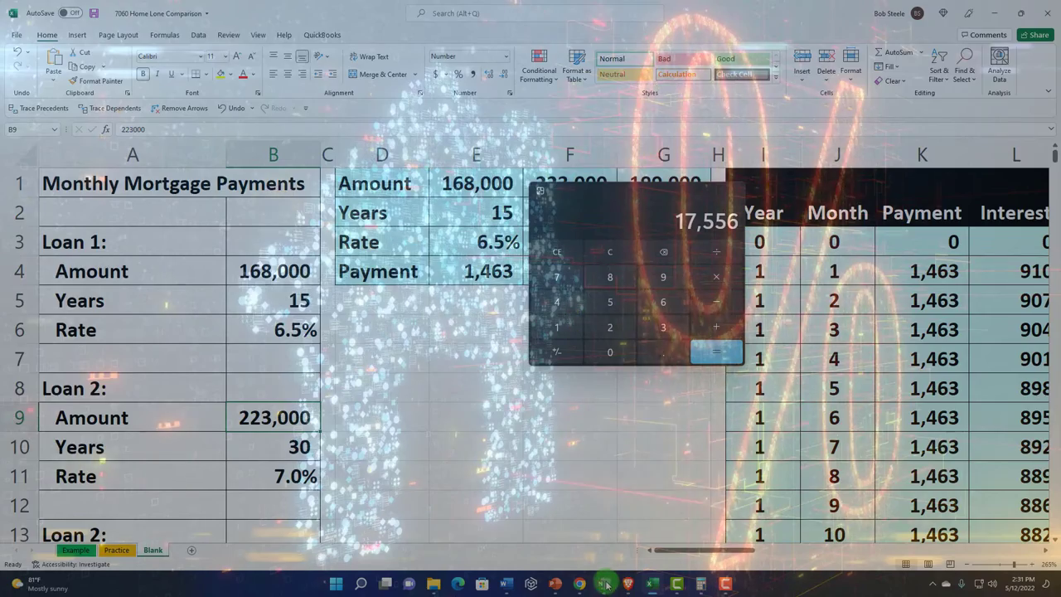
click(606, 583)
drag(547, 565, 744, 568)
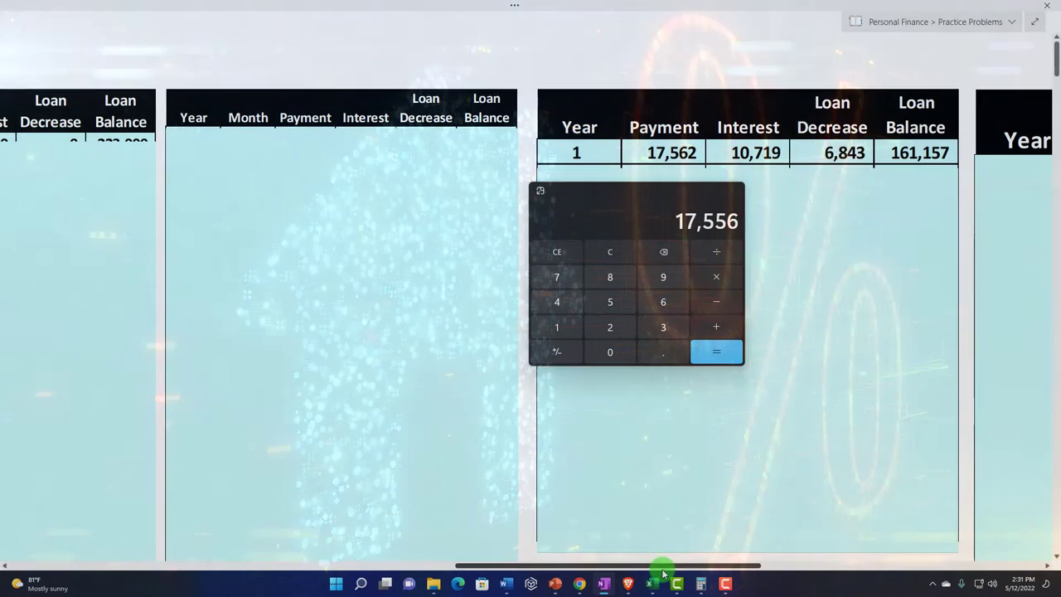
drag(666, 567, 486, 560)
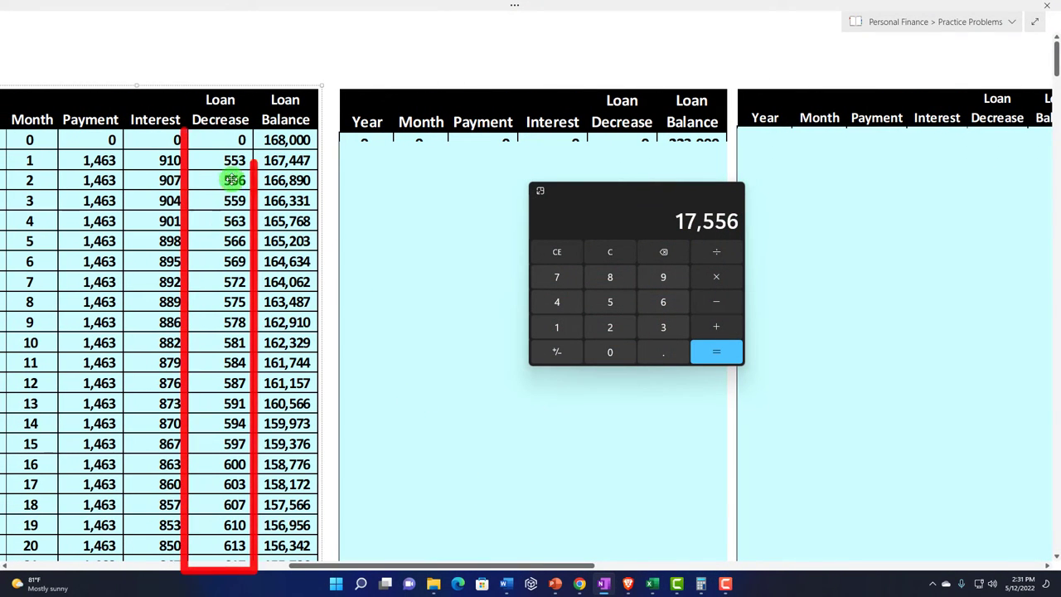
drag(479, 567, 652, 560)
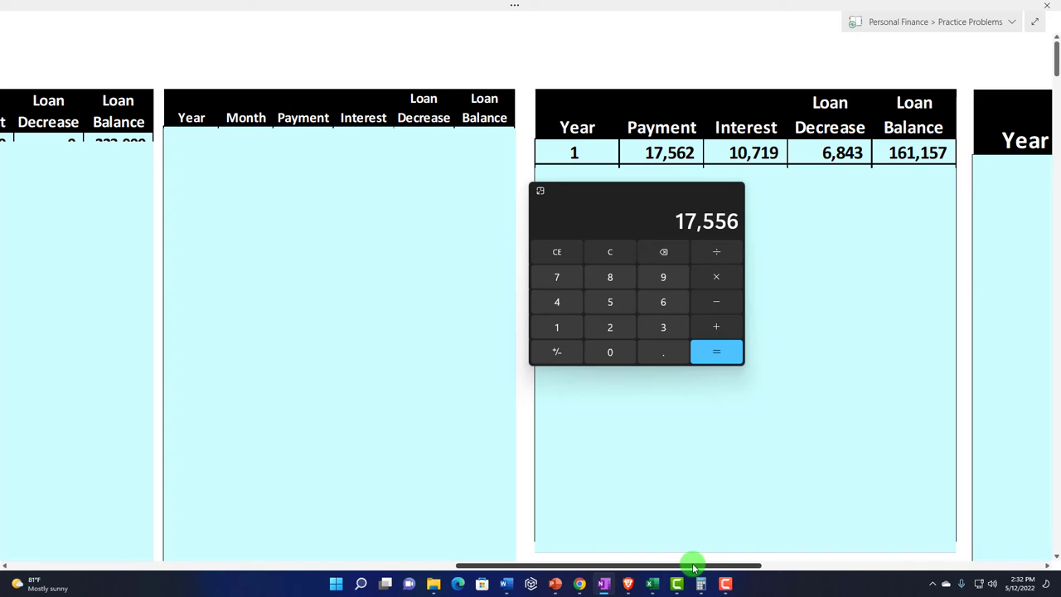
drag(693, 567, 480, 568)
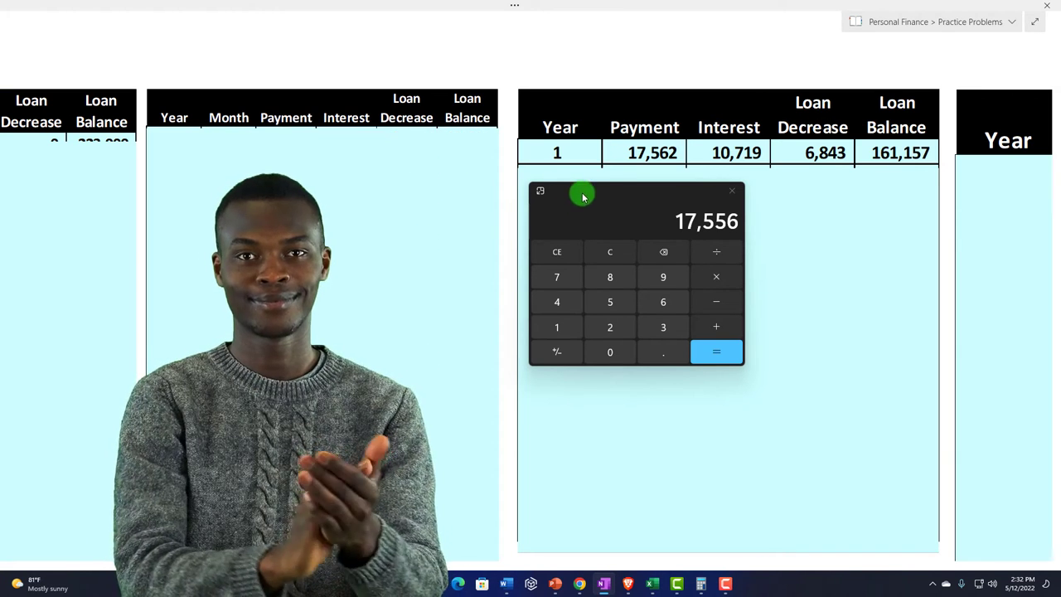
Move the Calculator out of the way and uncover years 2 to 15 and the Total row of the first loan's yearly summary.
drag(635, 192, 1060, 207)
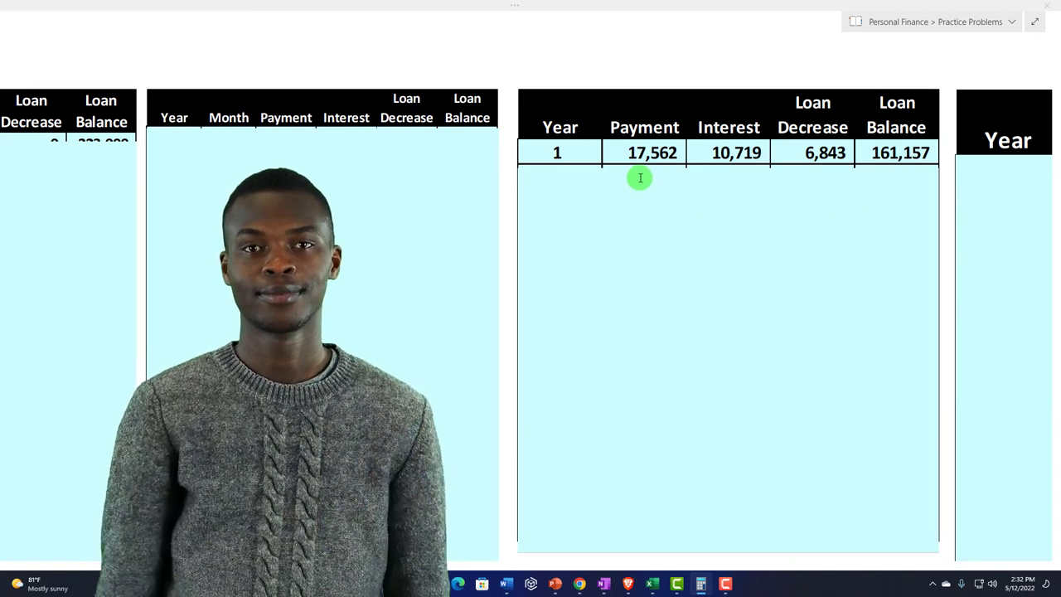
click(716, 173)
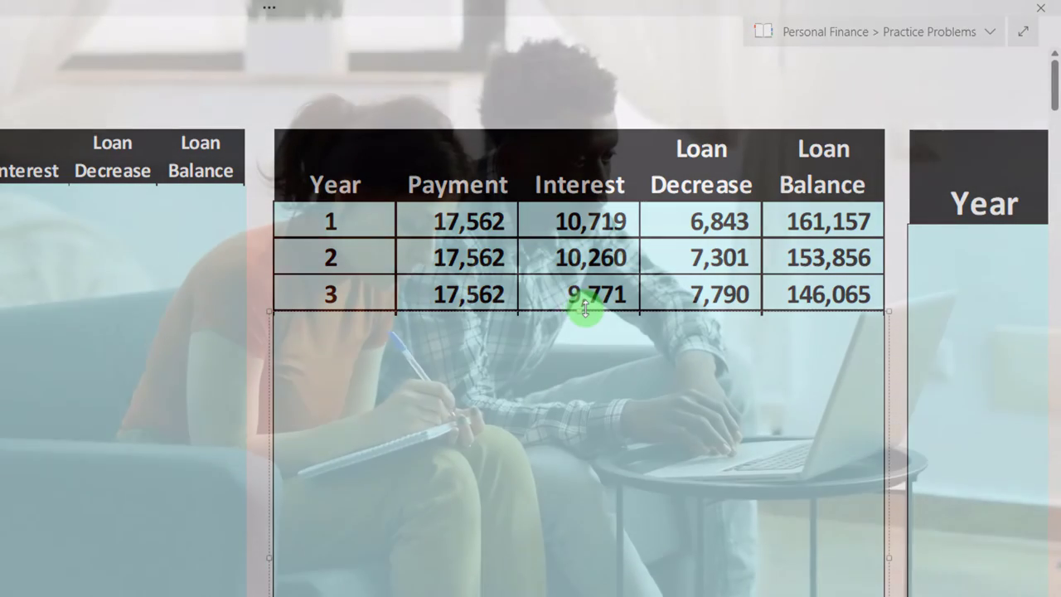
drag(585, 308, 580, 452)
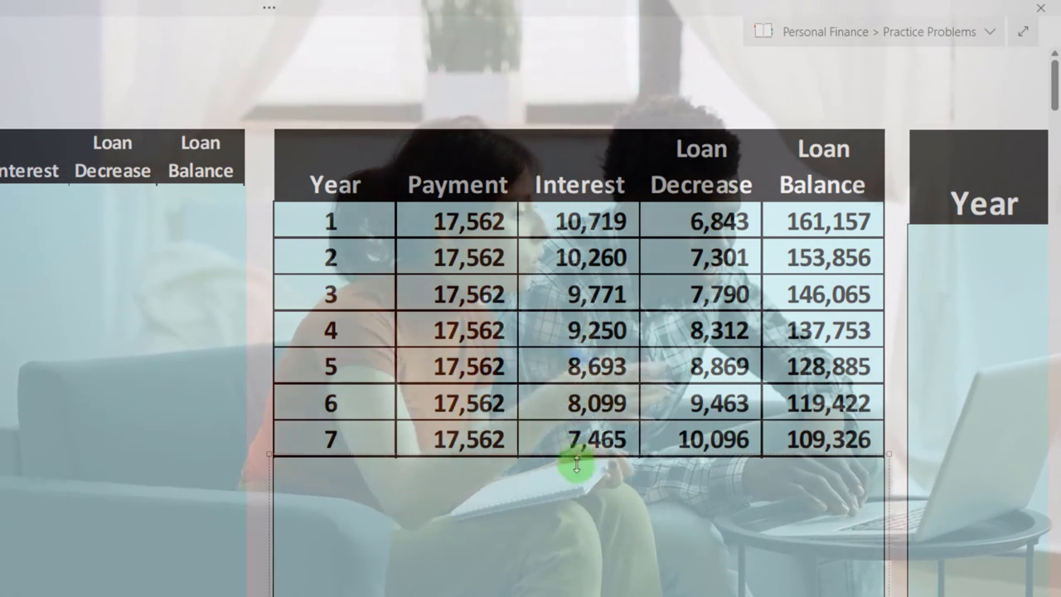
drag(577, 466, 637, 592)
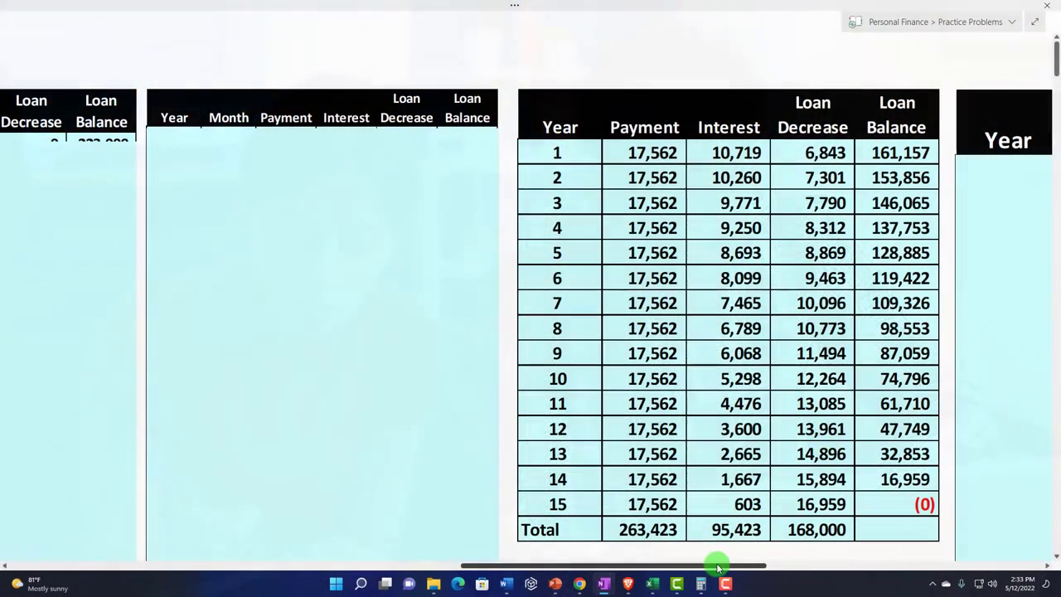
Review the second loan's terms, then switch to Chrome and display the online amortization schedule for the $223,000, 30-year loan.
drag(666, 567, 355, 569)
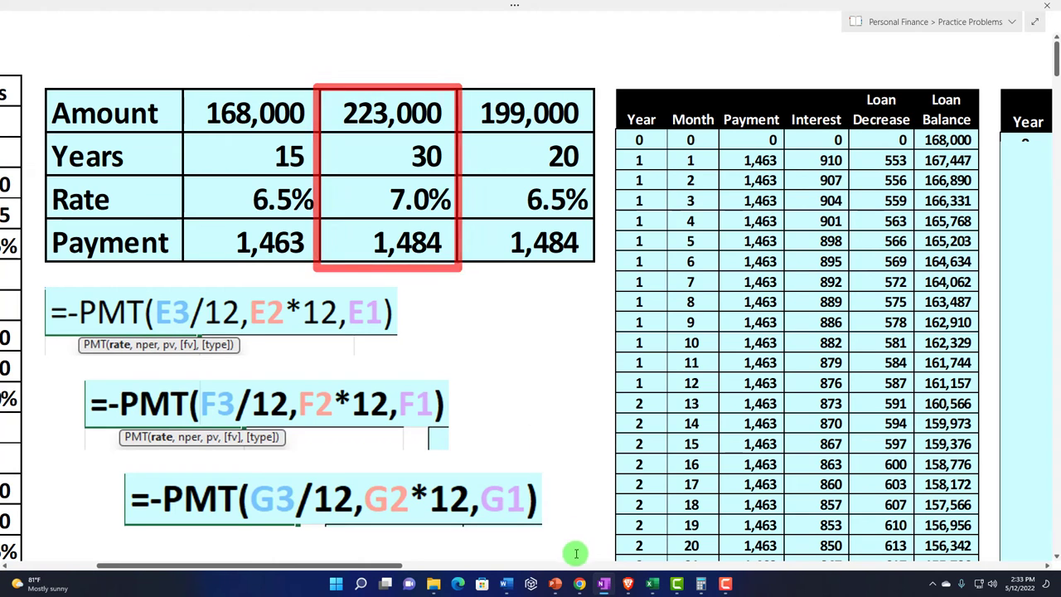
click(580, 583)
click(465, 5)
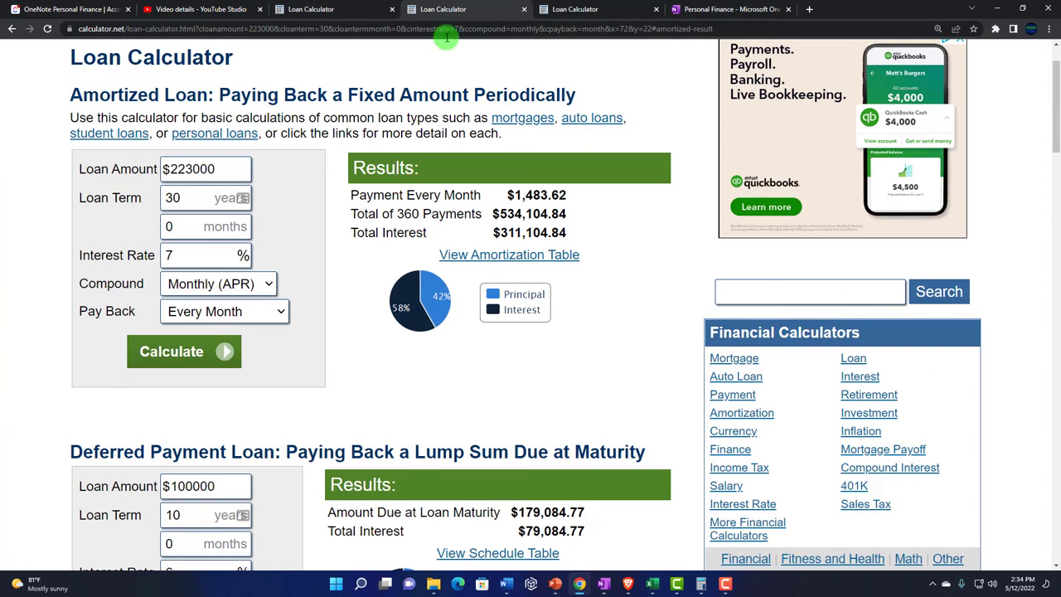
click(517, 262)
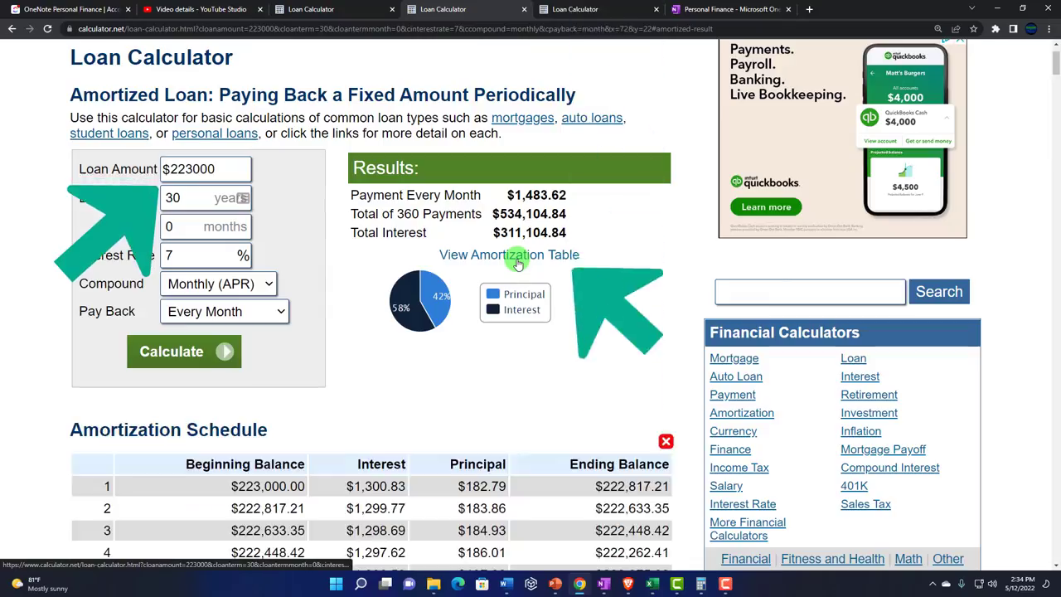
scroll(514, 281, down, 3)
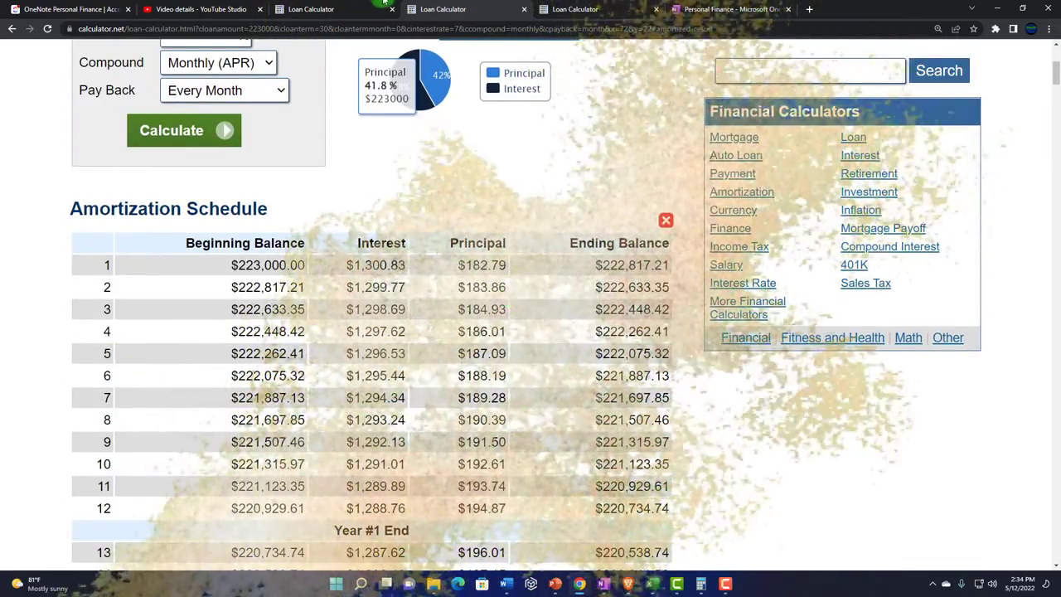
click(332, 9)
click(428, 9)
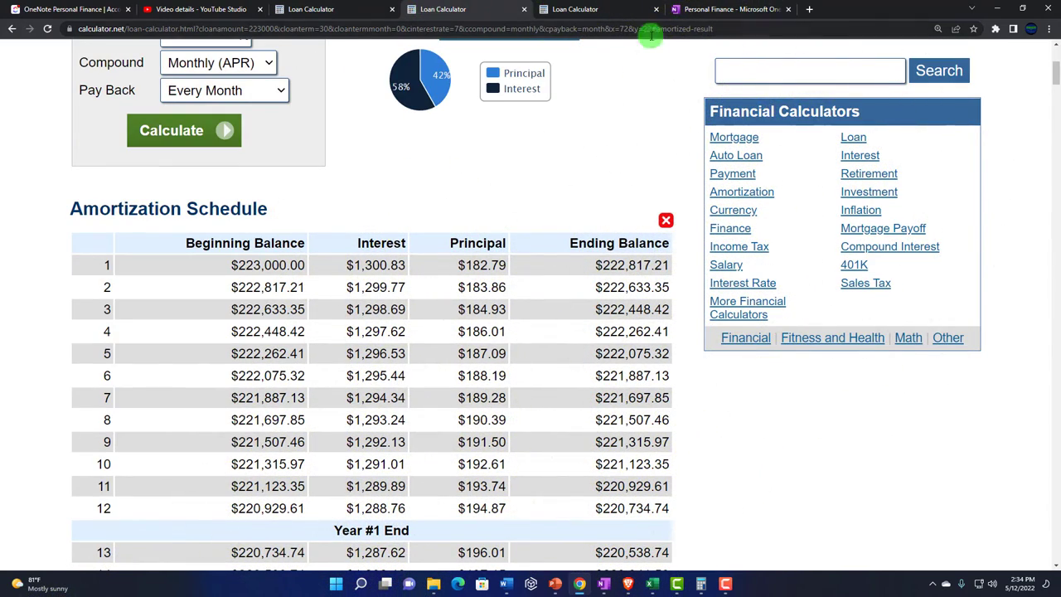
Return to OneNote and uncover the month 0 and month 1 rows of the second loan's amortization table.
click(606, 587)
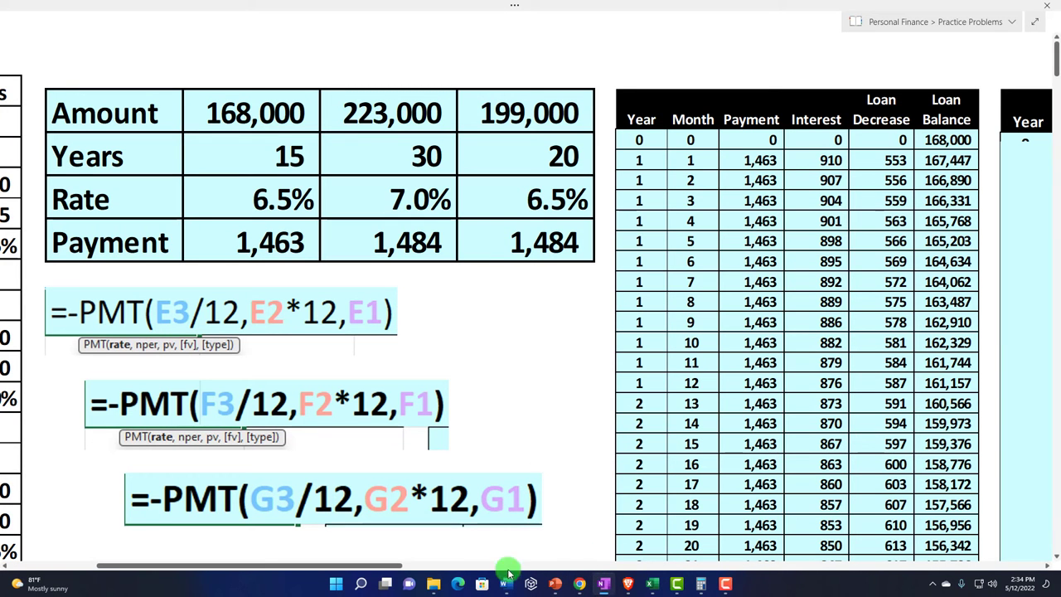
scroll(508, 572, right, 5)
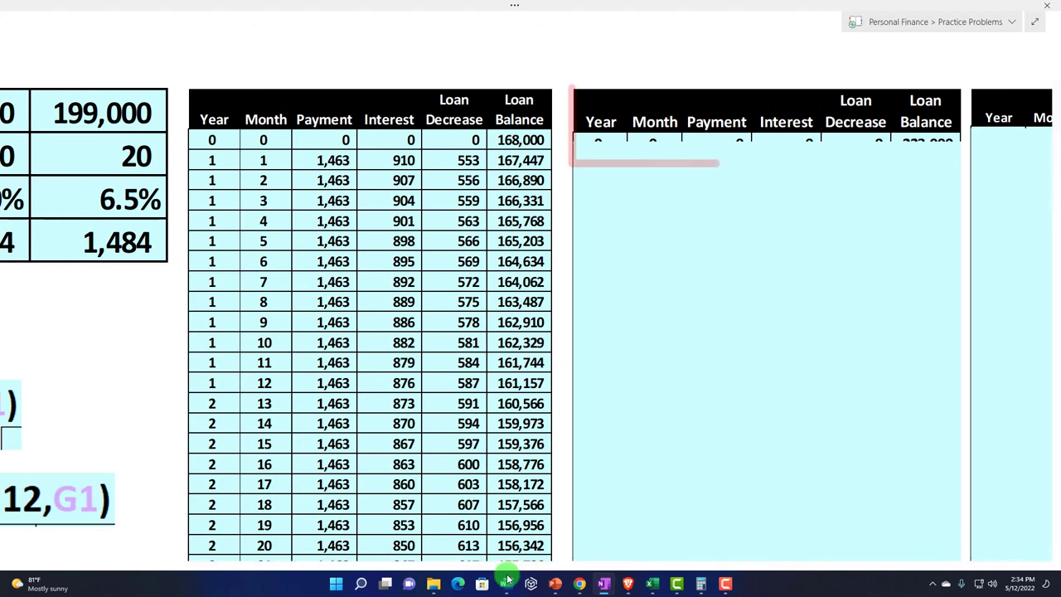
drag(767, 141, 765, 155)
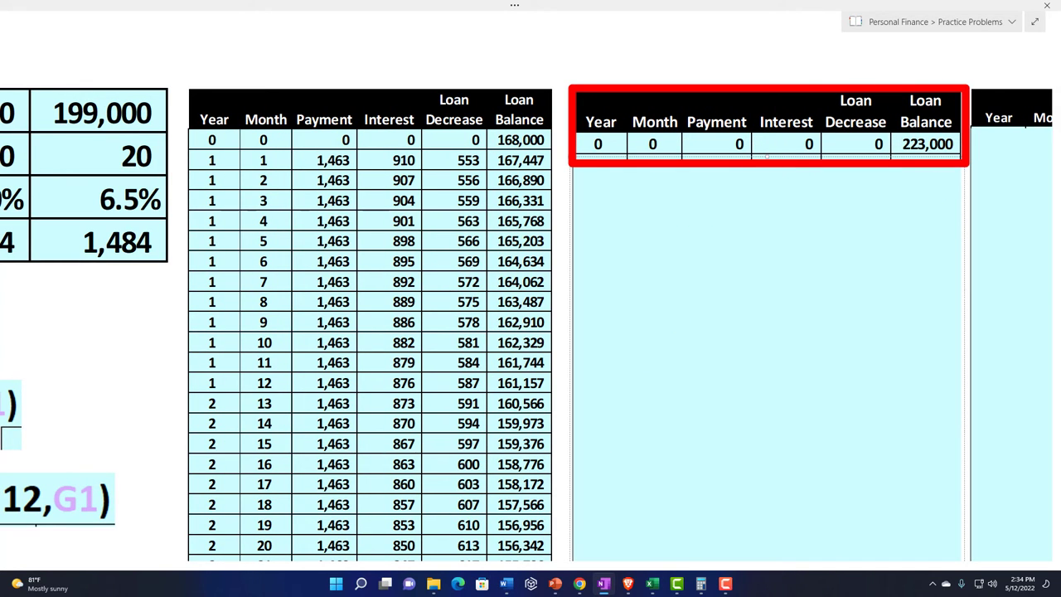
drag(1060, 207, 1060, 241)
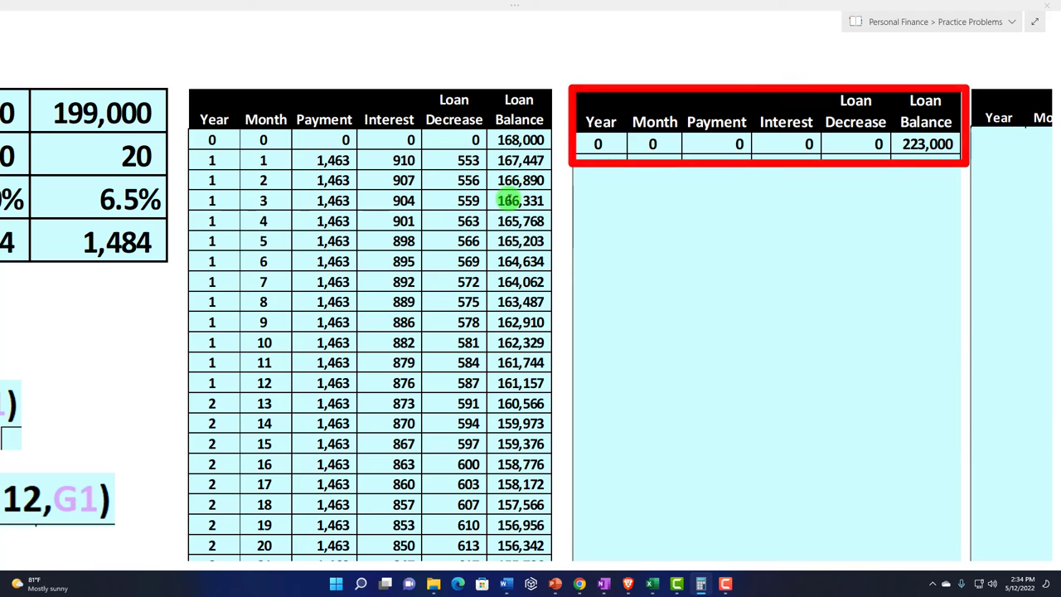
text(1	1	1,484	1,301	183	222,817)
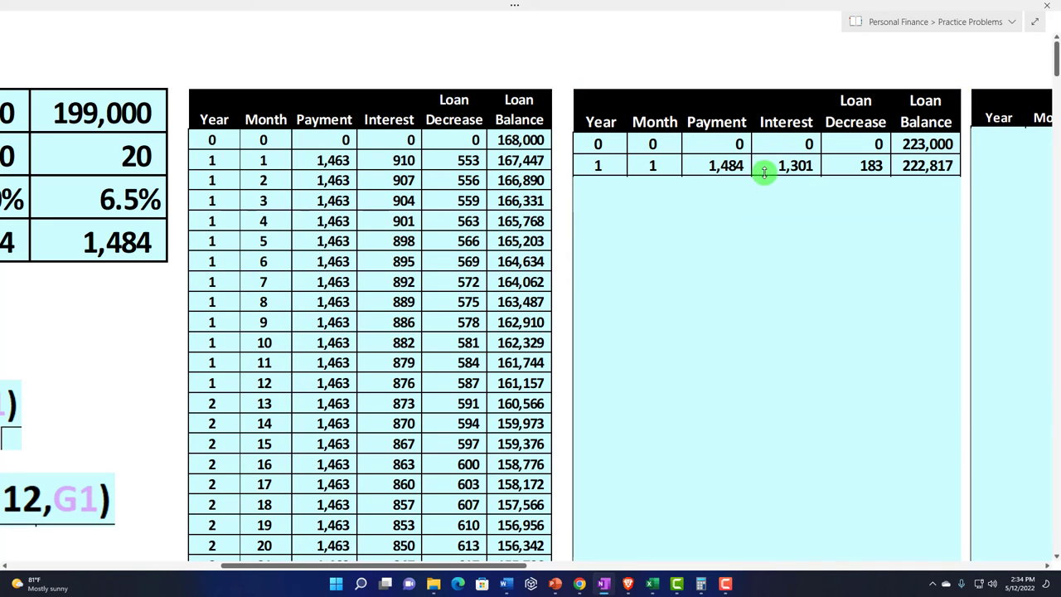
Work out the second loan's month 1 interest in the Calculator from the 223,000 balance at 7% a year divided by 12.
drag(503, 573, 491, 573)
key(alt+Tab)
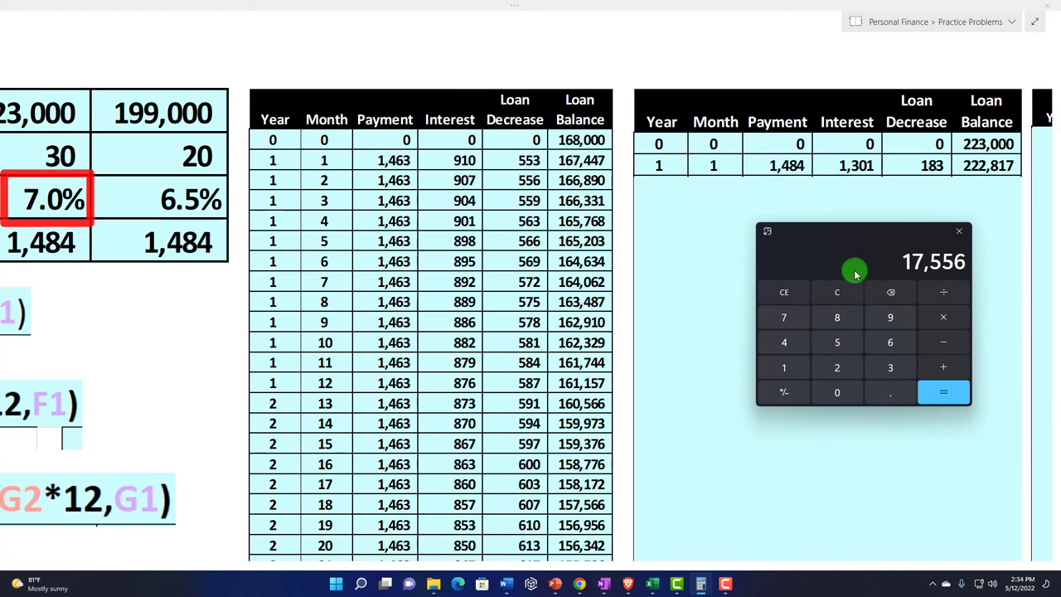
click(837, 292)
text(223,000)
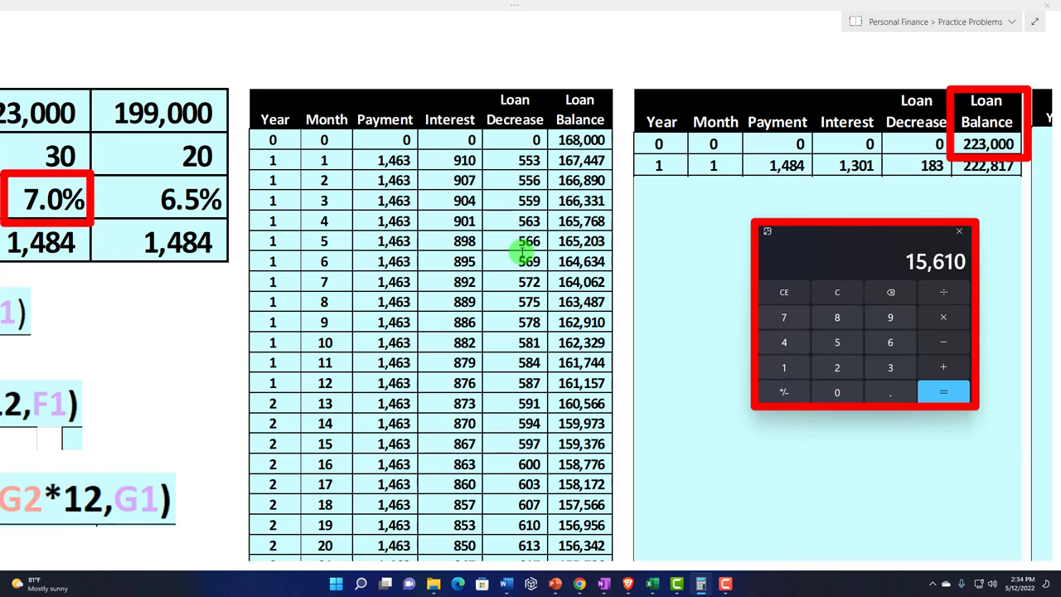
key(Return)
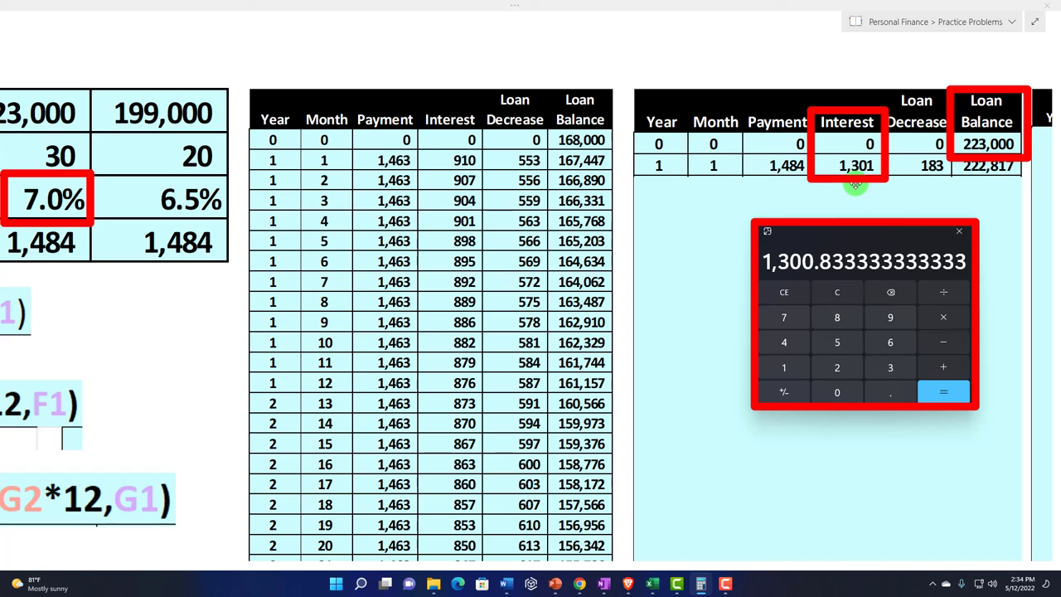
Subtract the interest from the 1,484 payment, take that decrease off the 223,000 balance, and close the Calculator.
click(837, 292)
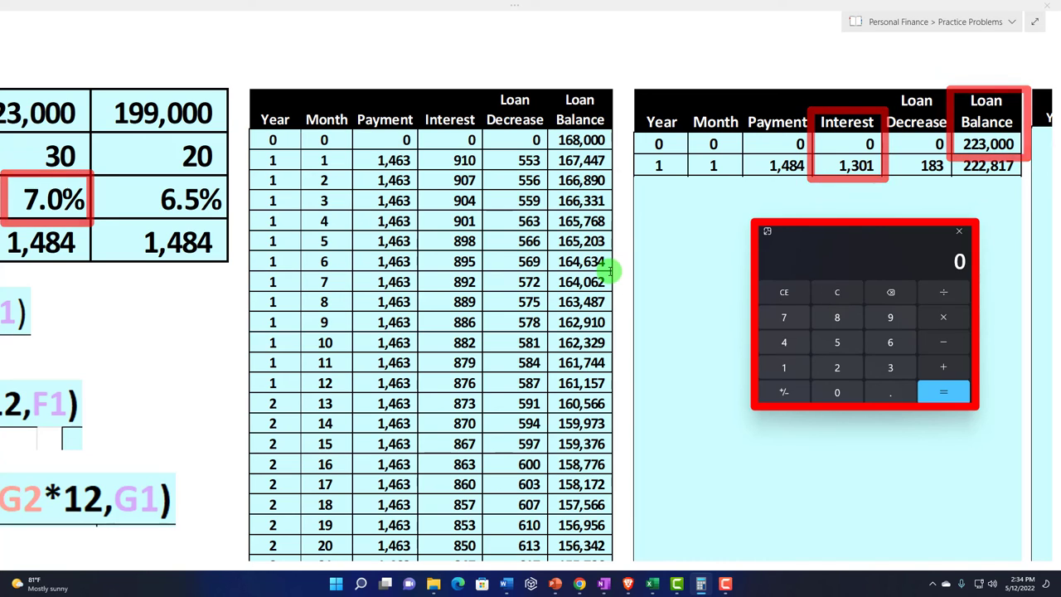
text(1484)
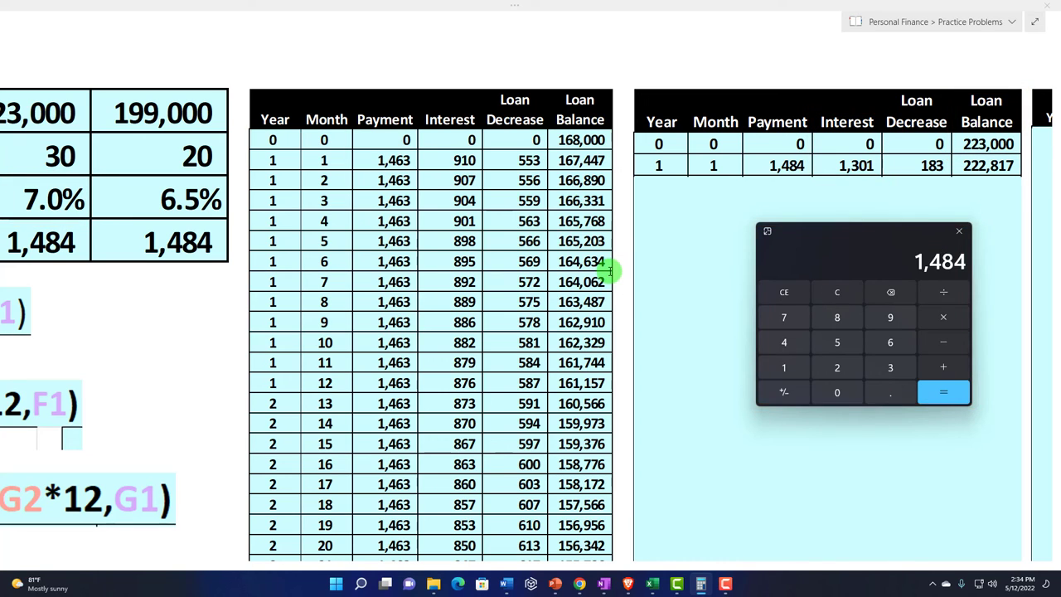
text(183)
key(Return)
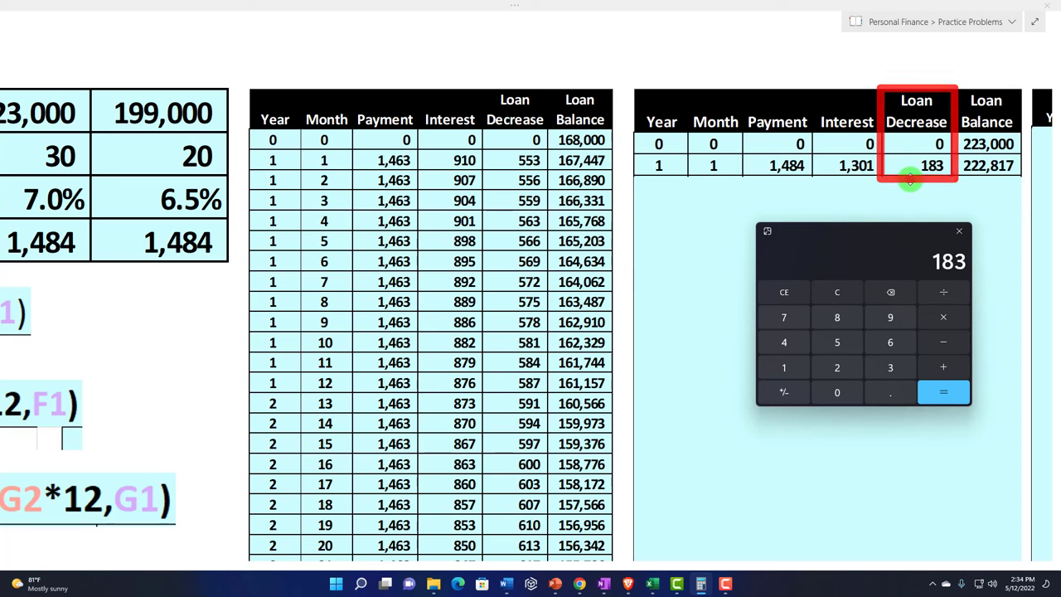
text(222,817)
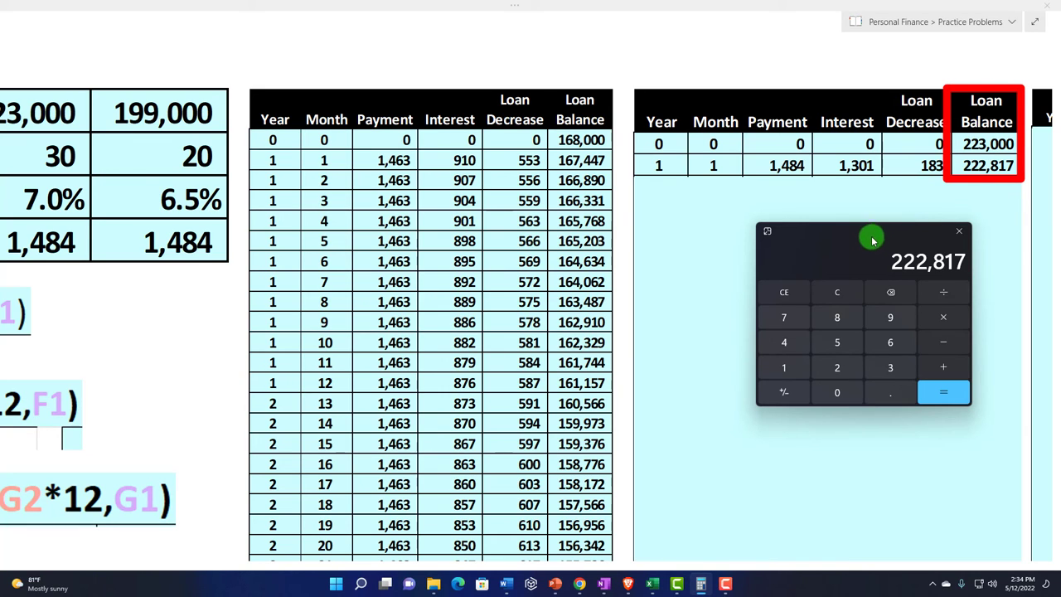
click(959, 230)
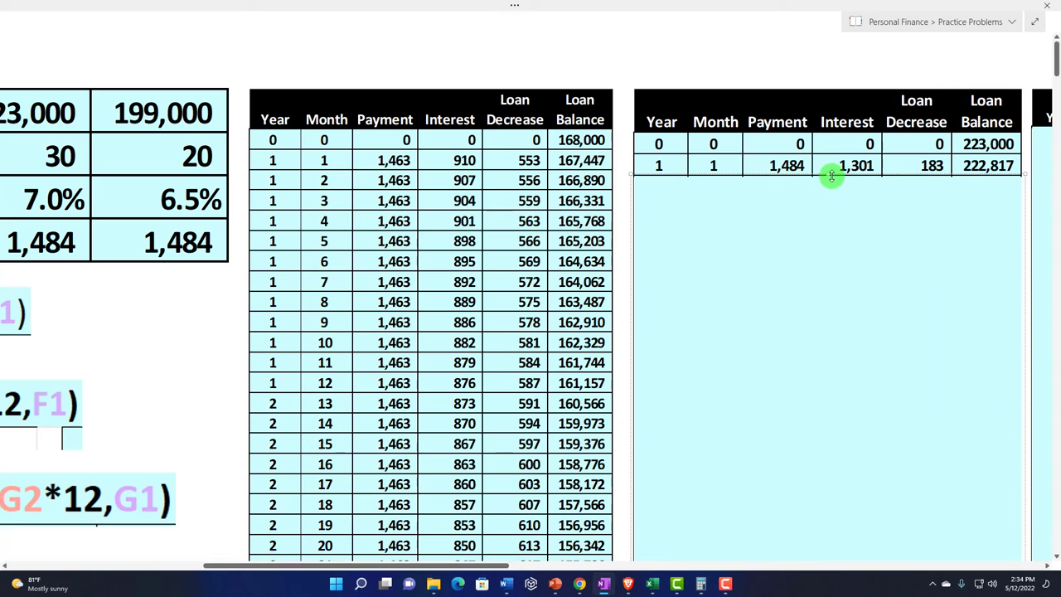
Uncover the remaining monthly rows of the second loan's amortization table through month 360.
drag(831, 175, 834, 238)
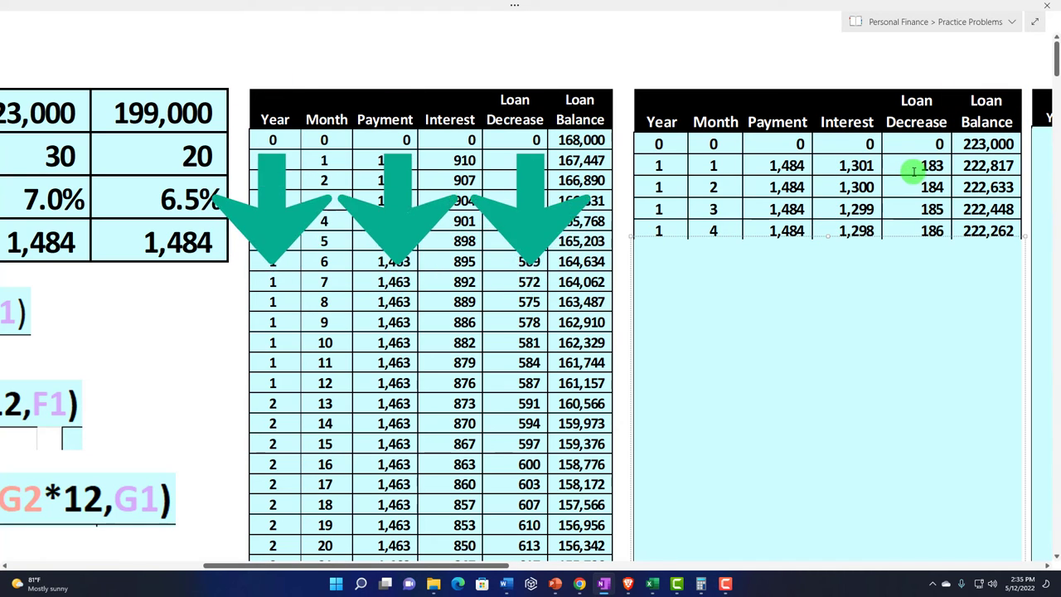
scroll(881, 165, down, 2)
drag(829, 217, 826, 392)
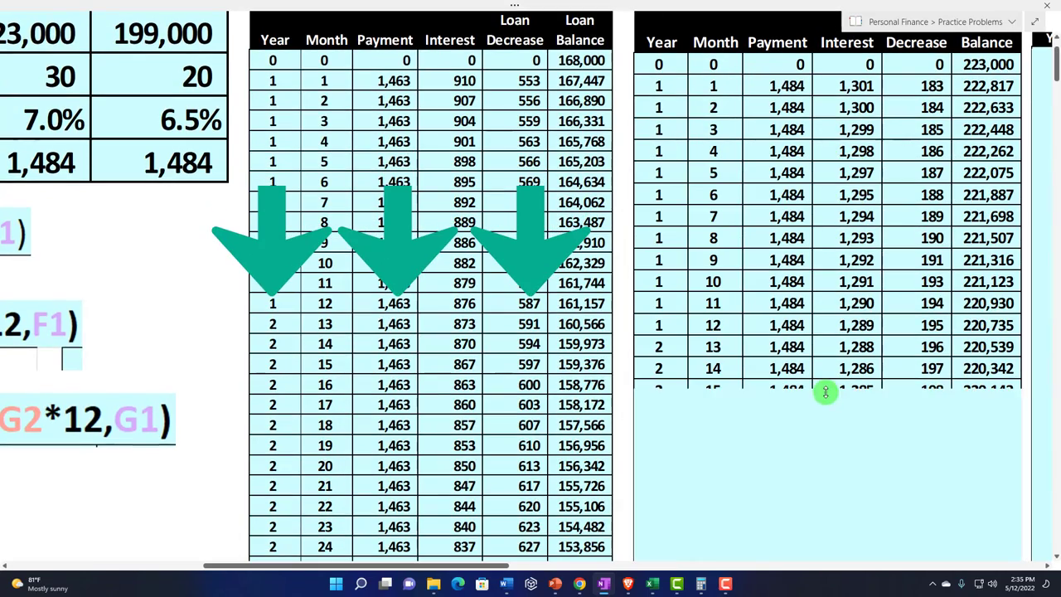
drag(808, 442, 806, 414)
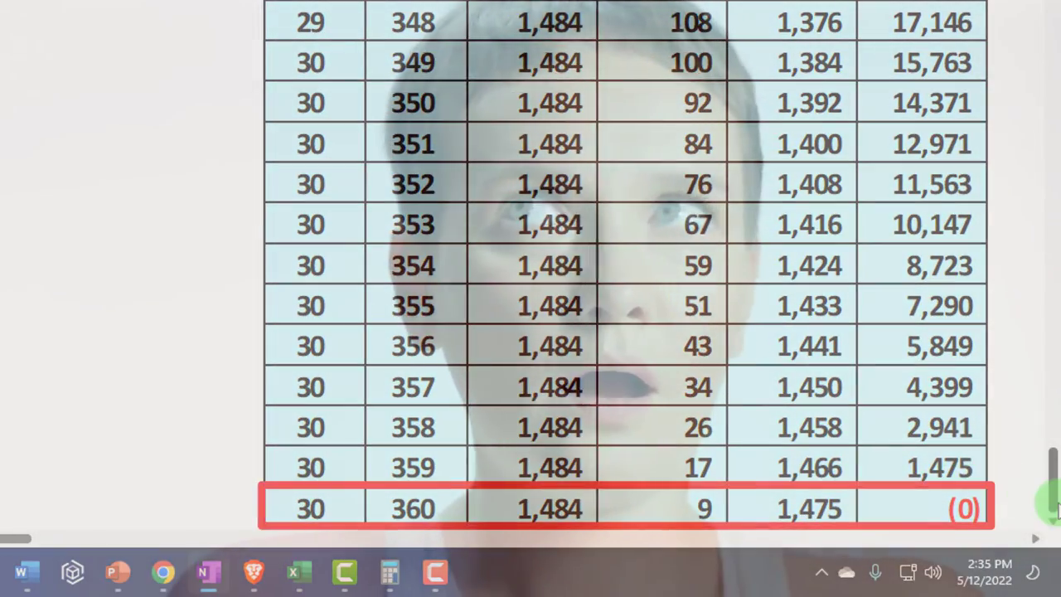
Uncover year 1 of the second loan's yearly summary and check its payment in the Calculator by multiplying 1,484 by 12.
drag(1054, 507, 1047, 66)
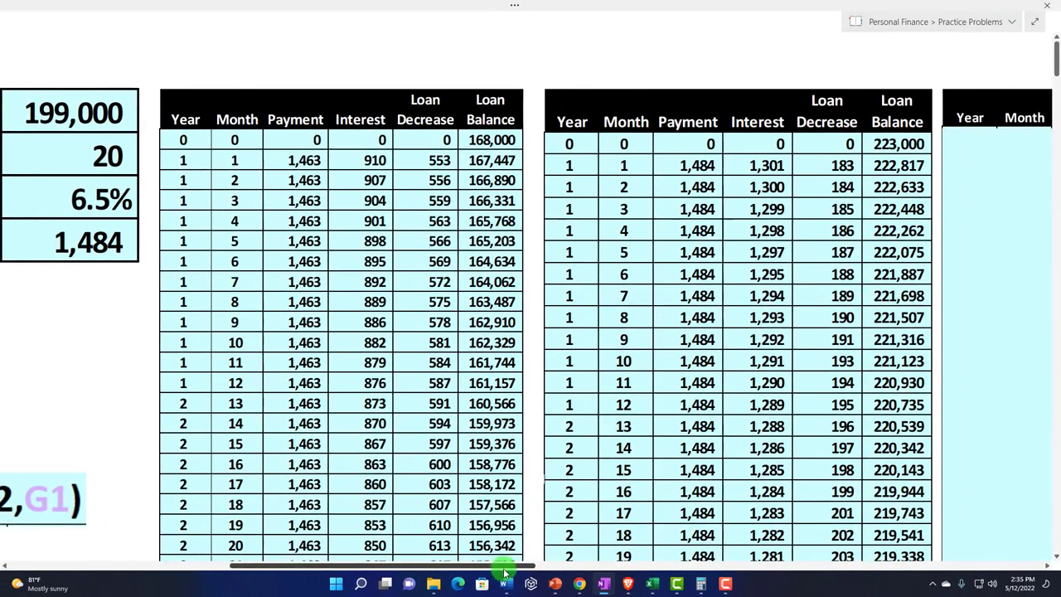
drag(505, 572, 883, 564)
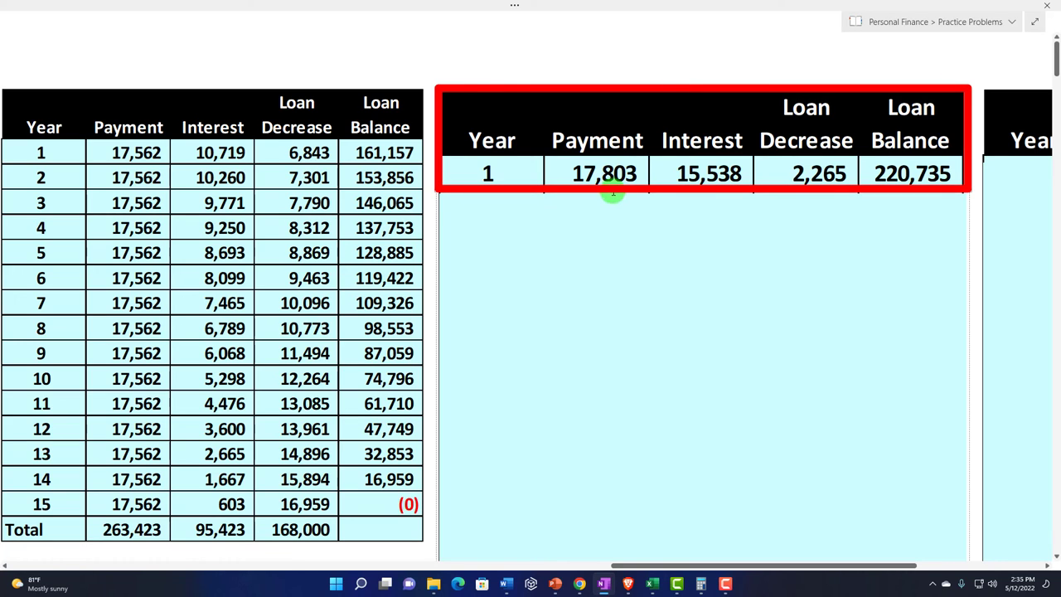
drag(727, 568, 484, 578)
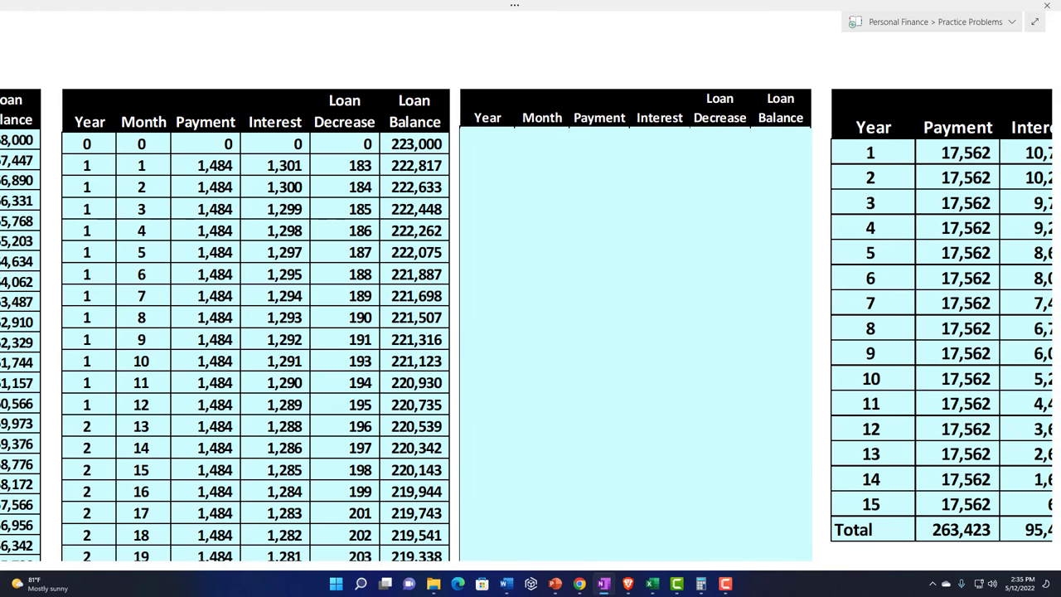
drag(898, 221, 589, 221)
click(581, 275)
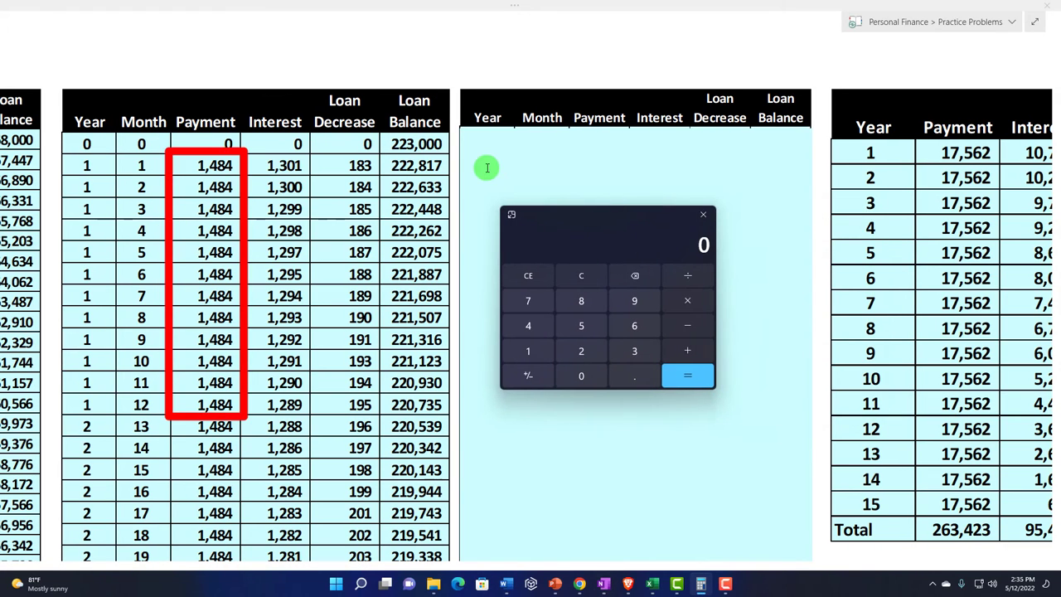
text(1484)
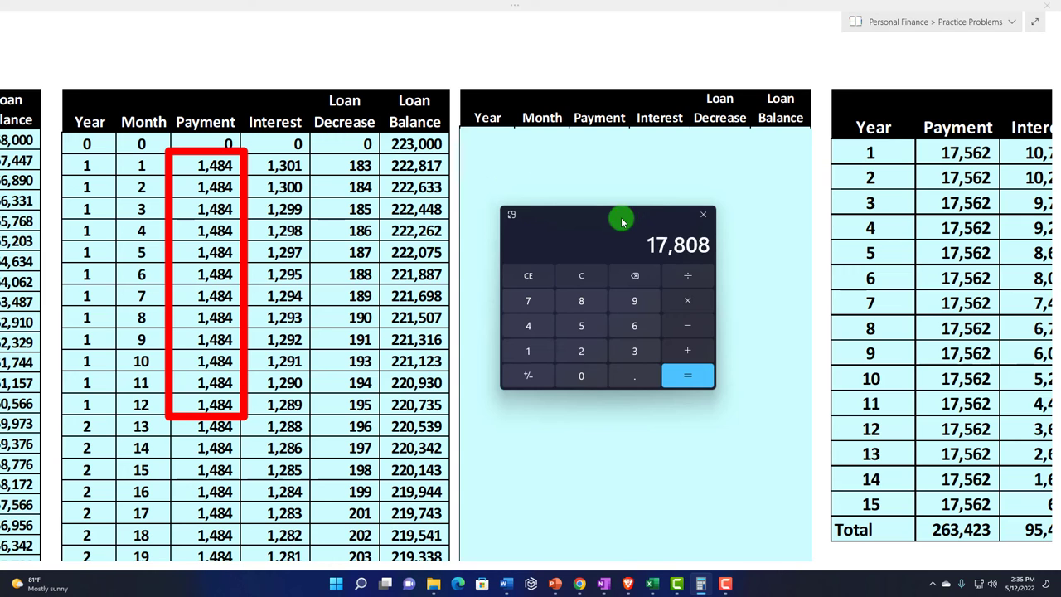
key(alt+F4)
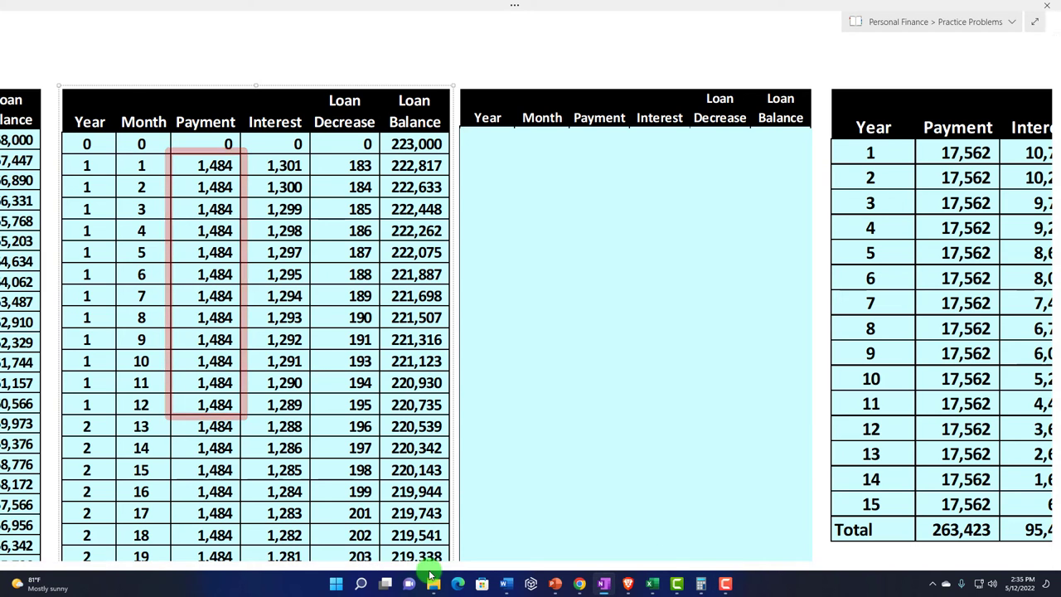
Uncover years 2 to 30 and the Total row of the second loan's yearly summary.
drag(433, 567, 687, 571)
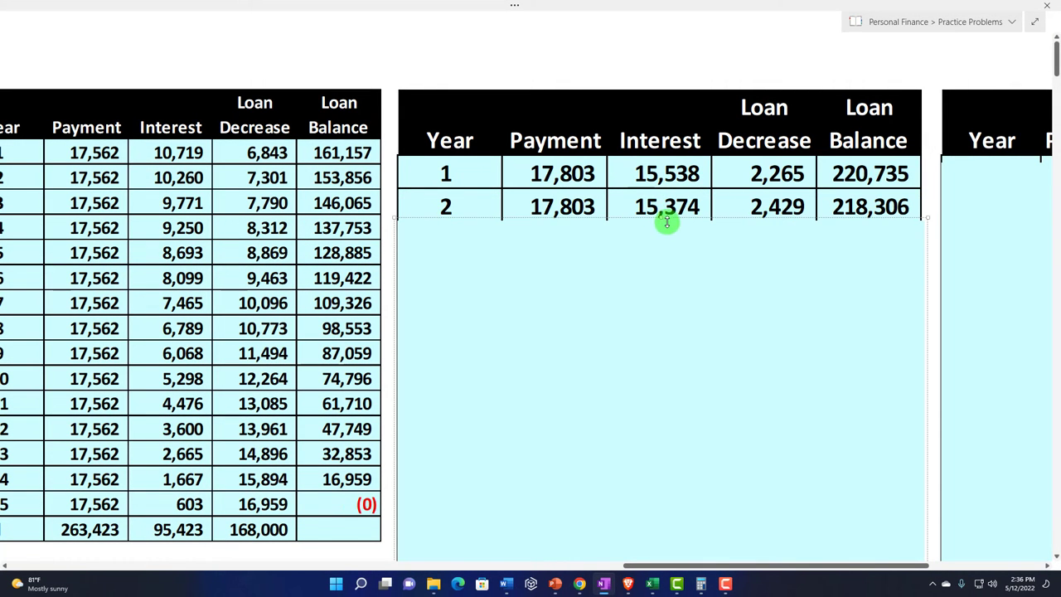
drag(666, 222, 665, 247)
drag(669, 300, 672, 440)
scroll(668, 443, down, 2)
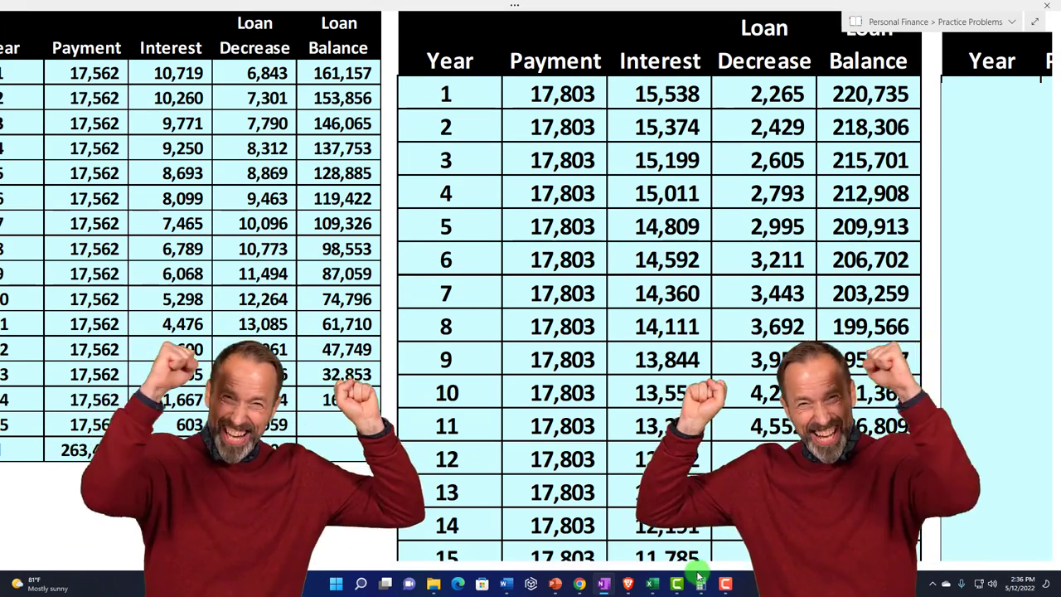
Compare the yearly summaries of the first and second loans down to their Total rows.
scroll(688, 561, left, 3)
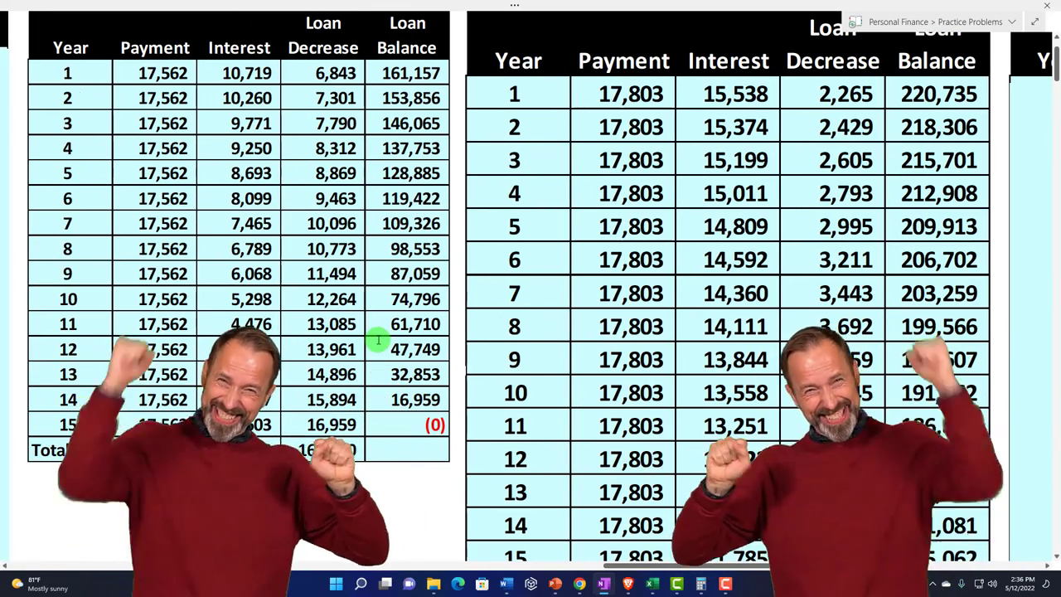
scroll(580, 367, down, 15)
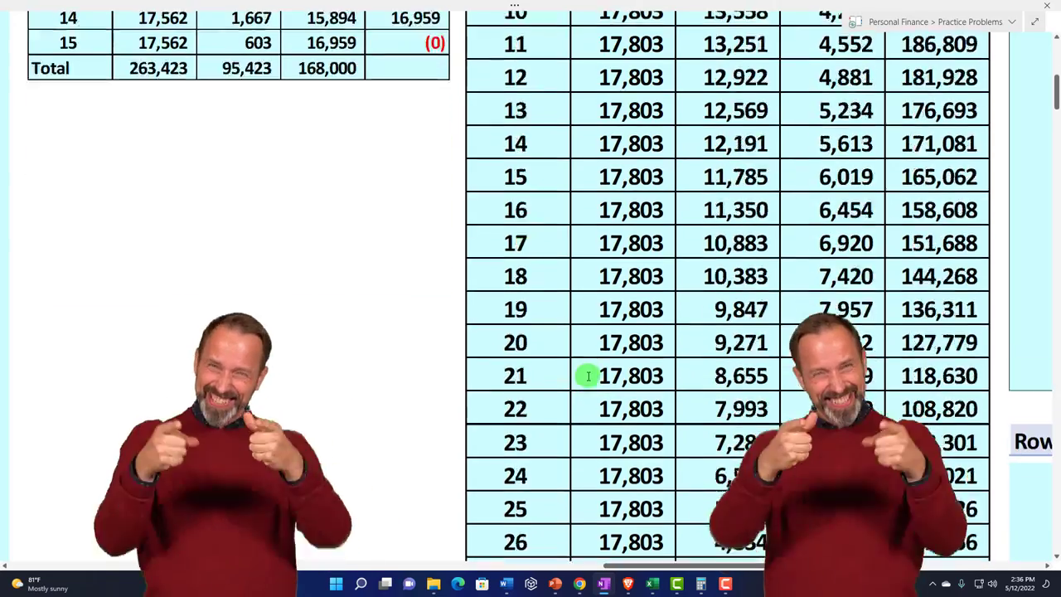
scroll(588, 375, down, 4)
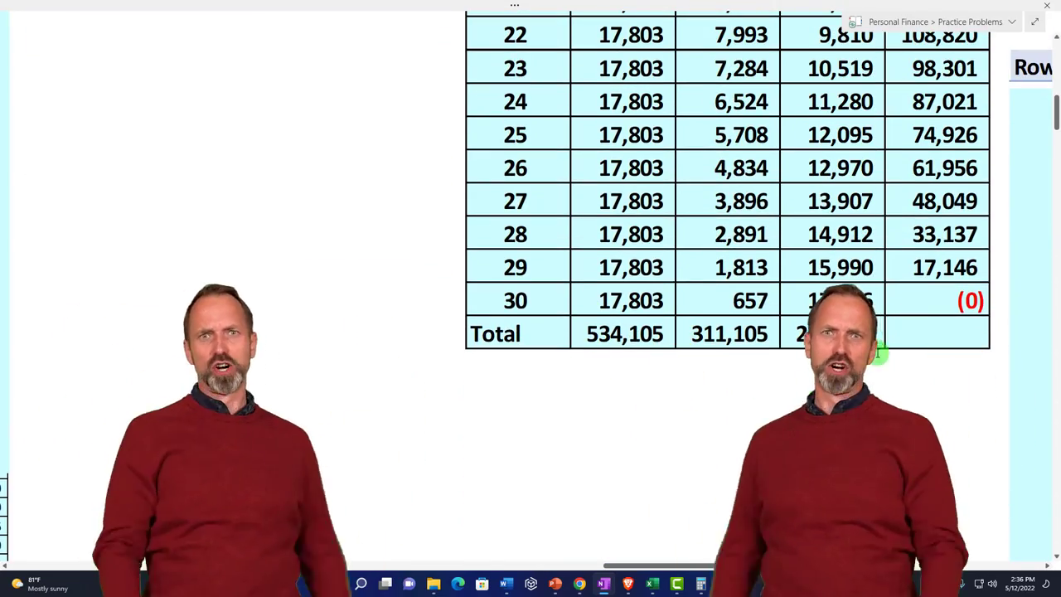
scroll(591, 428, up, 5)
scroll(591, 427, up, 9)
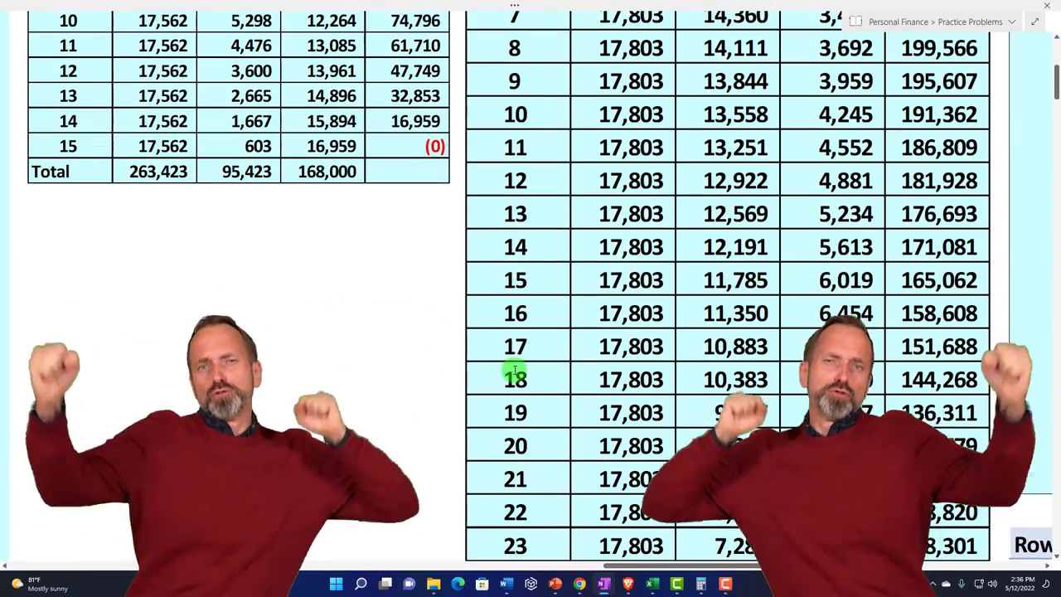
scroll(513, 372, up, 3)
scroll(514, 372, up, 5)
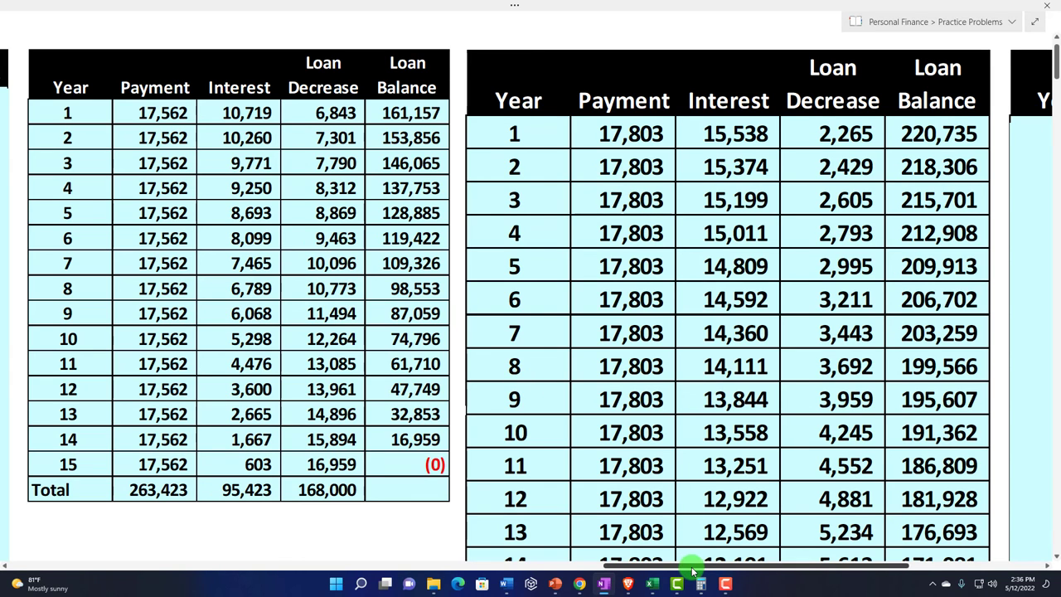
Review the third loan's terms, then switch to Chrome and display the online amortization schedule for the $199,000, 20-year loan.
mouse_move(692, 569)
mouse_down()
mouse_move(417, 548)
mouse_move(207, 549)
mouse_up()
drag(351, 41, 497, 225)
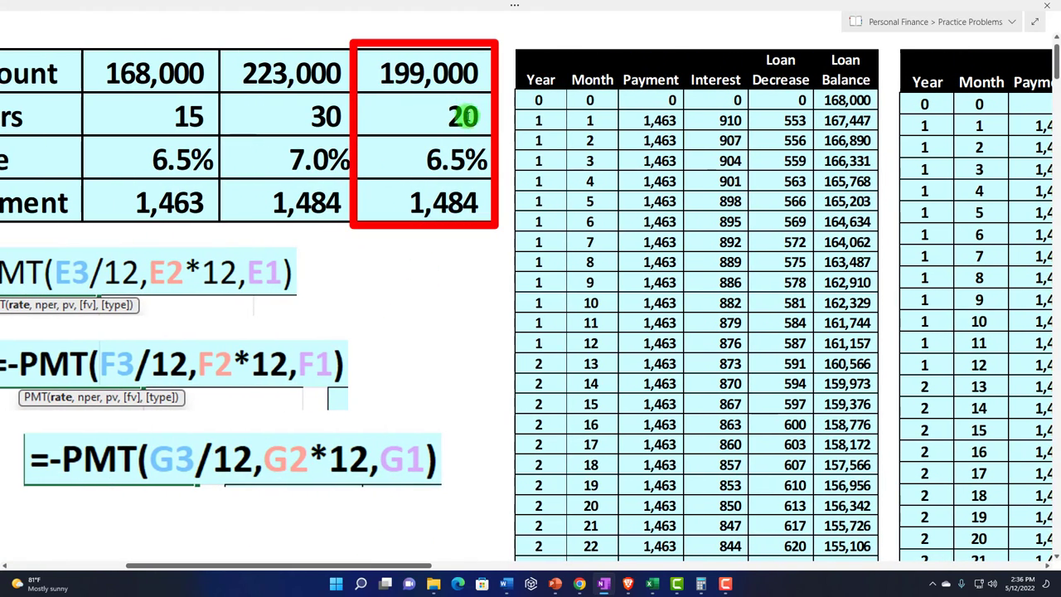
click(582, 584)
click(595, 10)
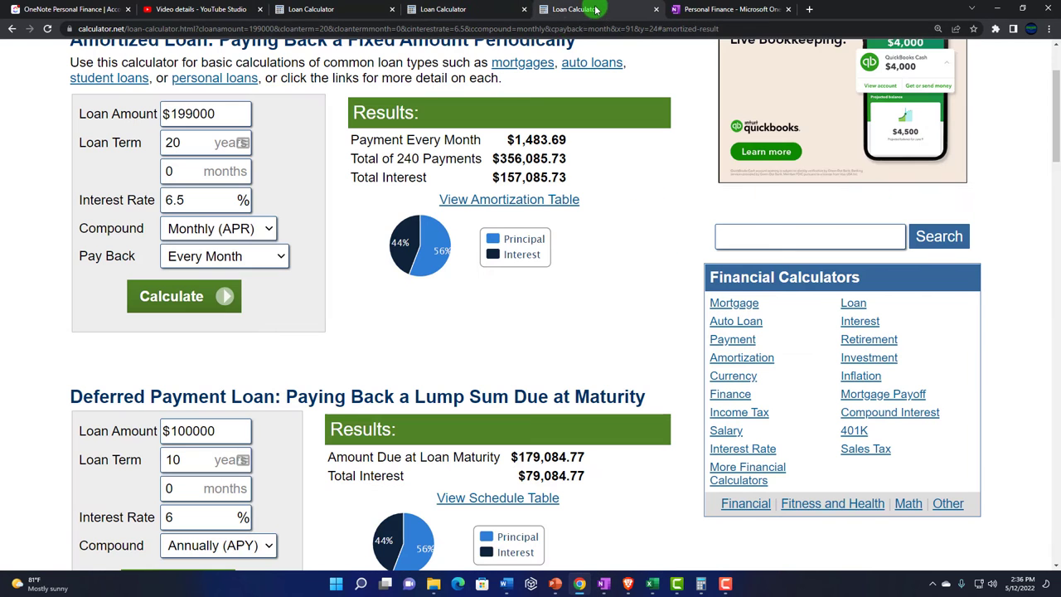
click(452, 200)
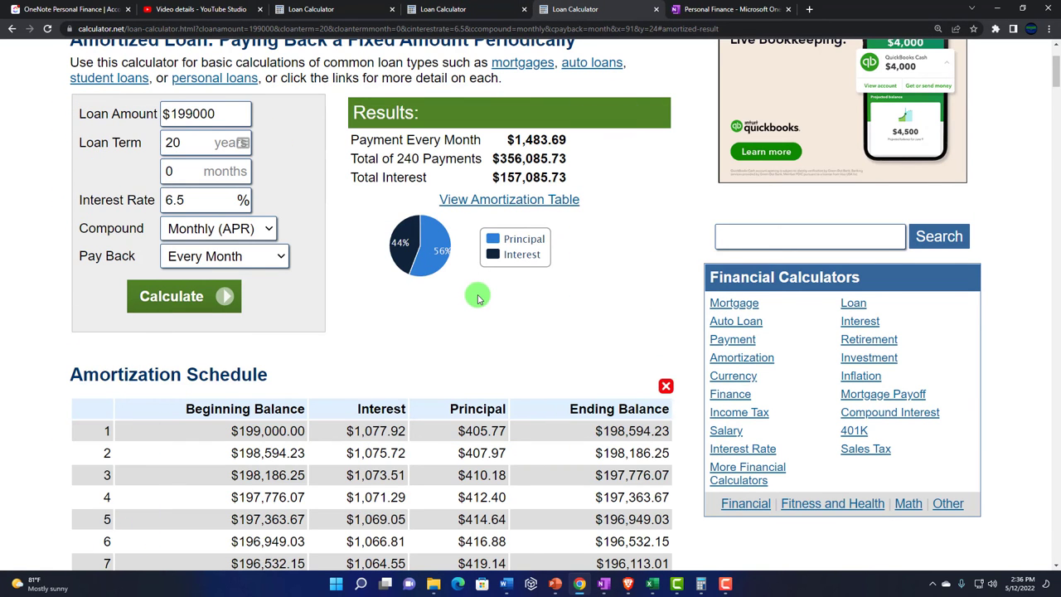
scroll(477, 299, down, 3)
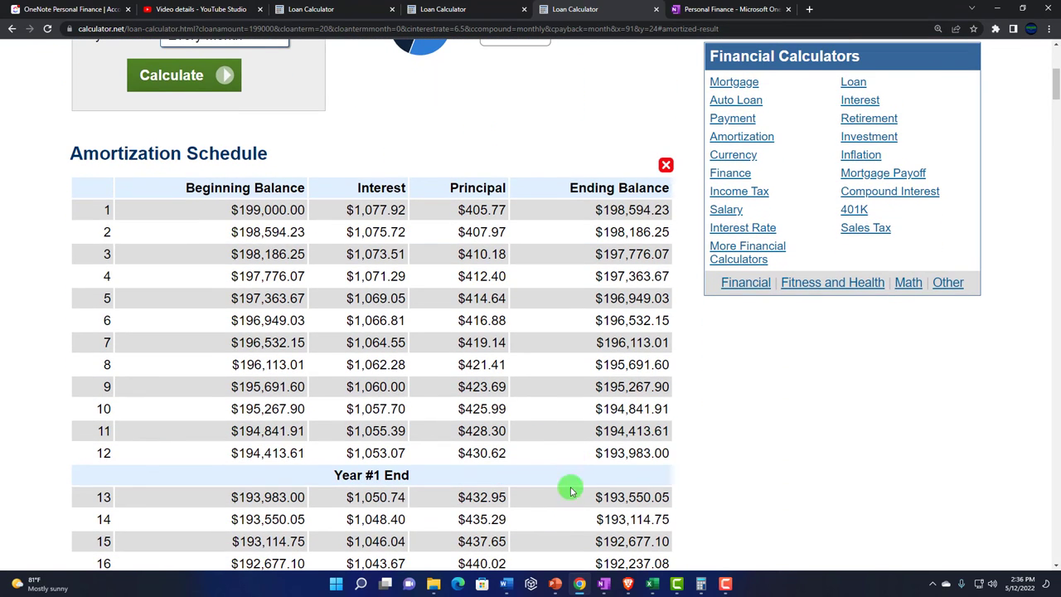
Return to OneNote, uncover the third loan's monthly amortization table, and look through it down to month 240.
click(602, 584)
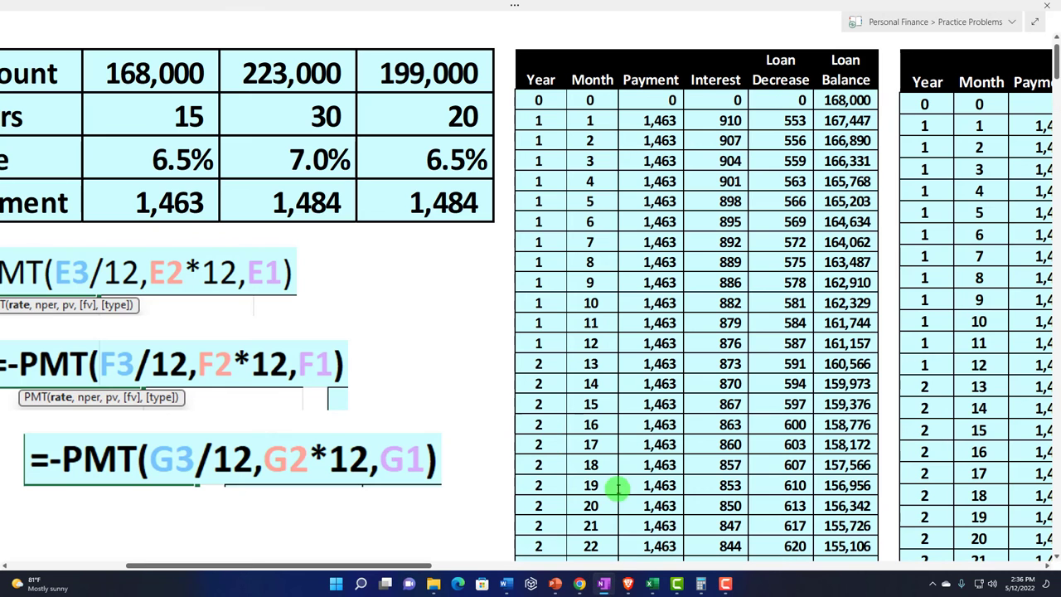
drag(426, 569, 676, 572)
double_click(605, 83)
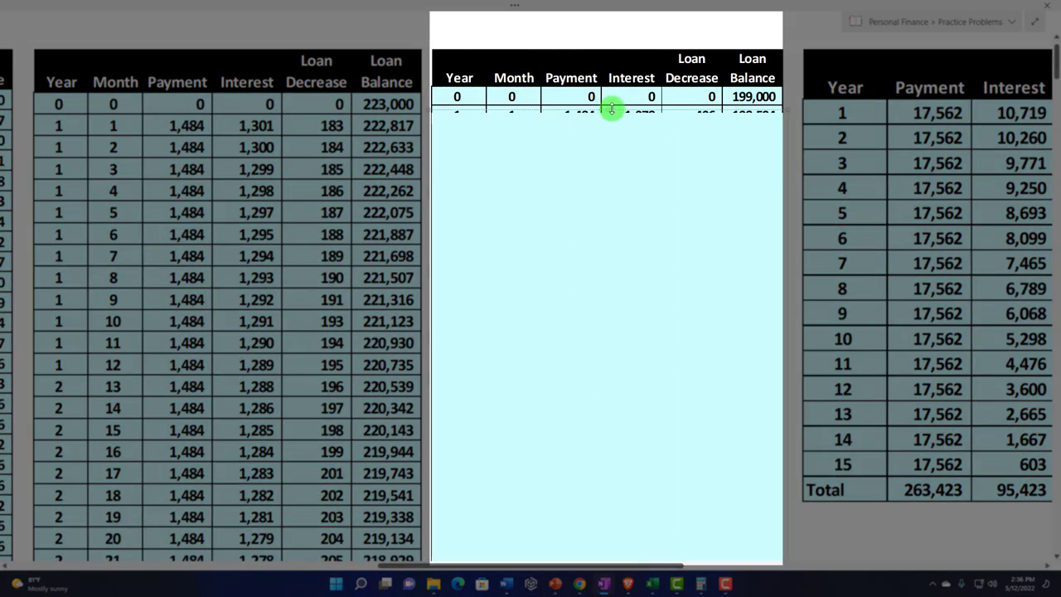
drag(610, 133, 611, 167)
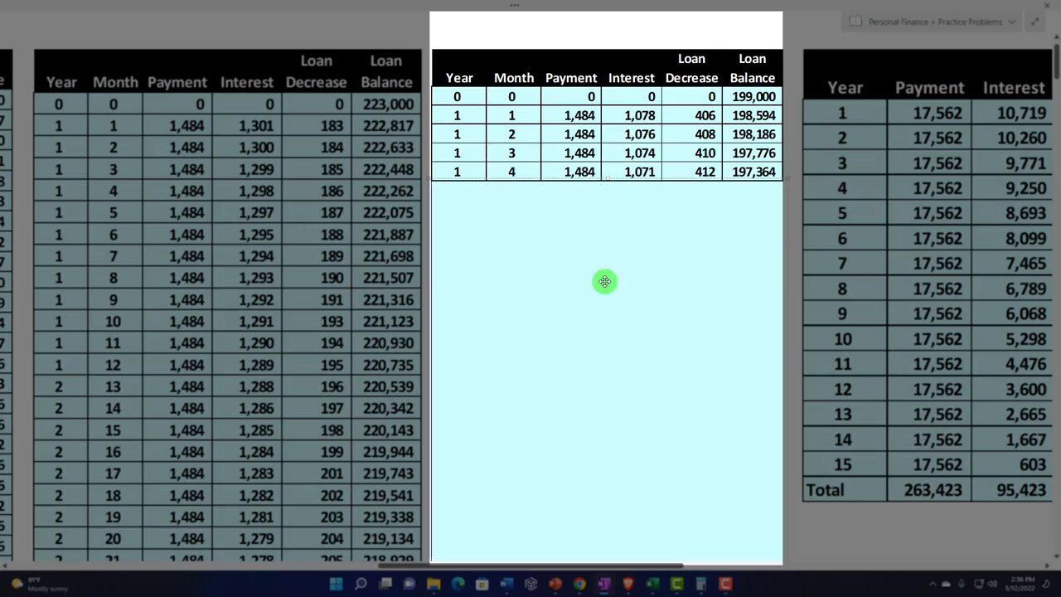
scroll(605, 282, down, 7)
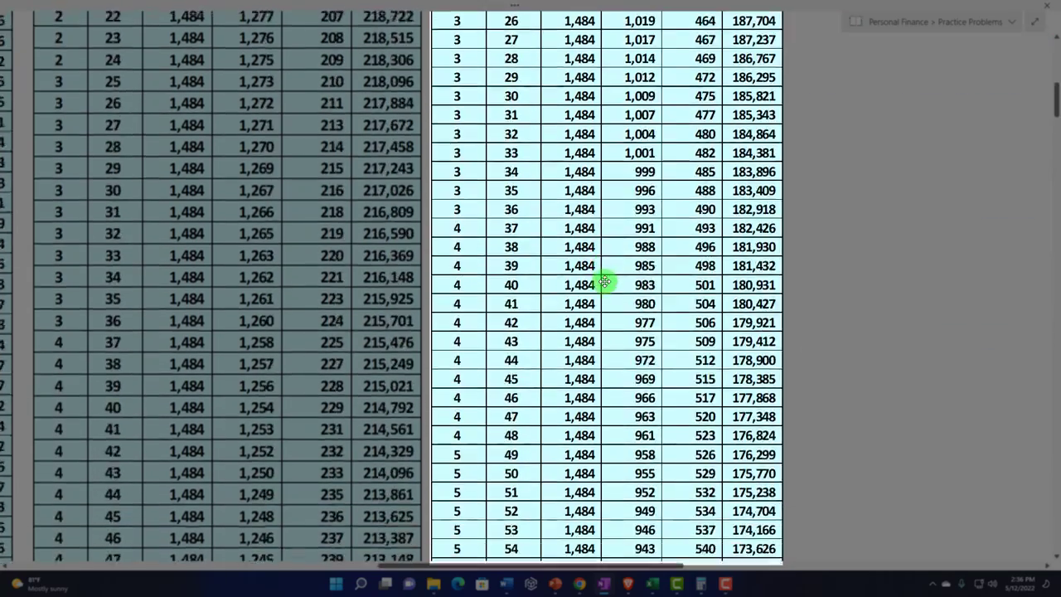
scroll(605, 282, down, 20)
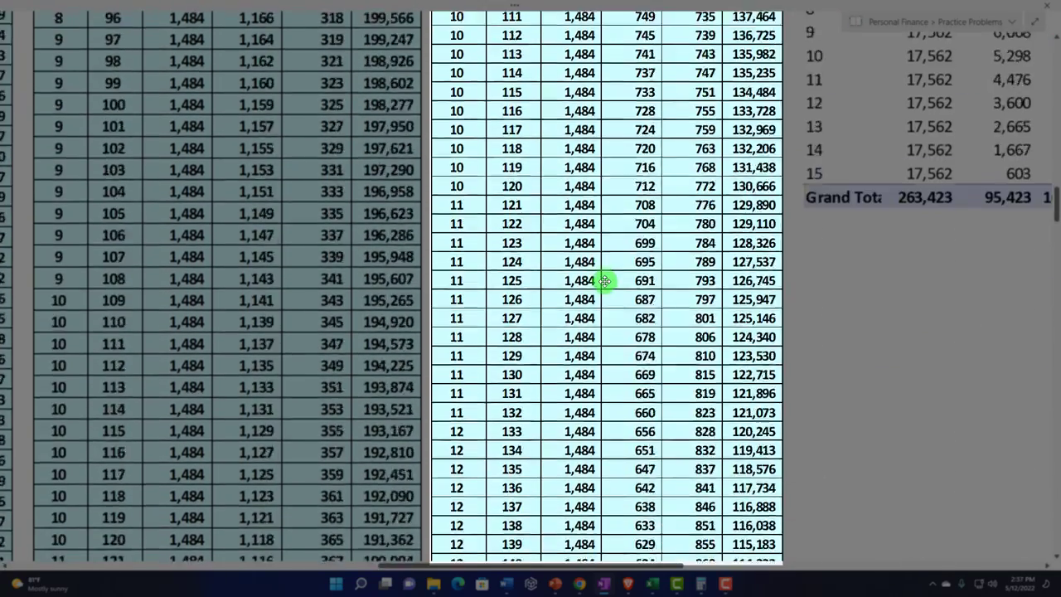
scroll(605, 282, down, 20)
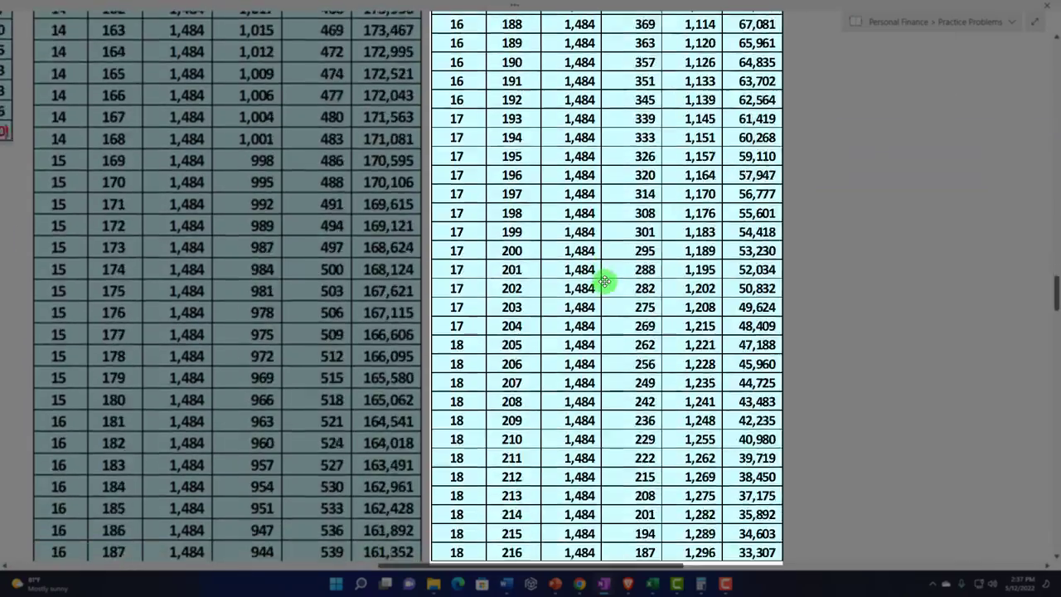
scroll(605, 282, down, 10)
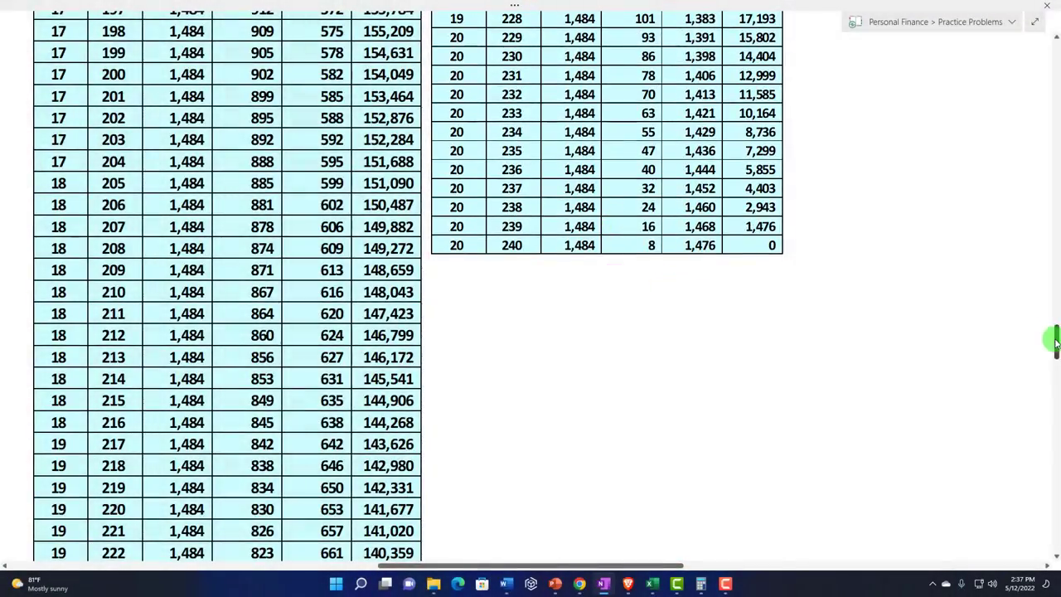
Go to the third loan's yearly summary beside the second loan's and uncover years 1 to 20 and the Total row.
drag(1055, 339, 1044, 35)
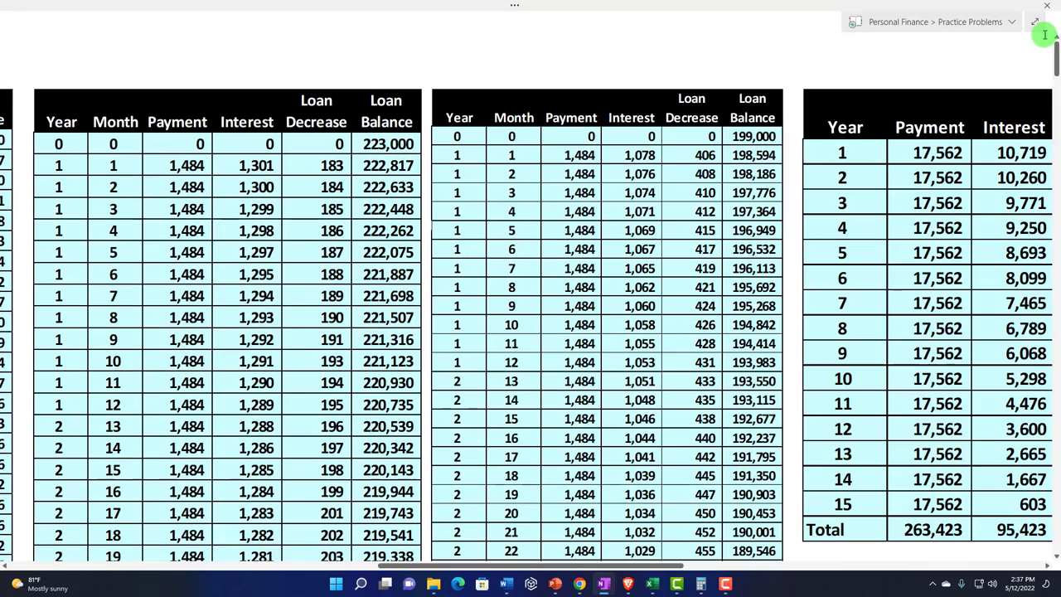
drag(663, 570, 1043, 547)
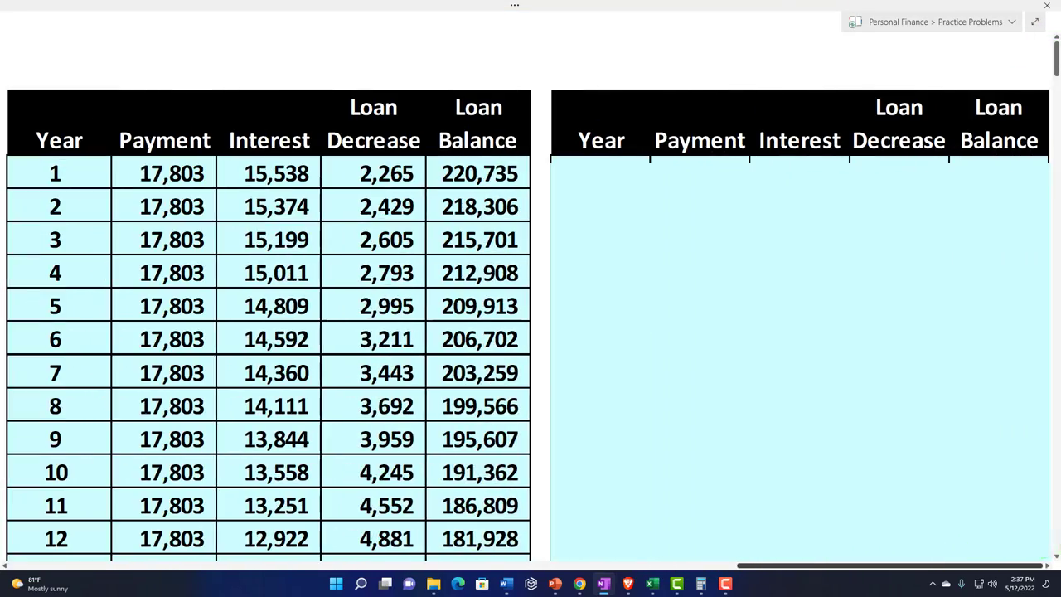
click(847, 238)
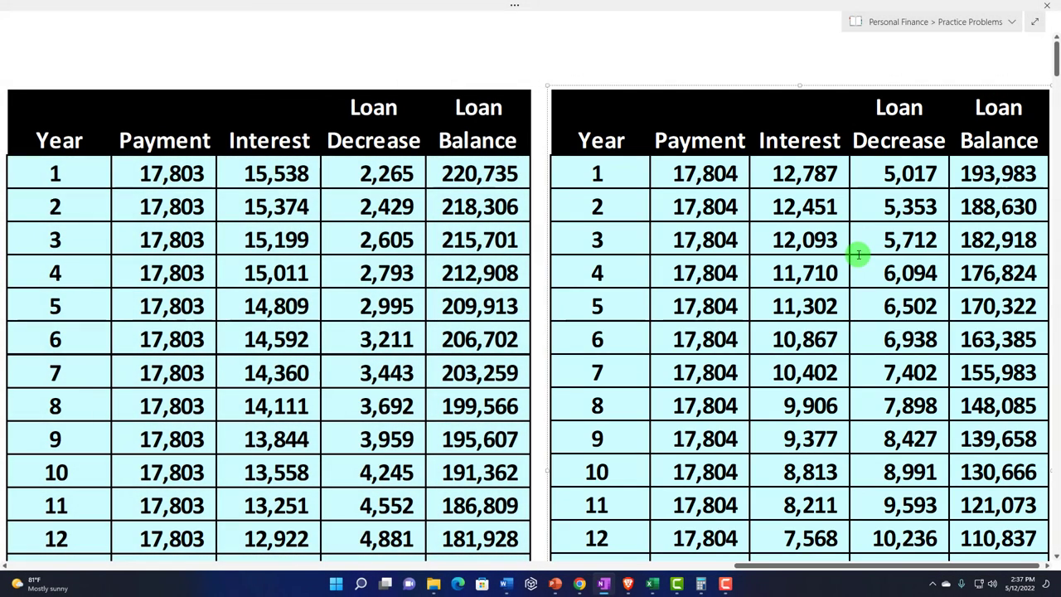
Compare the second and third loans' yearly summaries down to their Total rows, and uncover the pivot table below the third loan's summary.
click(362, 239)
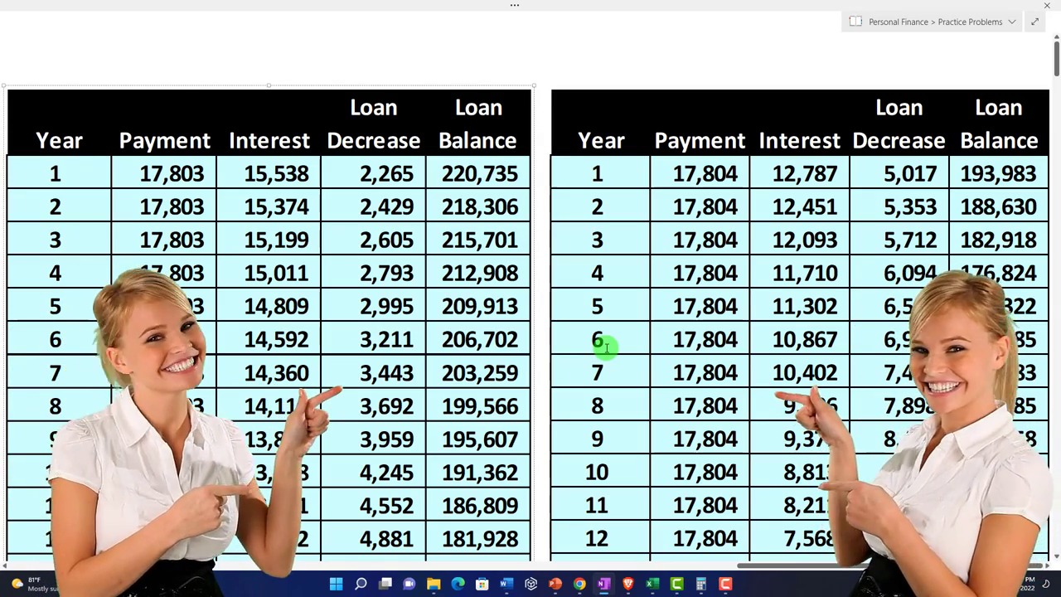
scroll(606, 347, down, 5)
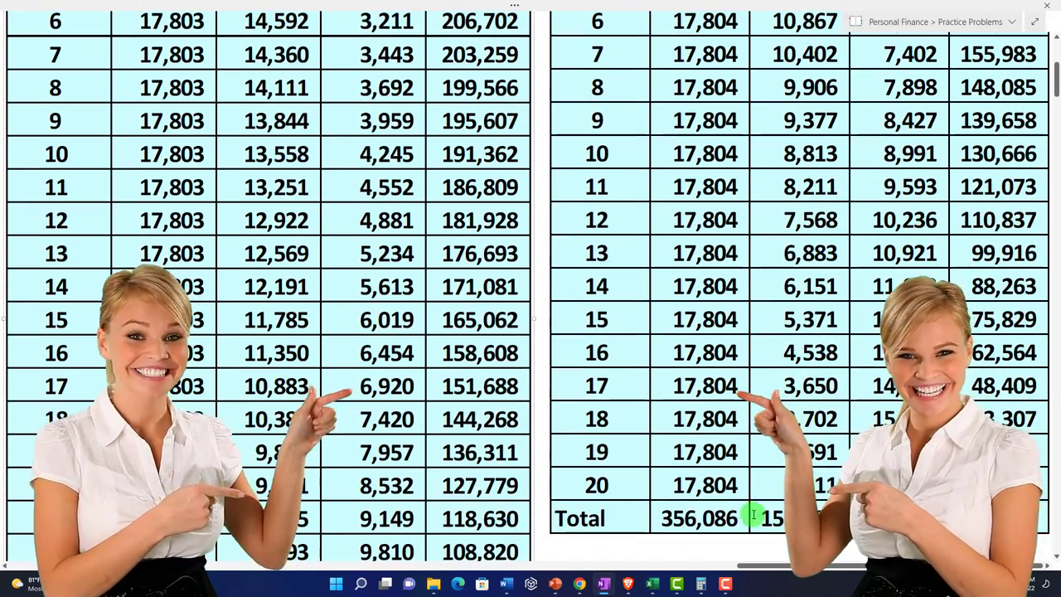
scroll(710, 429, down, 5)
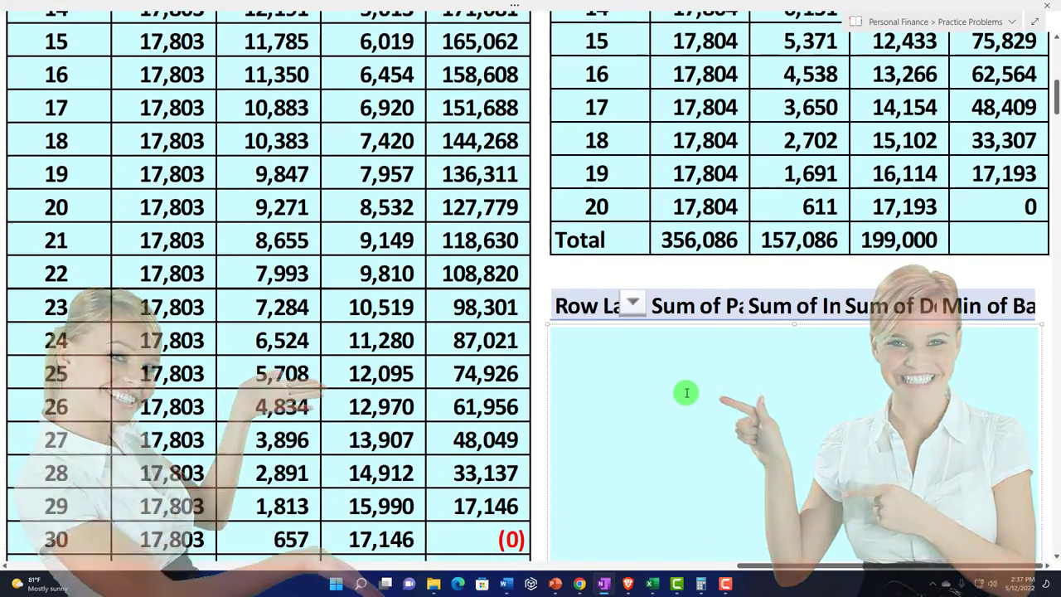
scroll(705, 423, down, 3)
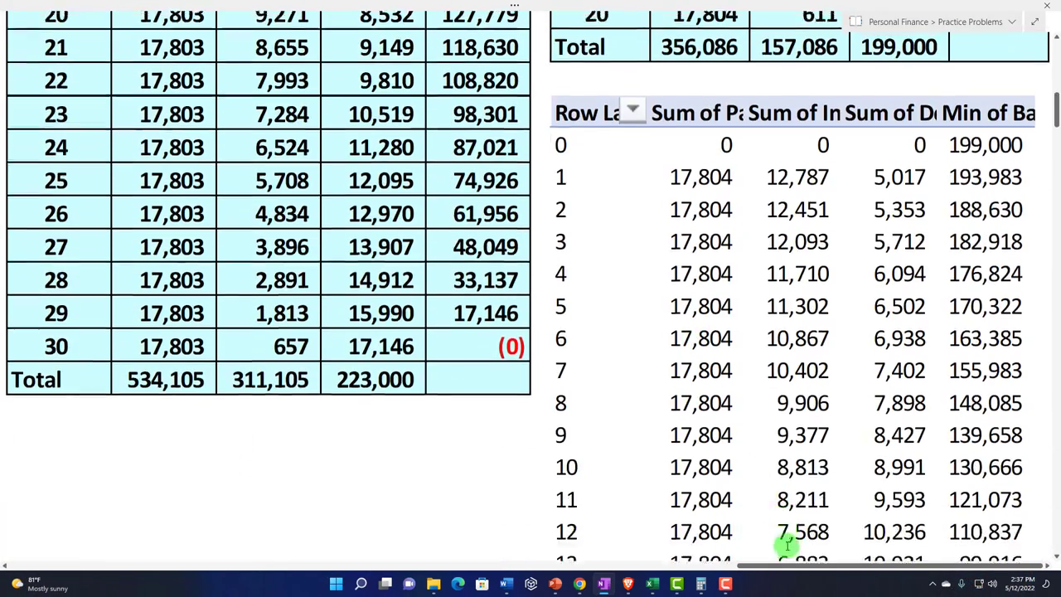
Recheck the second and third loans' yearly summaries, then return to the loan comparison table and PMT formulas at the start of the page.
drag(790, 563, 550, 566)
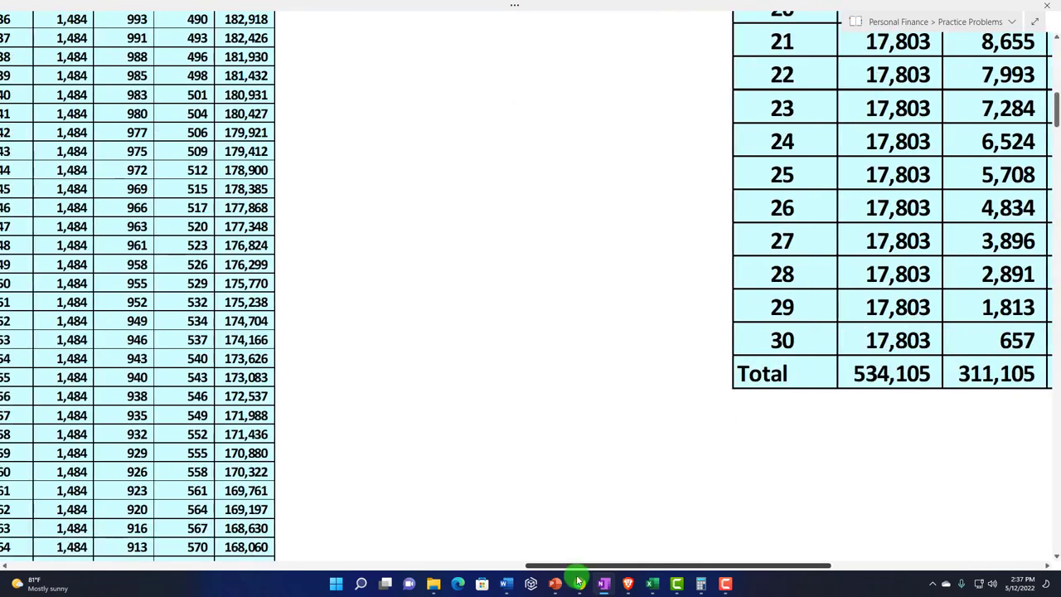
scroll(441, 483, up, 3)
scroll(440, 481, up, 5)
scroll(439, 478, down, 10)
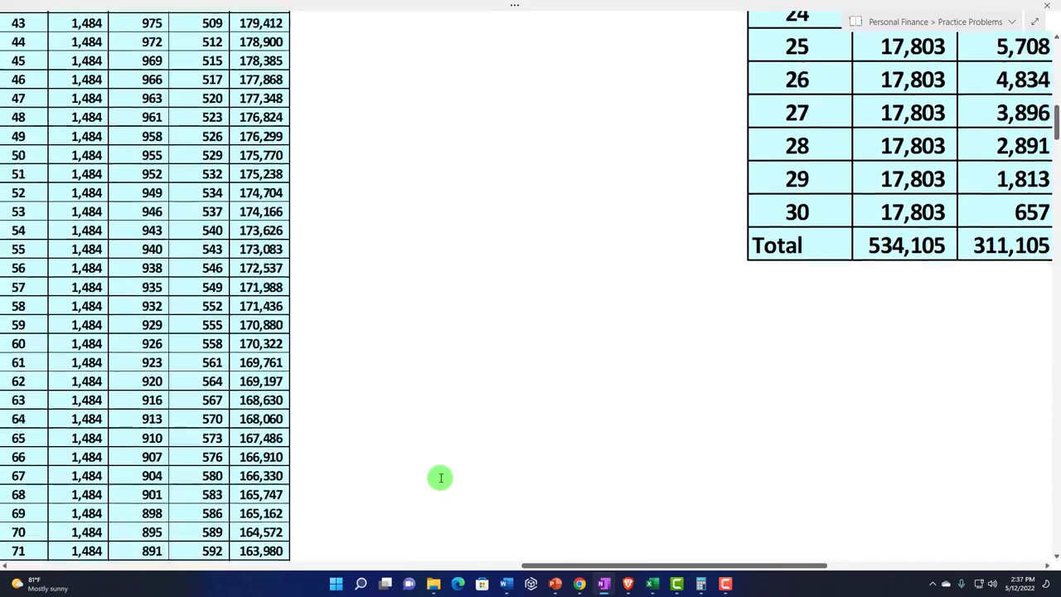
drag(562, 564, 780, 569)
scroll(691, 421, up, 6)
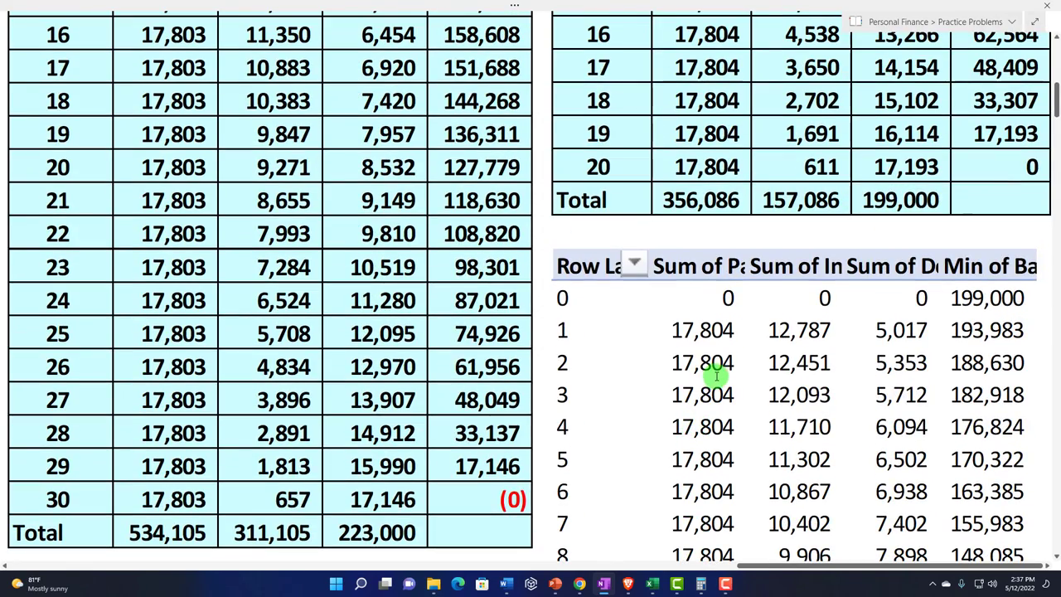
scroll(717, 376, up, 10)
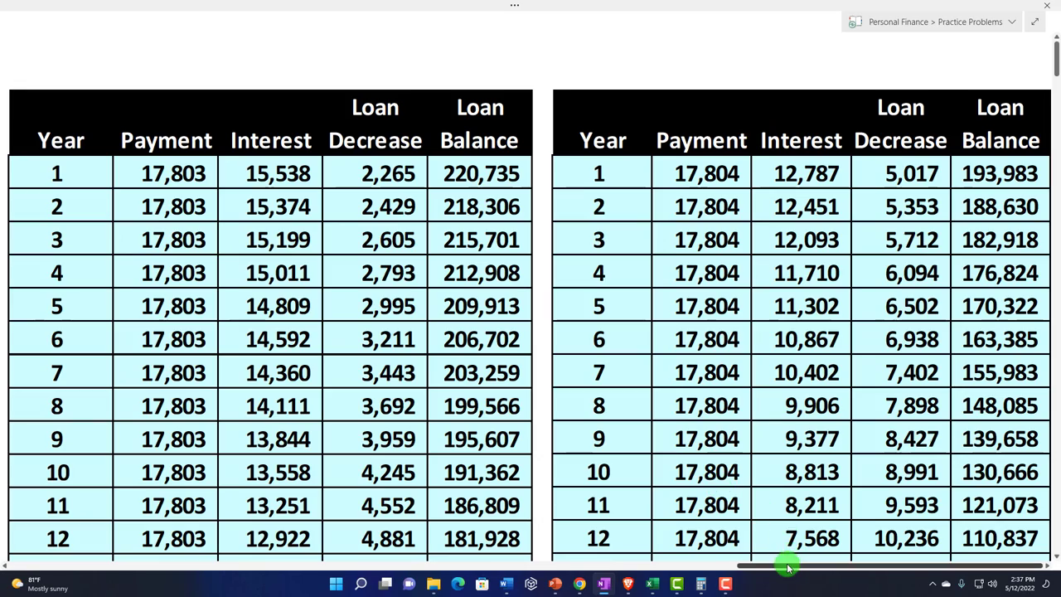
drag(787, 568, 49, 566)
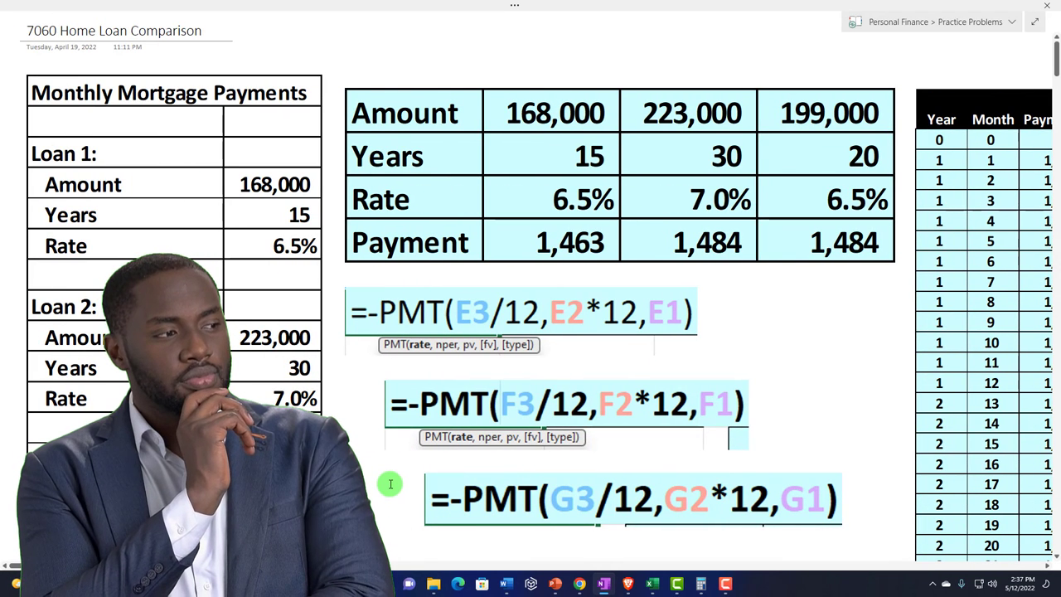